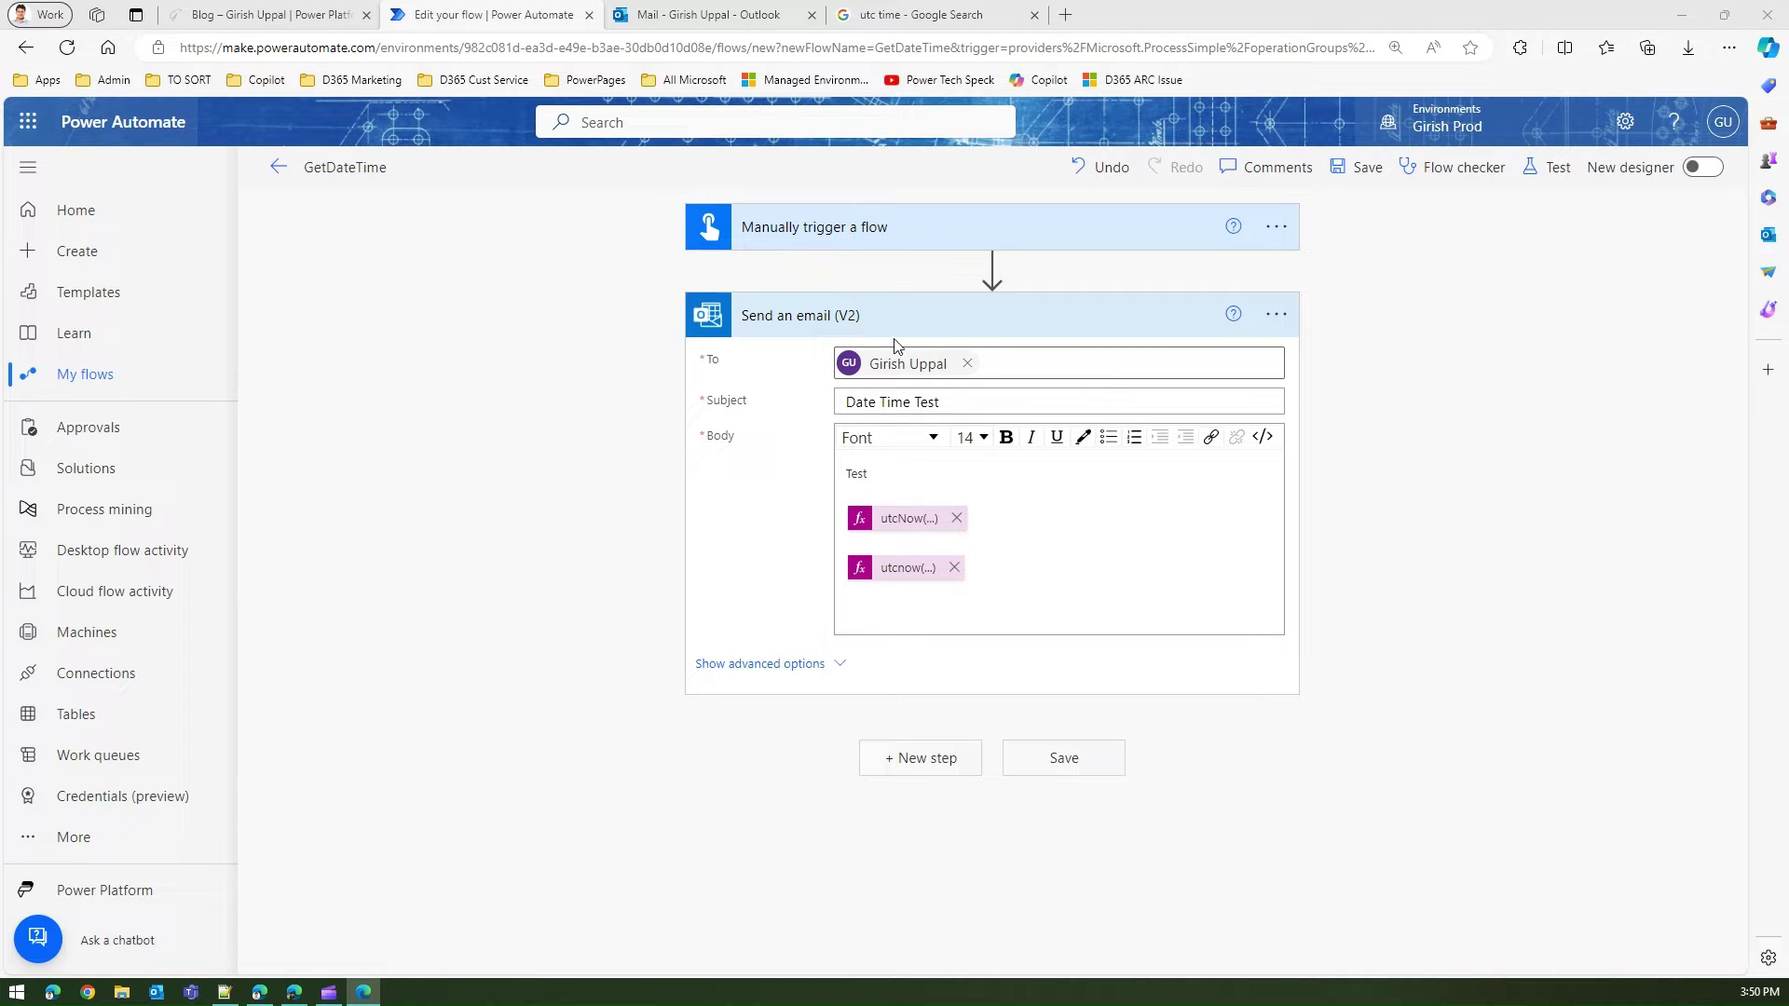
# Inspect the body's utcNow expression, then view the received Date Time Test email in Outlook.
pyautogui.click(912, 522)
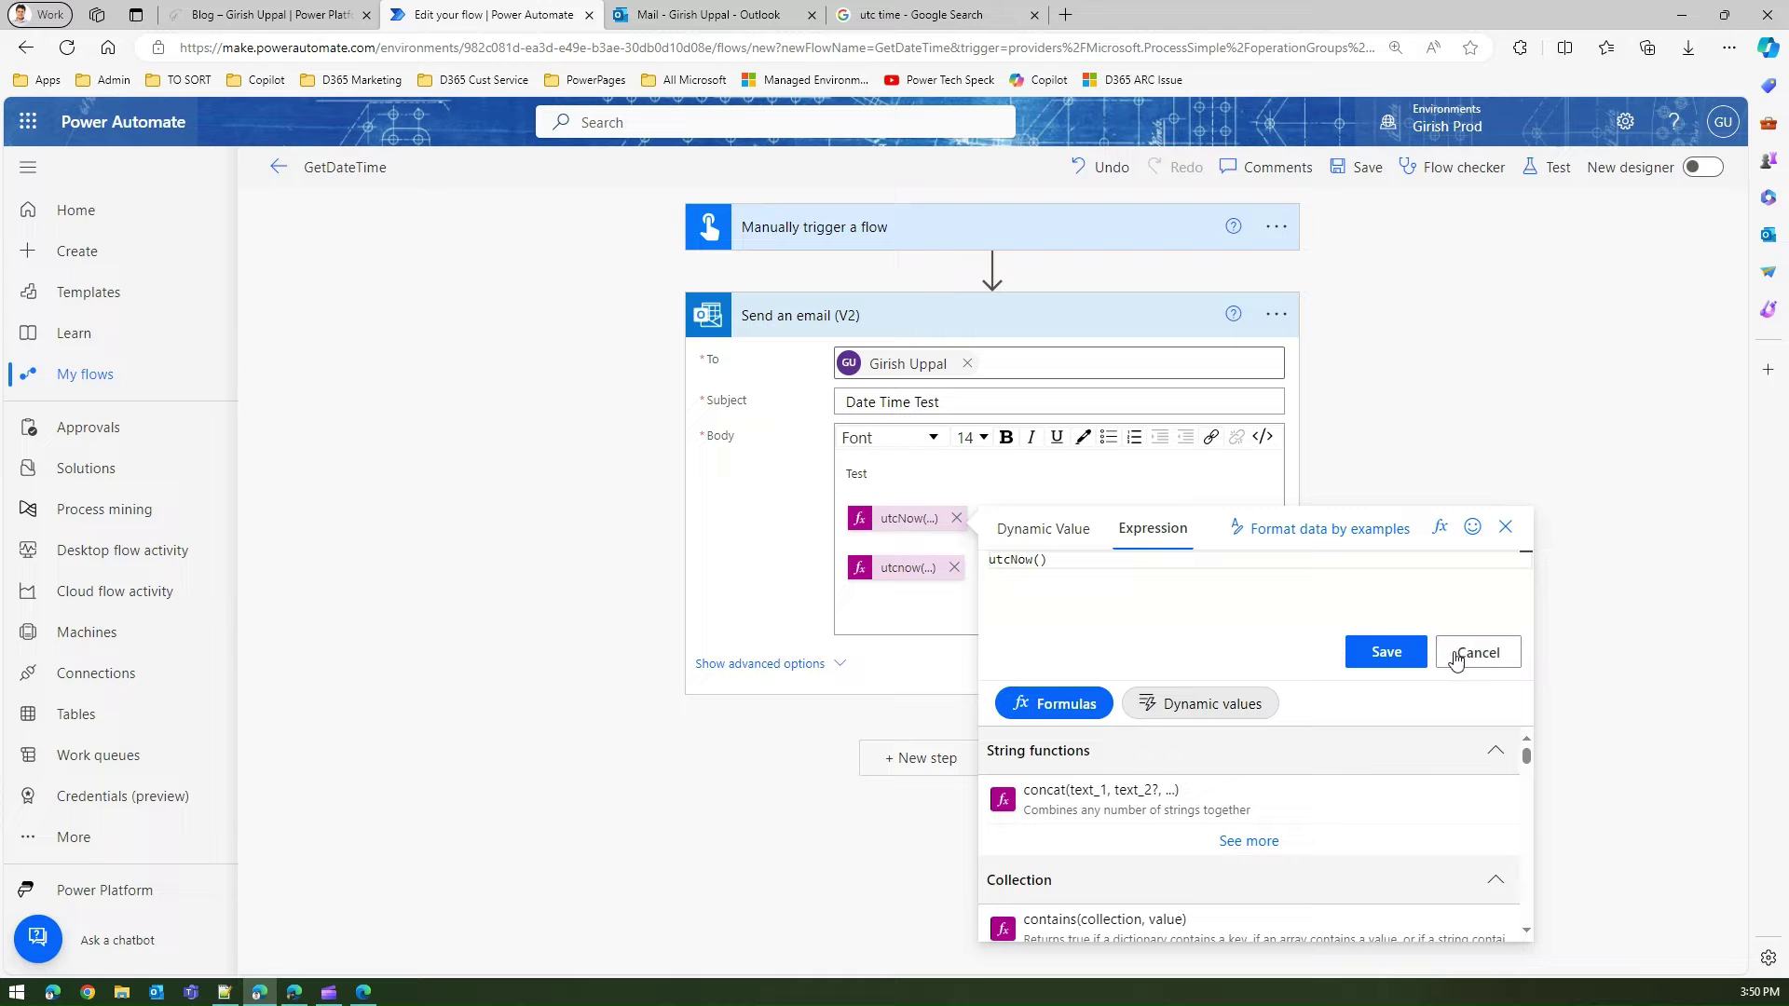
pyautogui.click(710, 16)
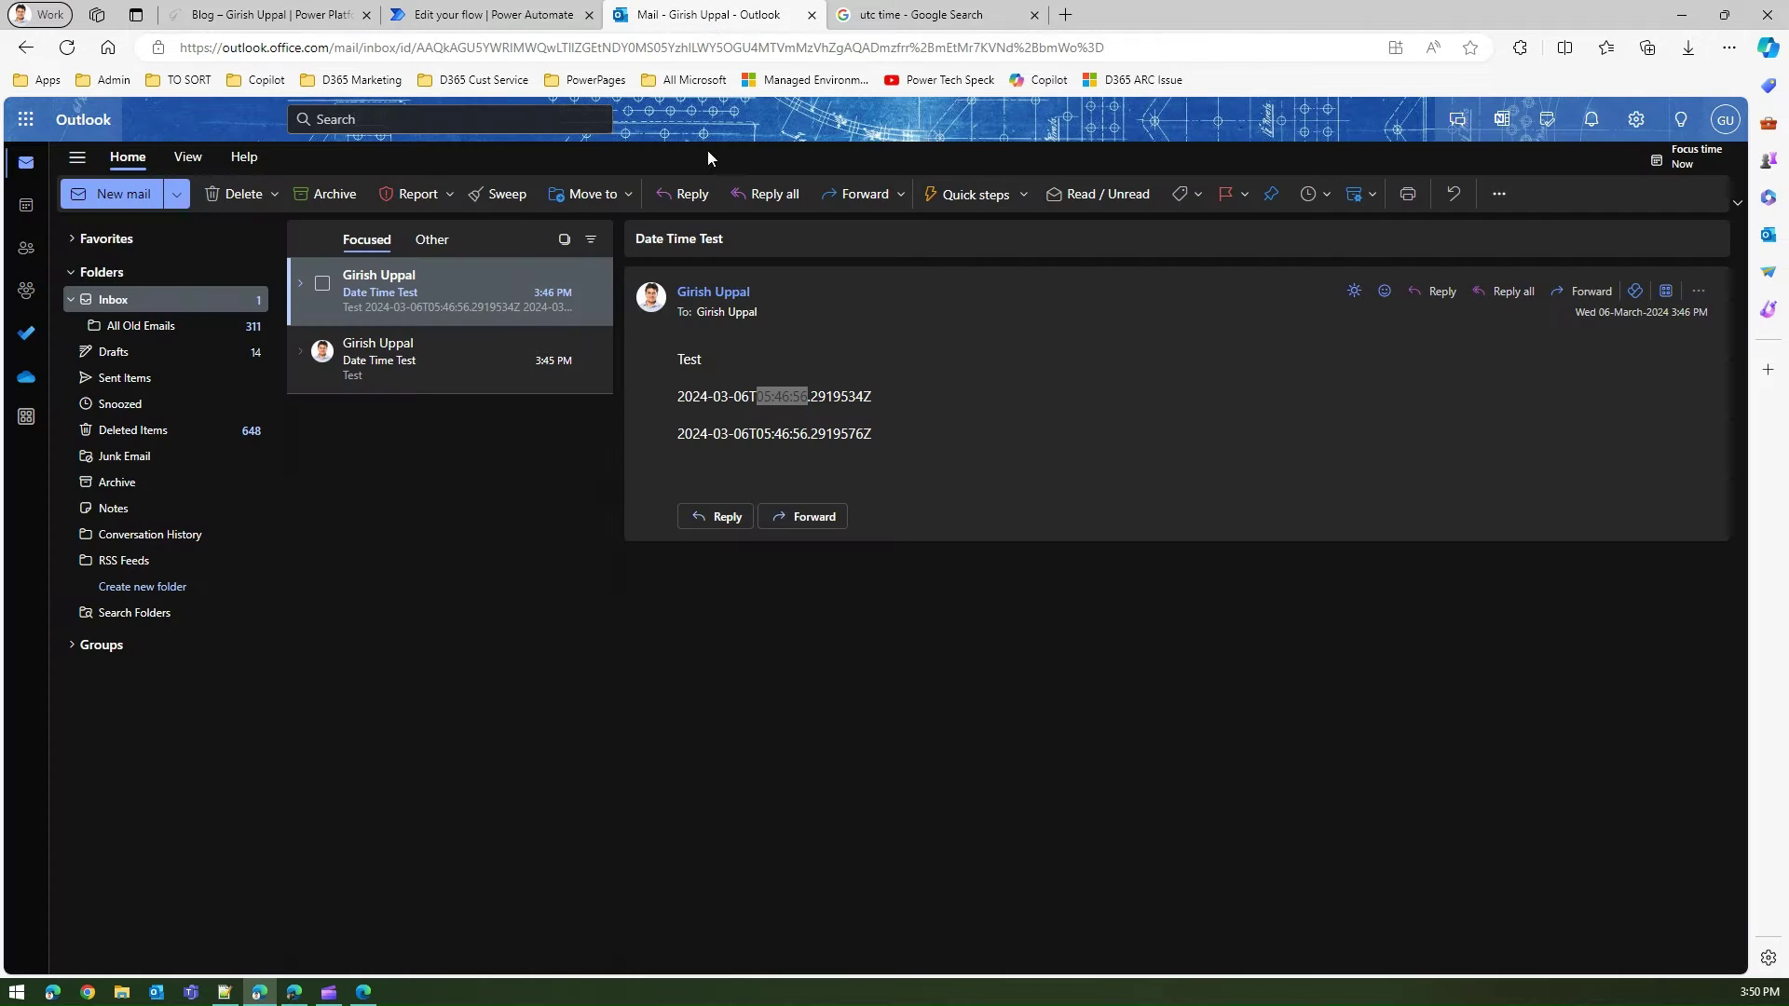
# Select the email's first UTC timestamp, then return to the GetDateTime flow editor.
pyautogui.click(693, 396)
pyautogui.moveTo(679, 396); pyautogui.dragTo(866, 415)
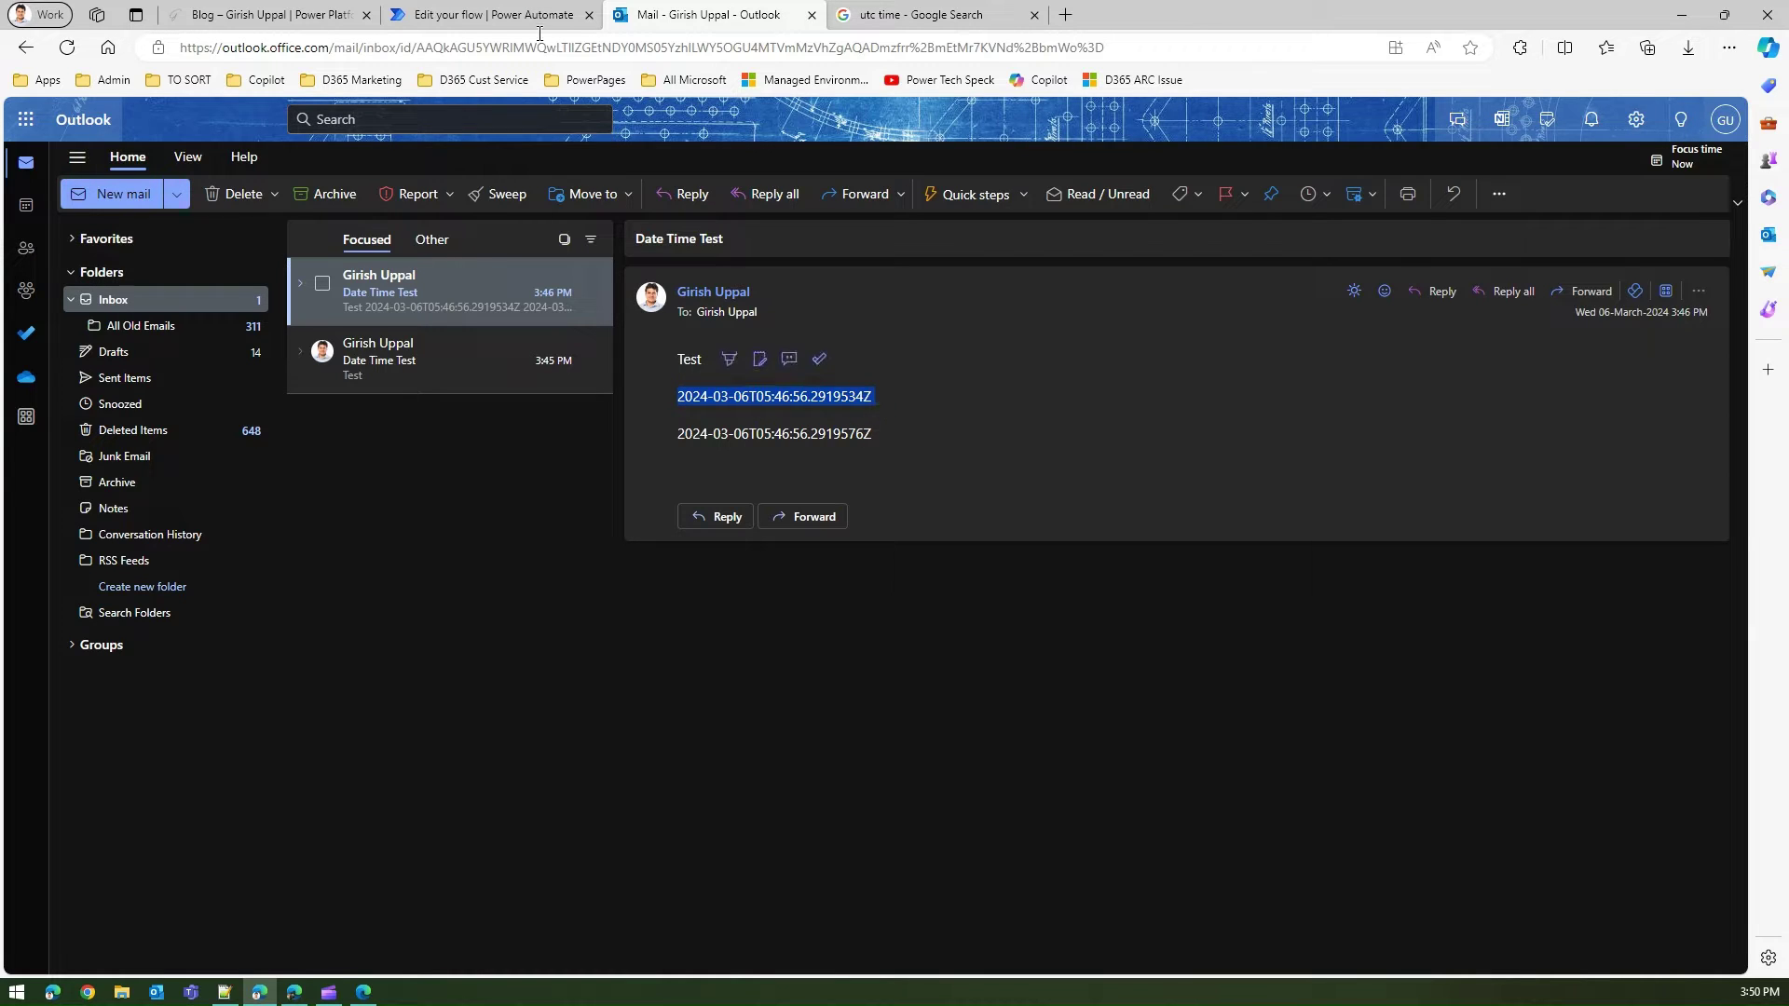
pyautogui.moveTo(510, 18)
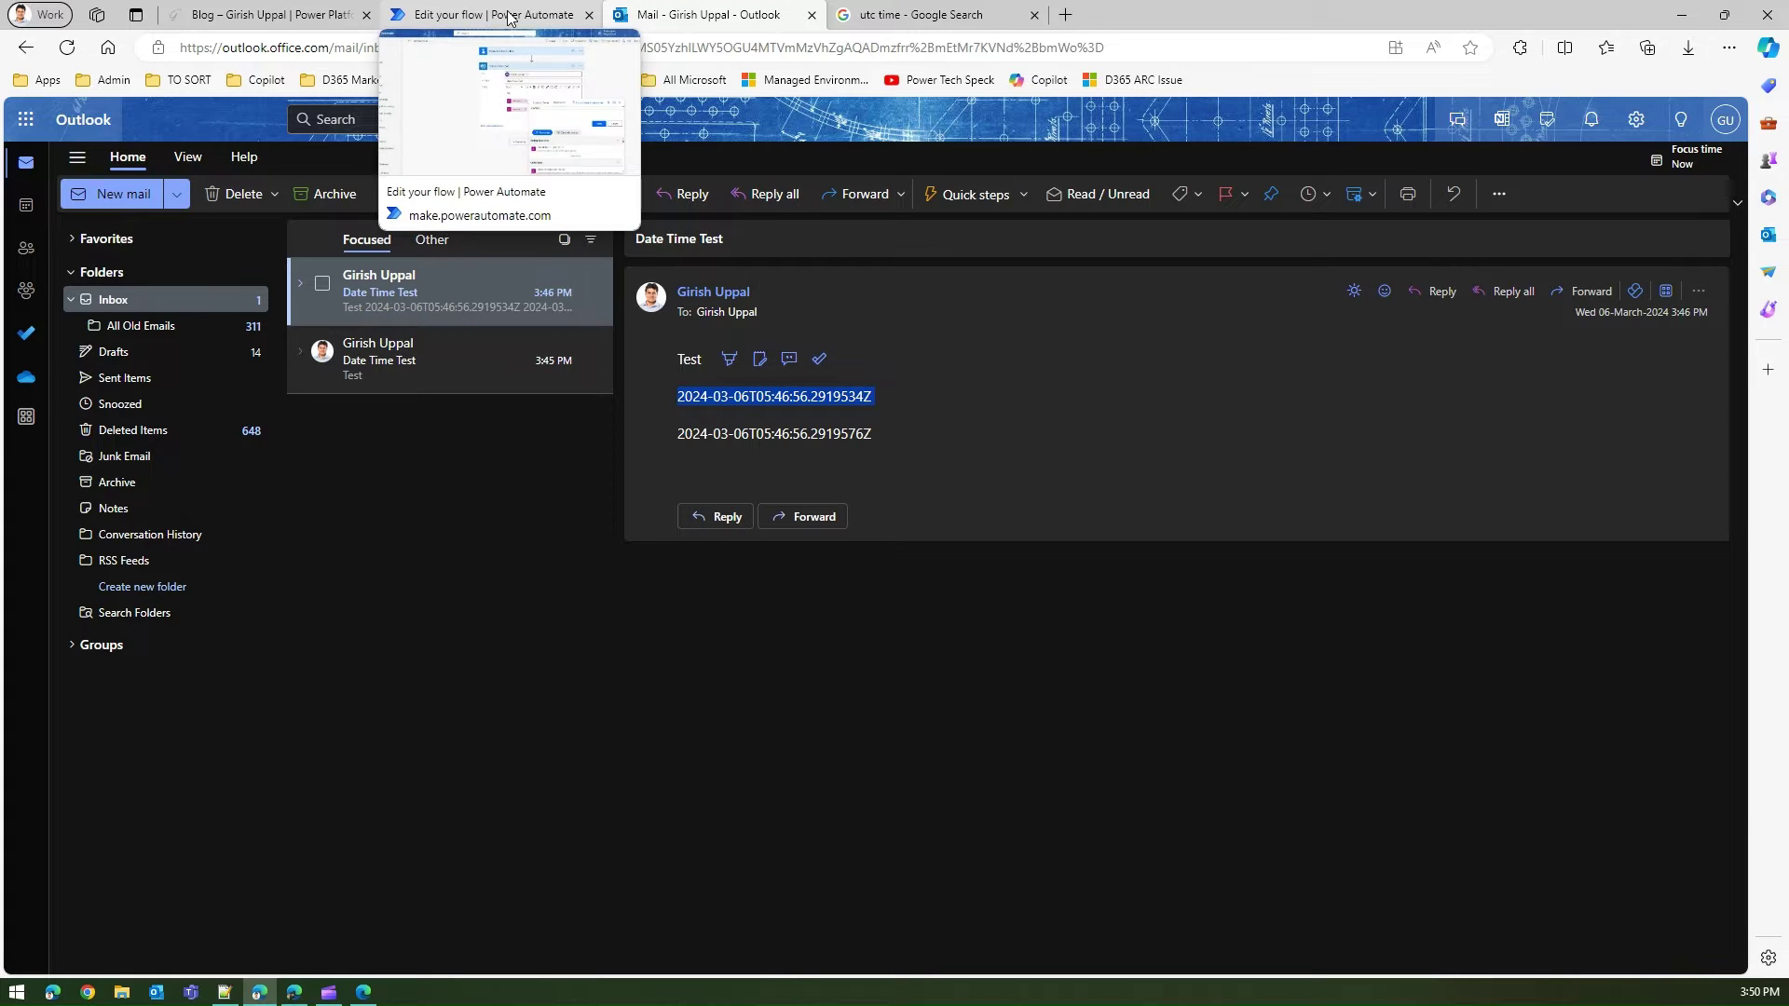
pyautogui.click(510, 18)
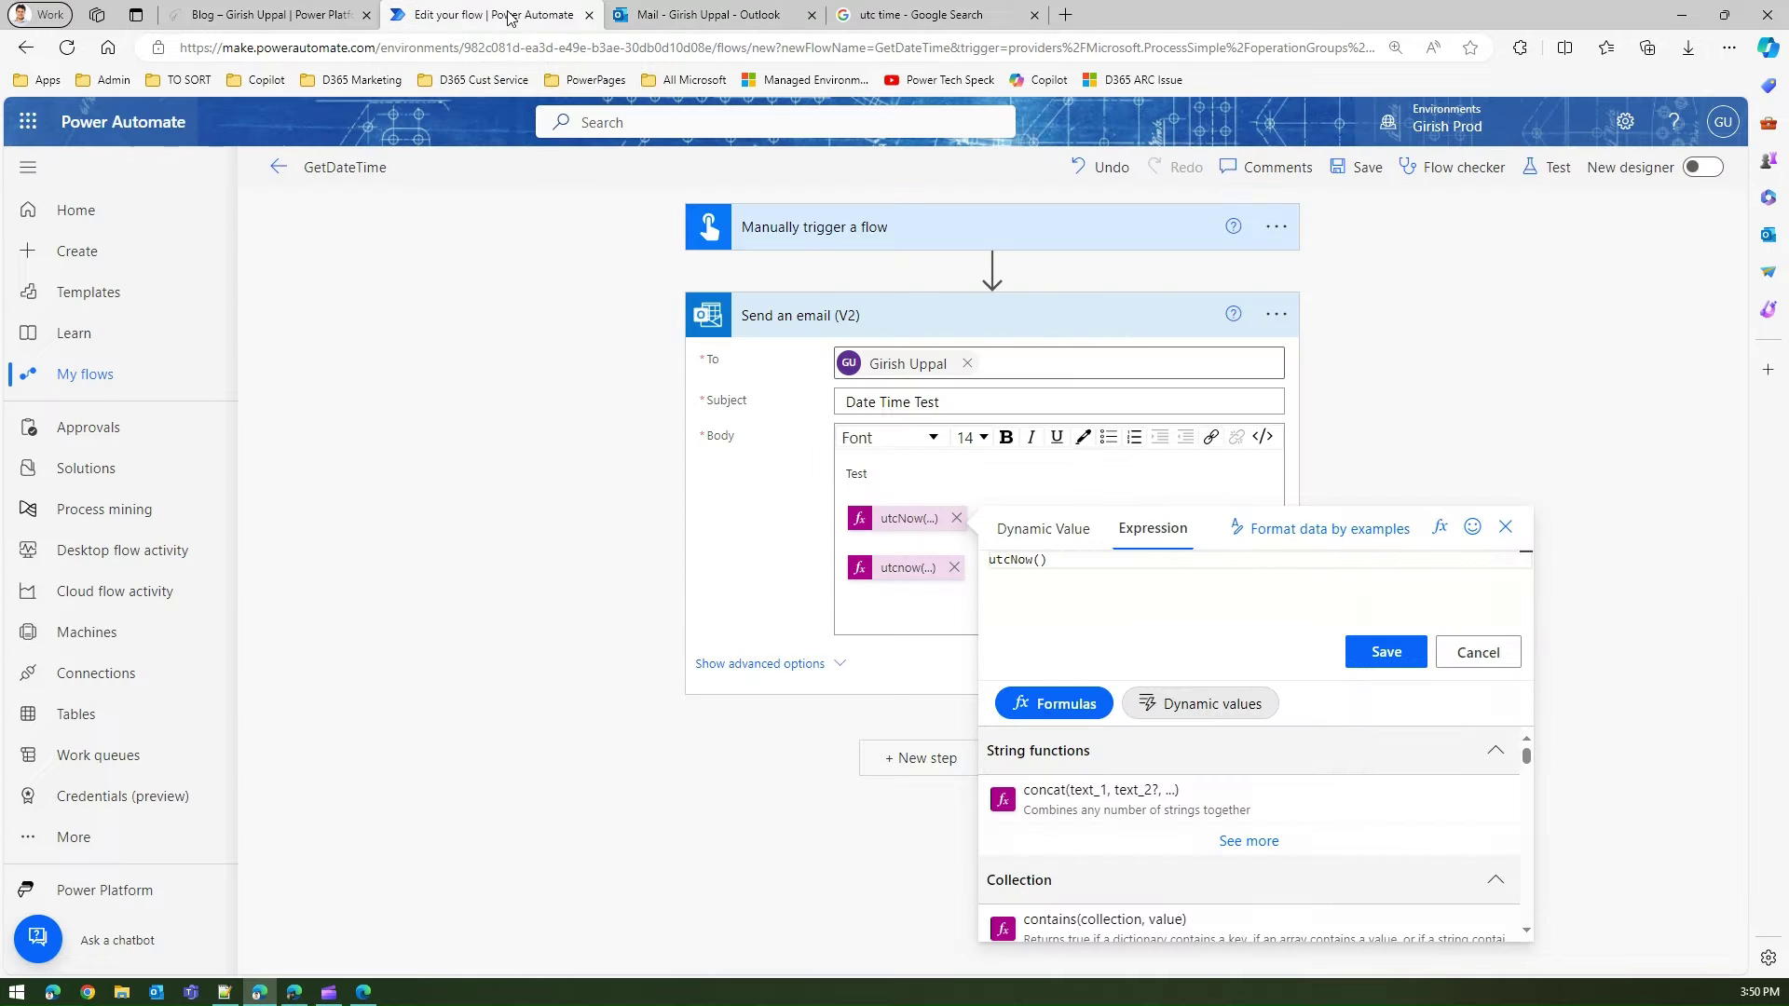
# Add a Date Time 'Convert time zone' action between the manual trigger and Send an email.
pyautogui.click(919, 506)
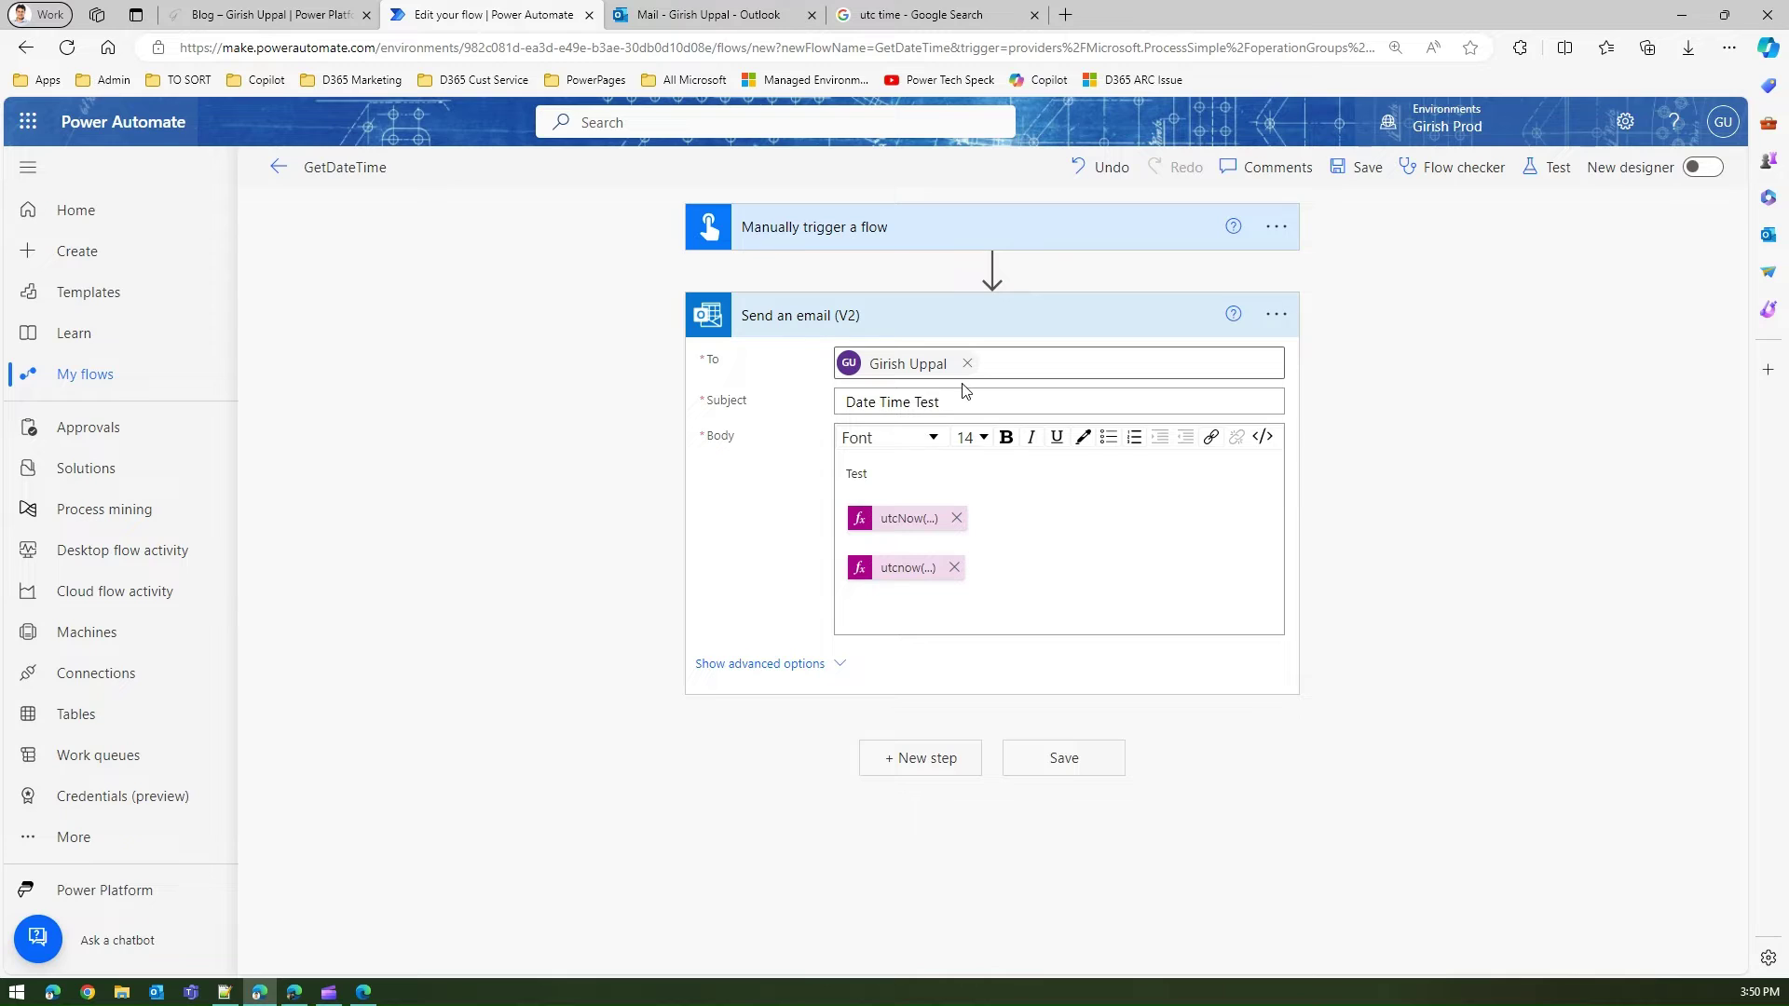
pyautogui.moveTo(992, 272)
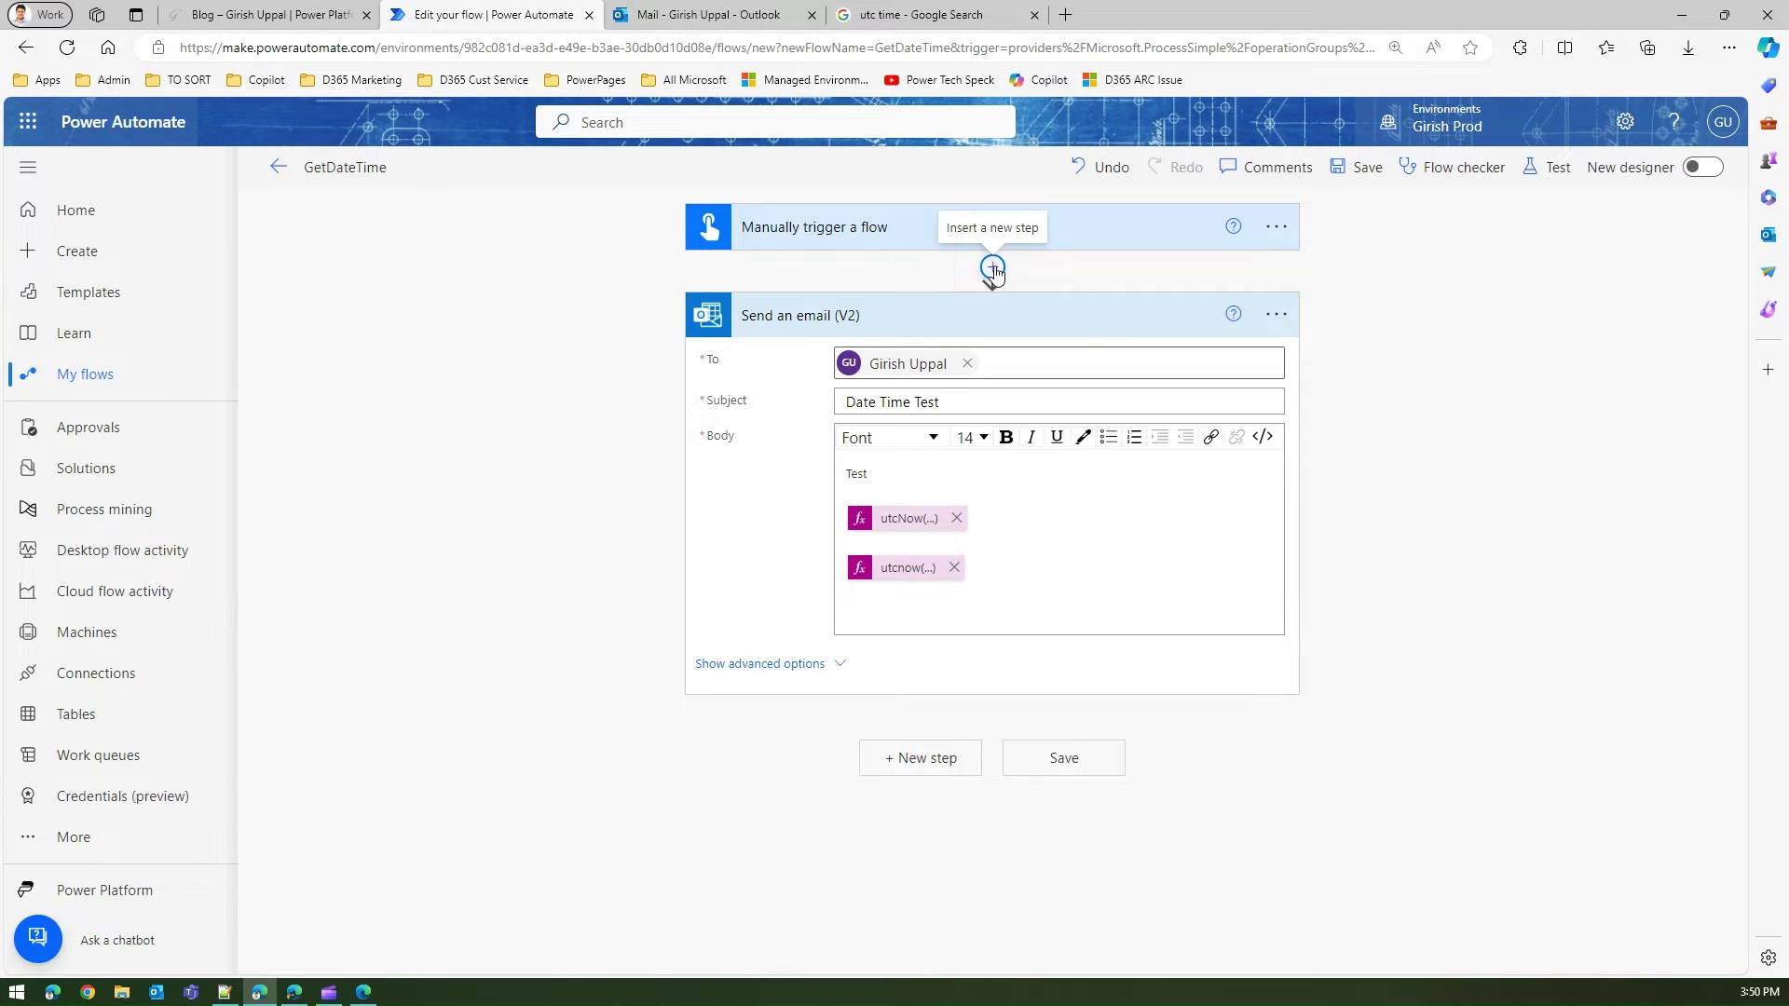
pyautogui.click(994, 271)
pyautogui.click(995, 295)
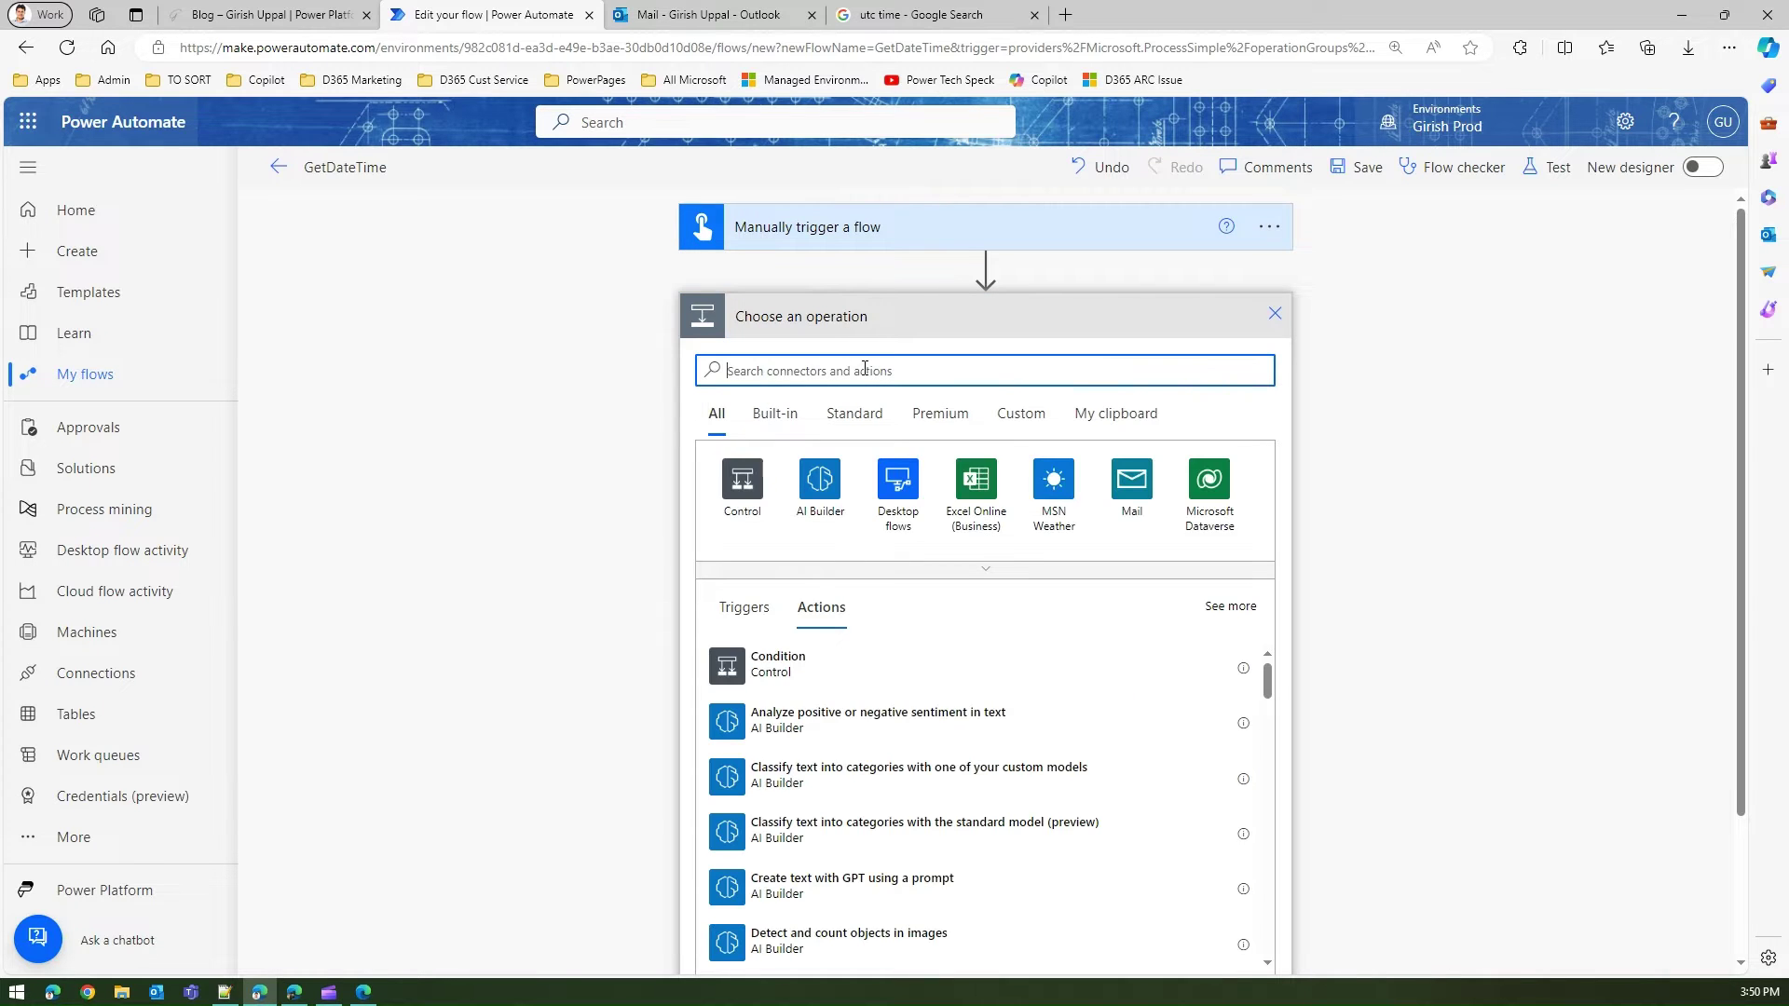
pyautogui.write('date time')
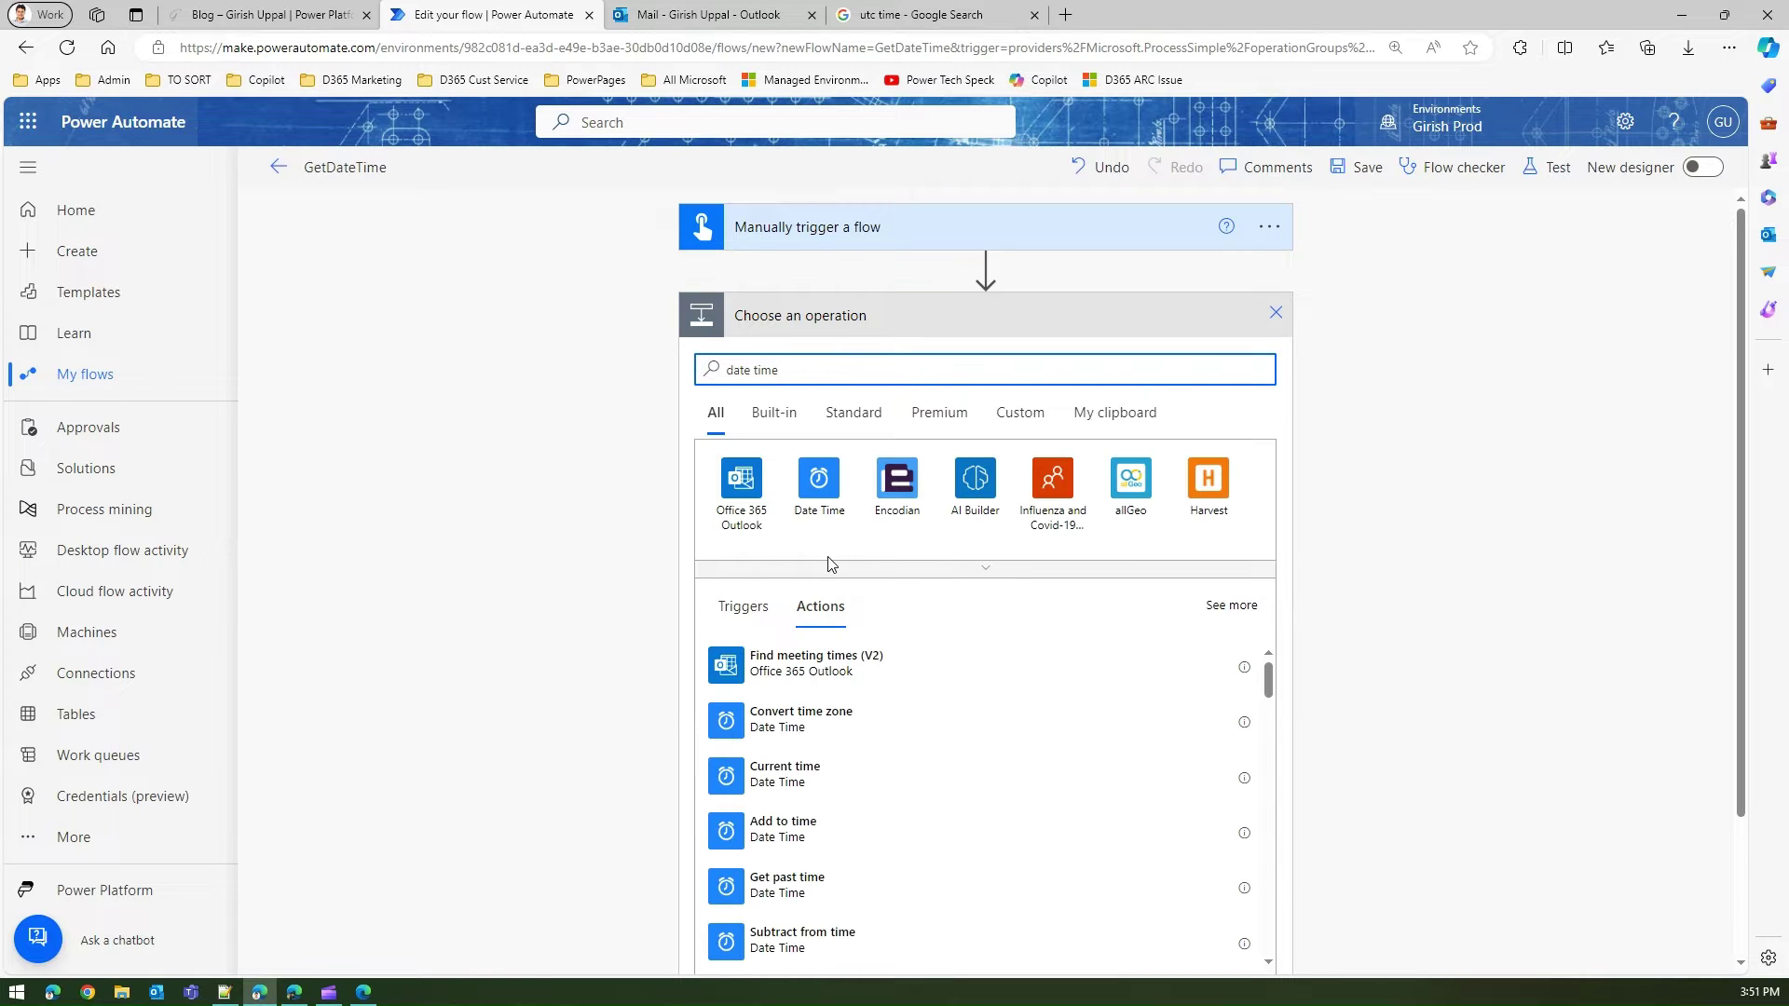
pyautogui.click(820, 483)
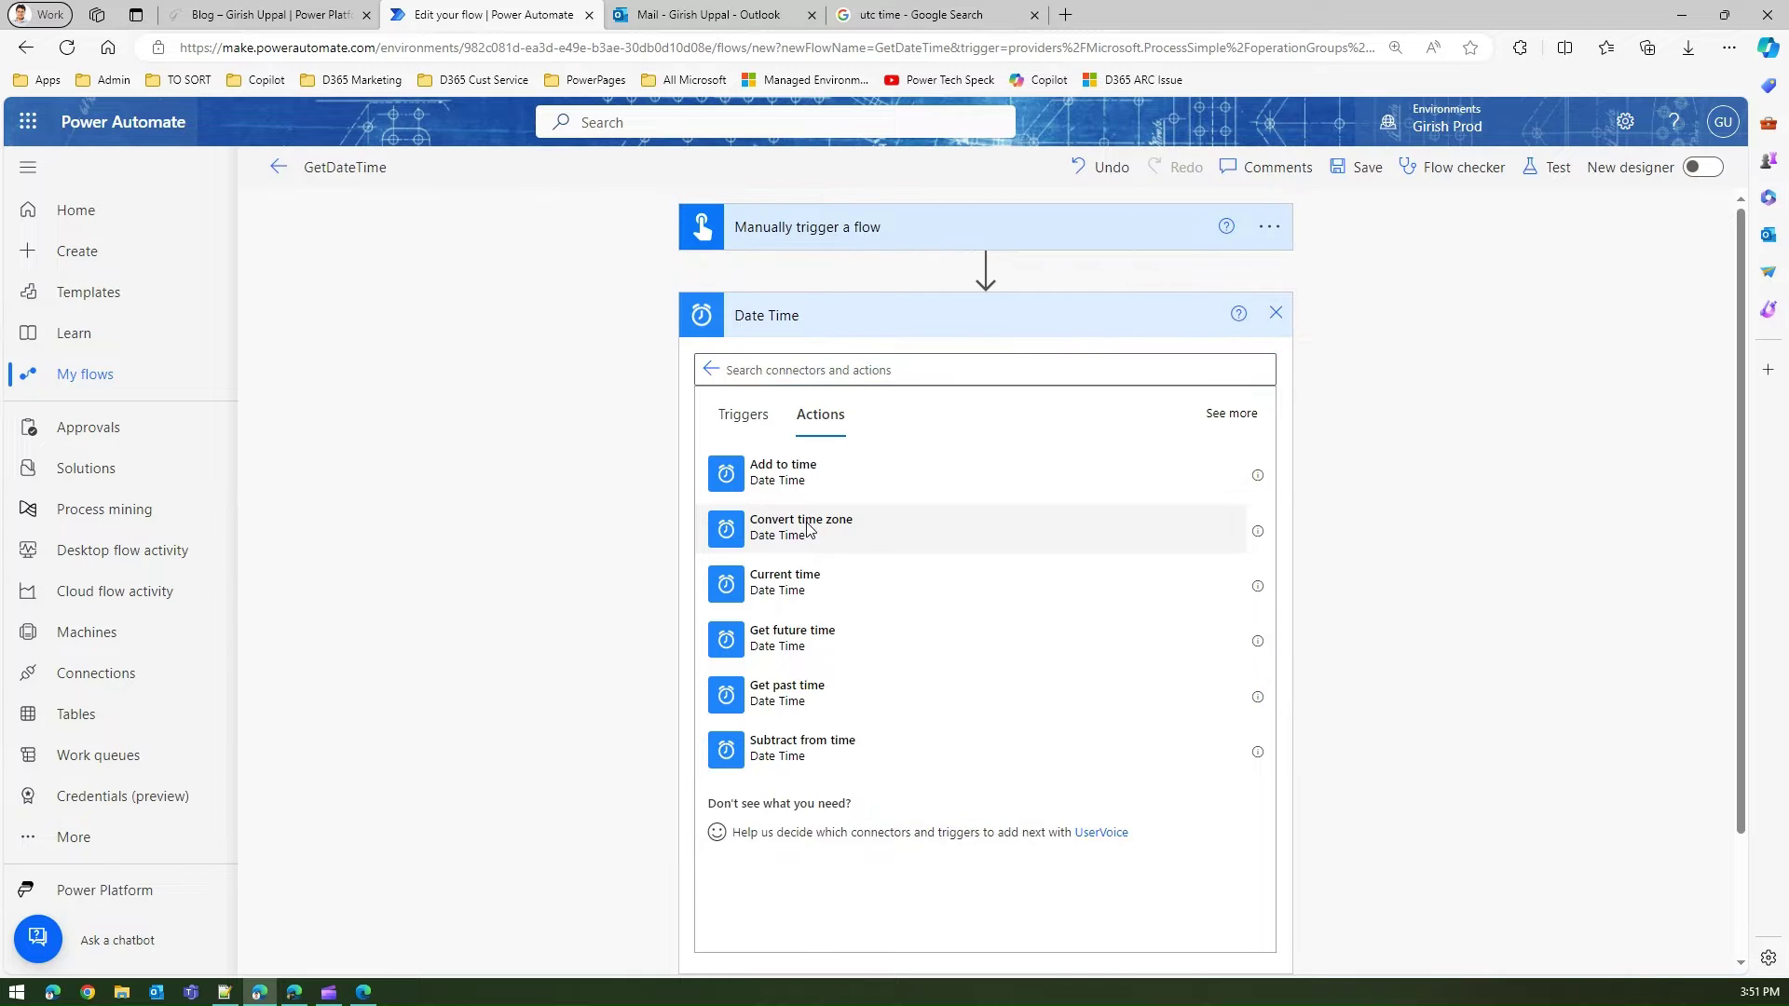
pyautogui.click(807, 531)
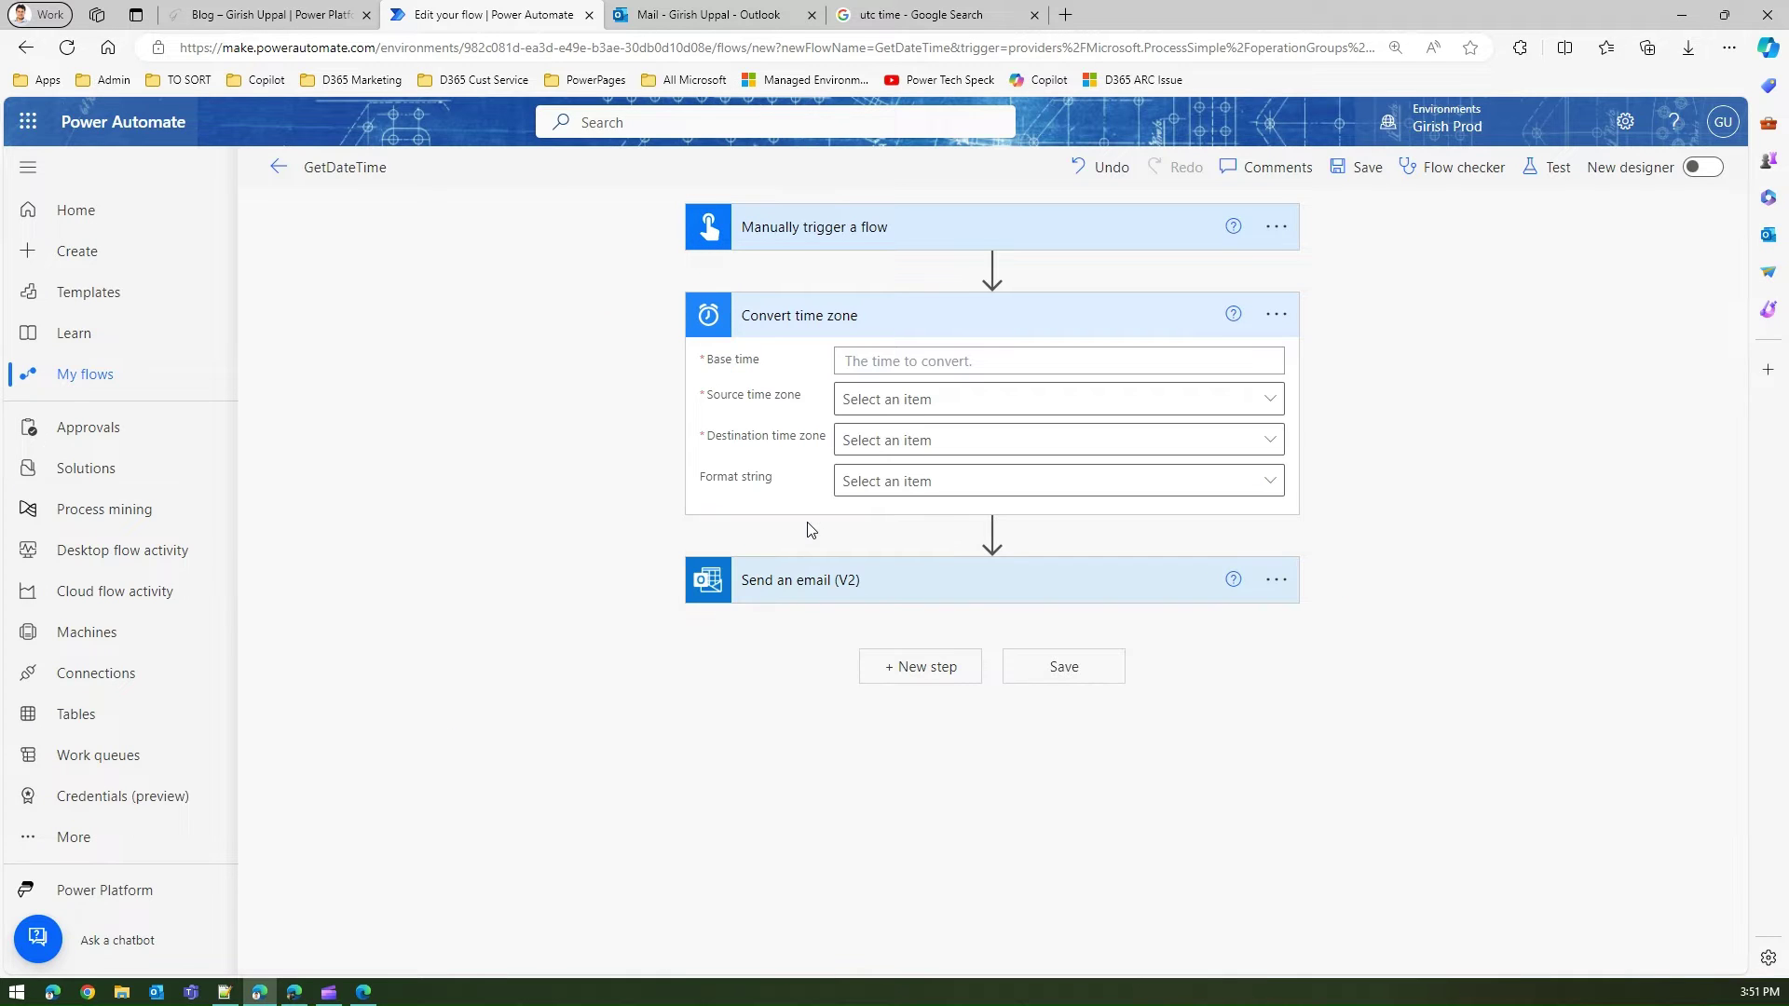
# Set Base time to the utcNow() expression and Source time zone to UTC+00:00 London.
pyautogui.click(871, 361)
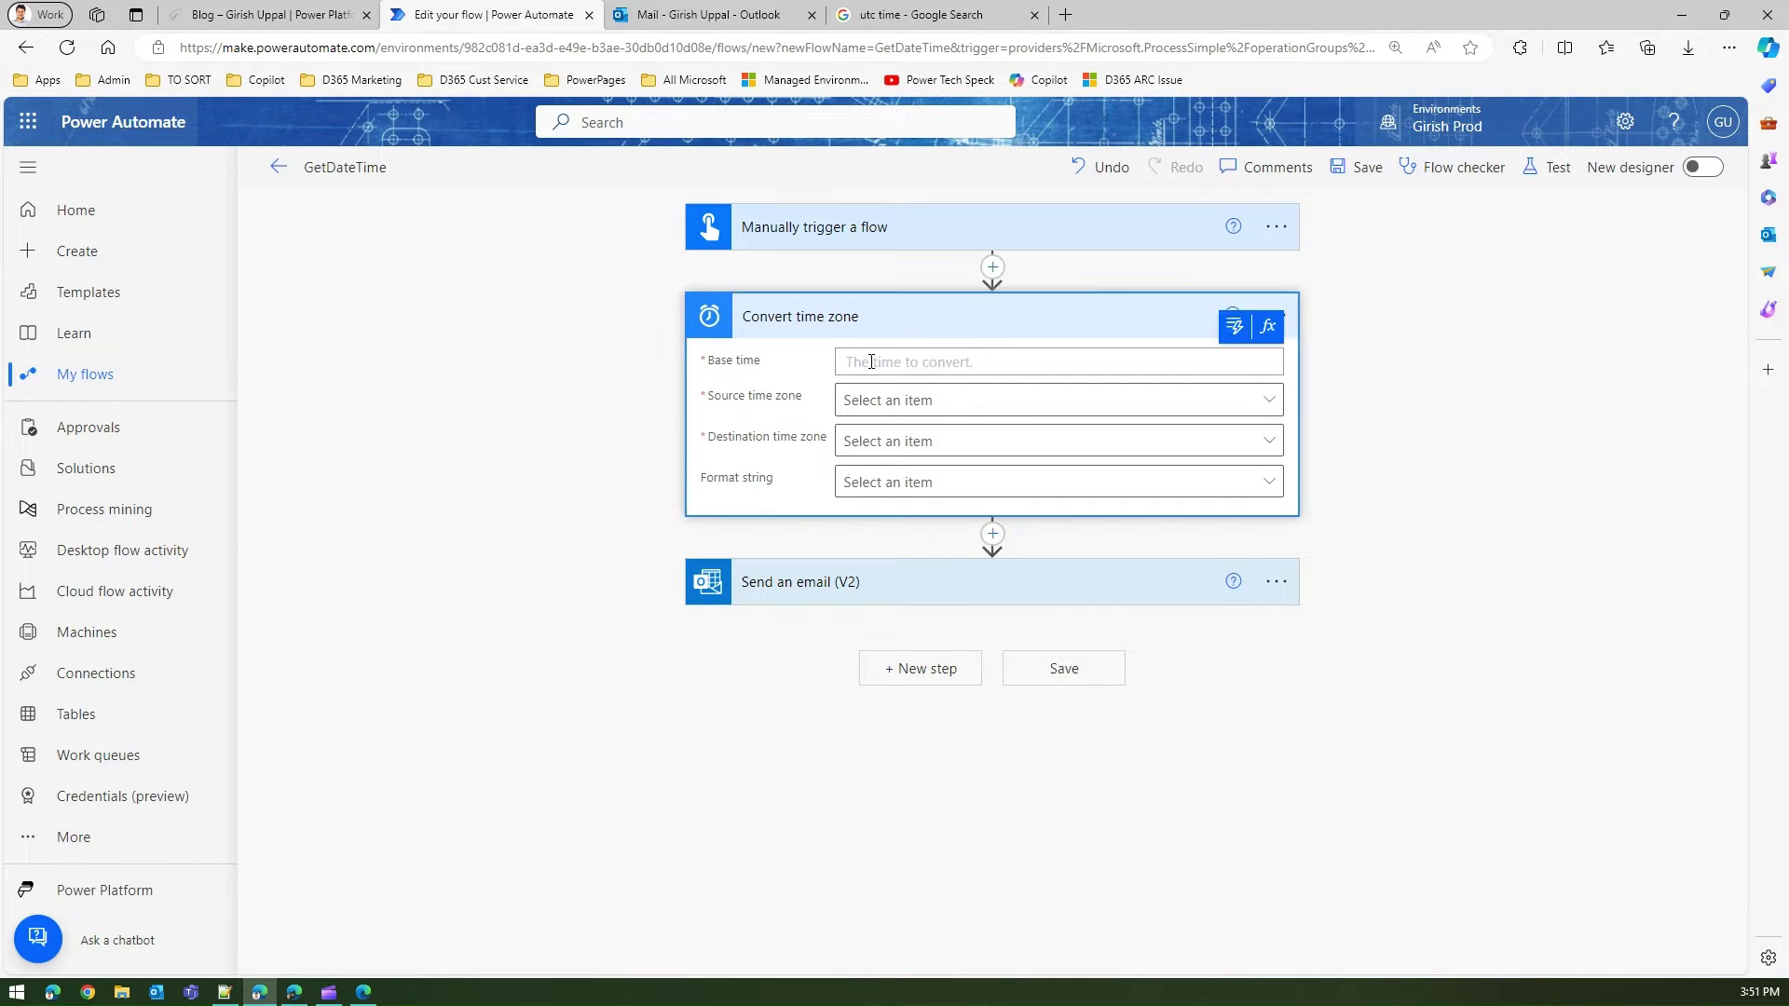
pyautogui.click(1268, 336)
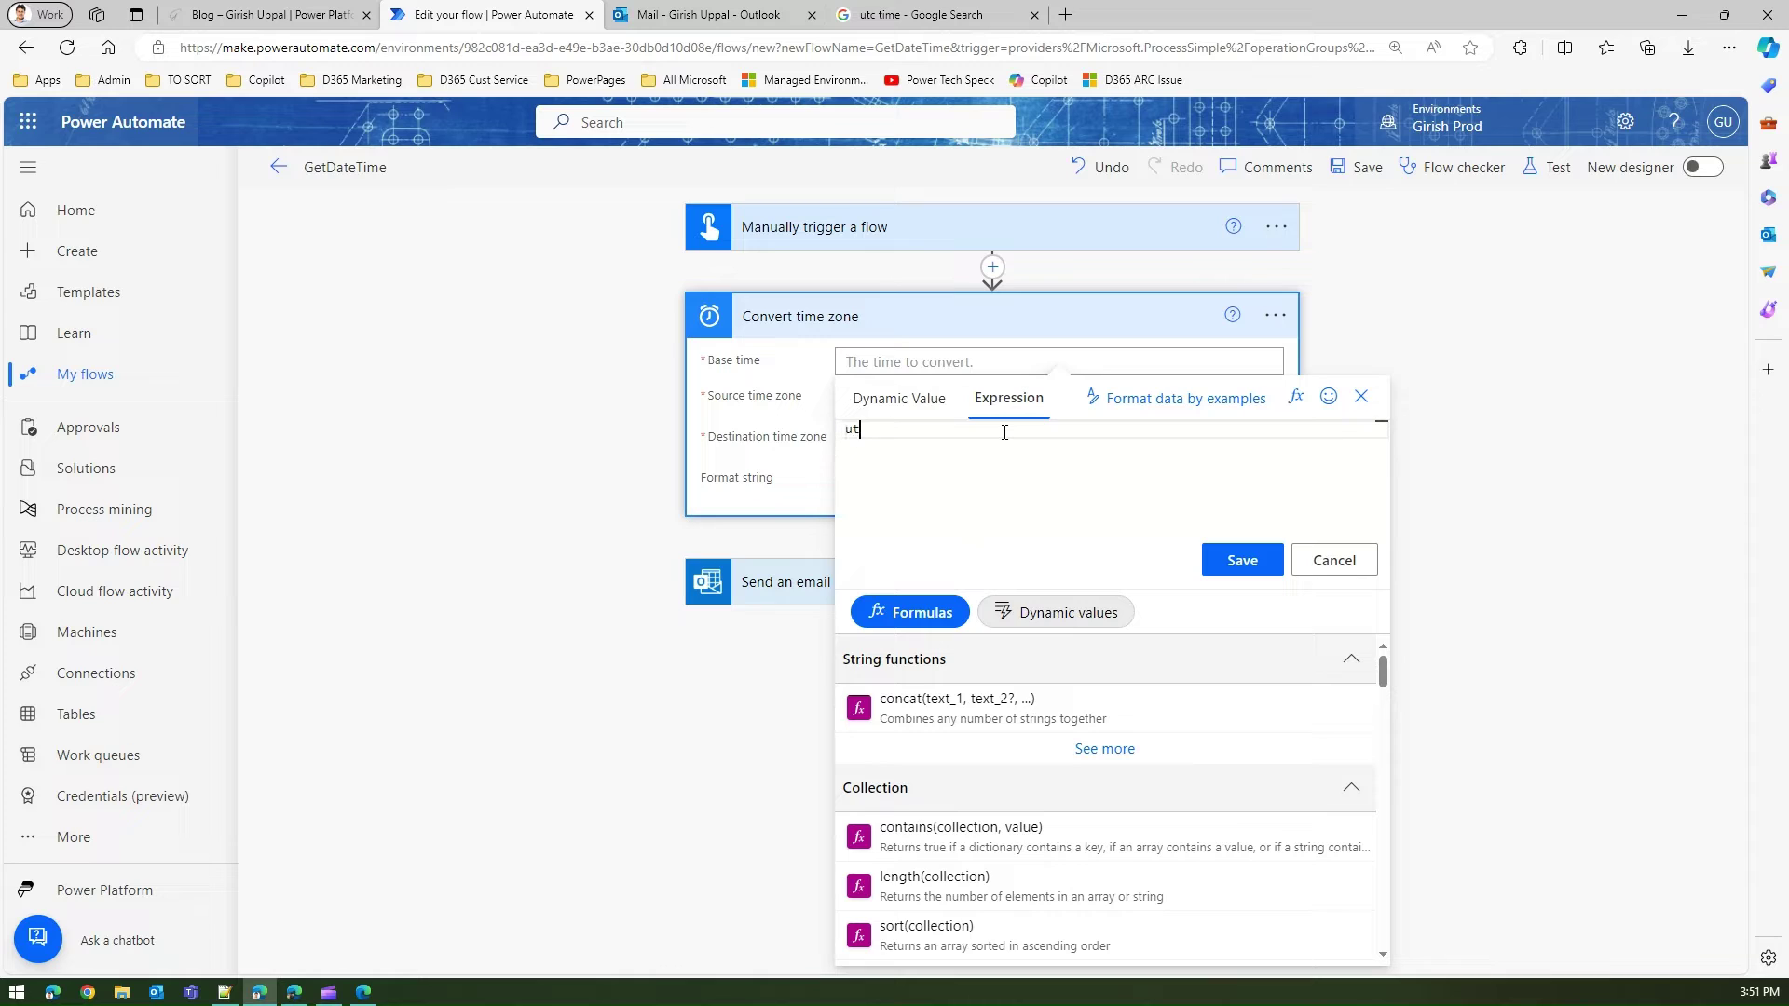
pyautogui.write('utcNow()')
pyautogui.click(1256, 570)
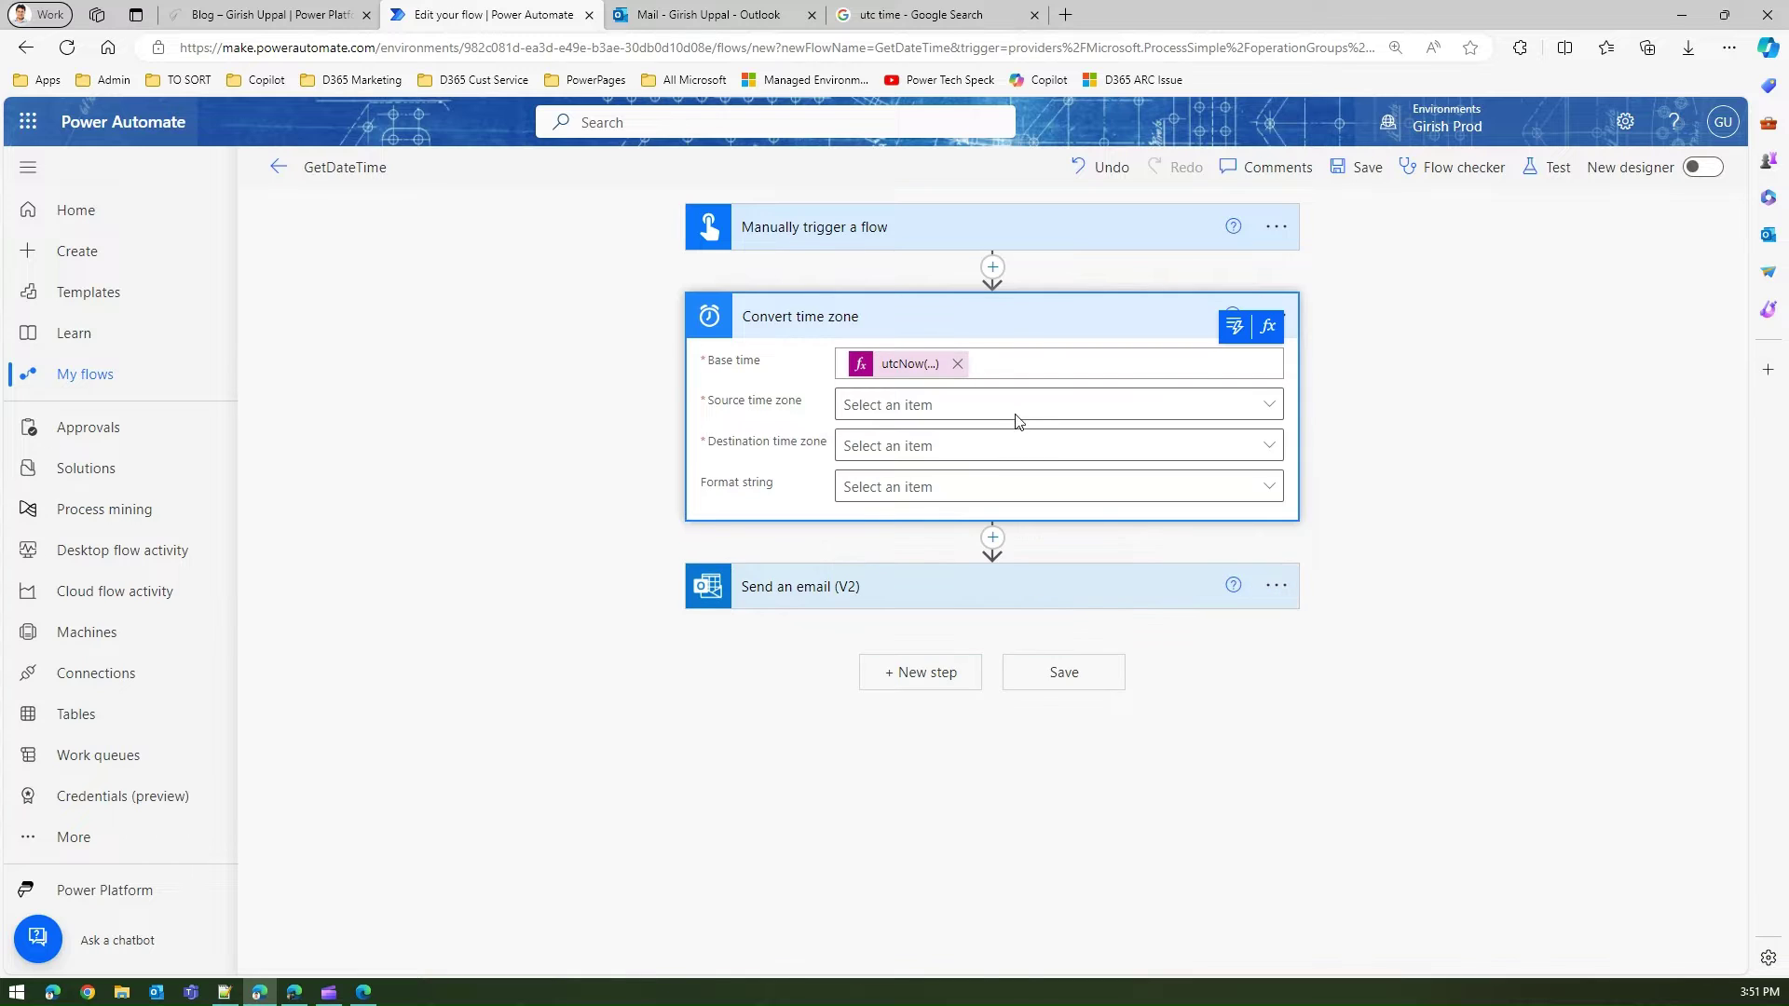
pyautogui.click(1011, 408)
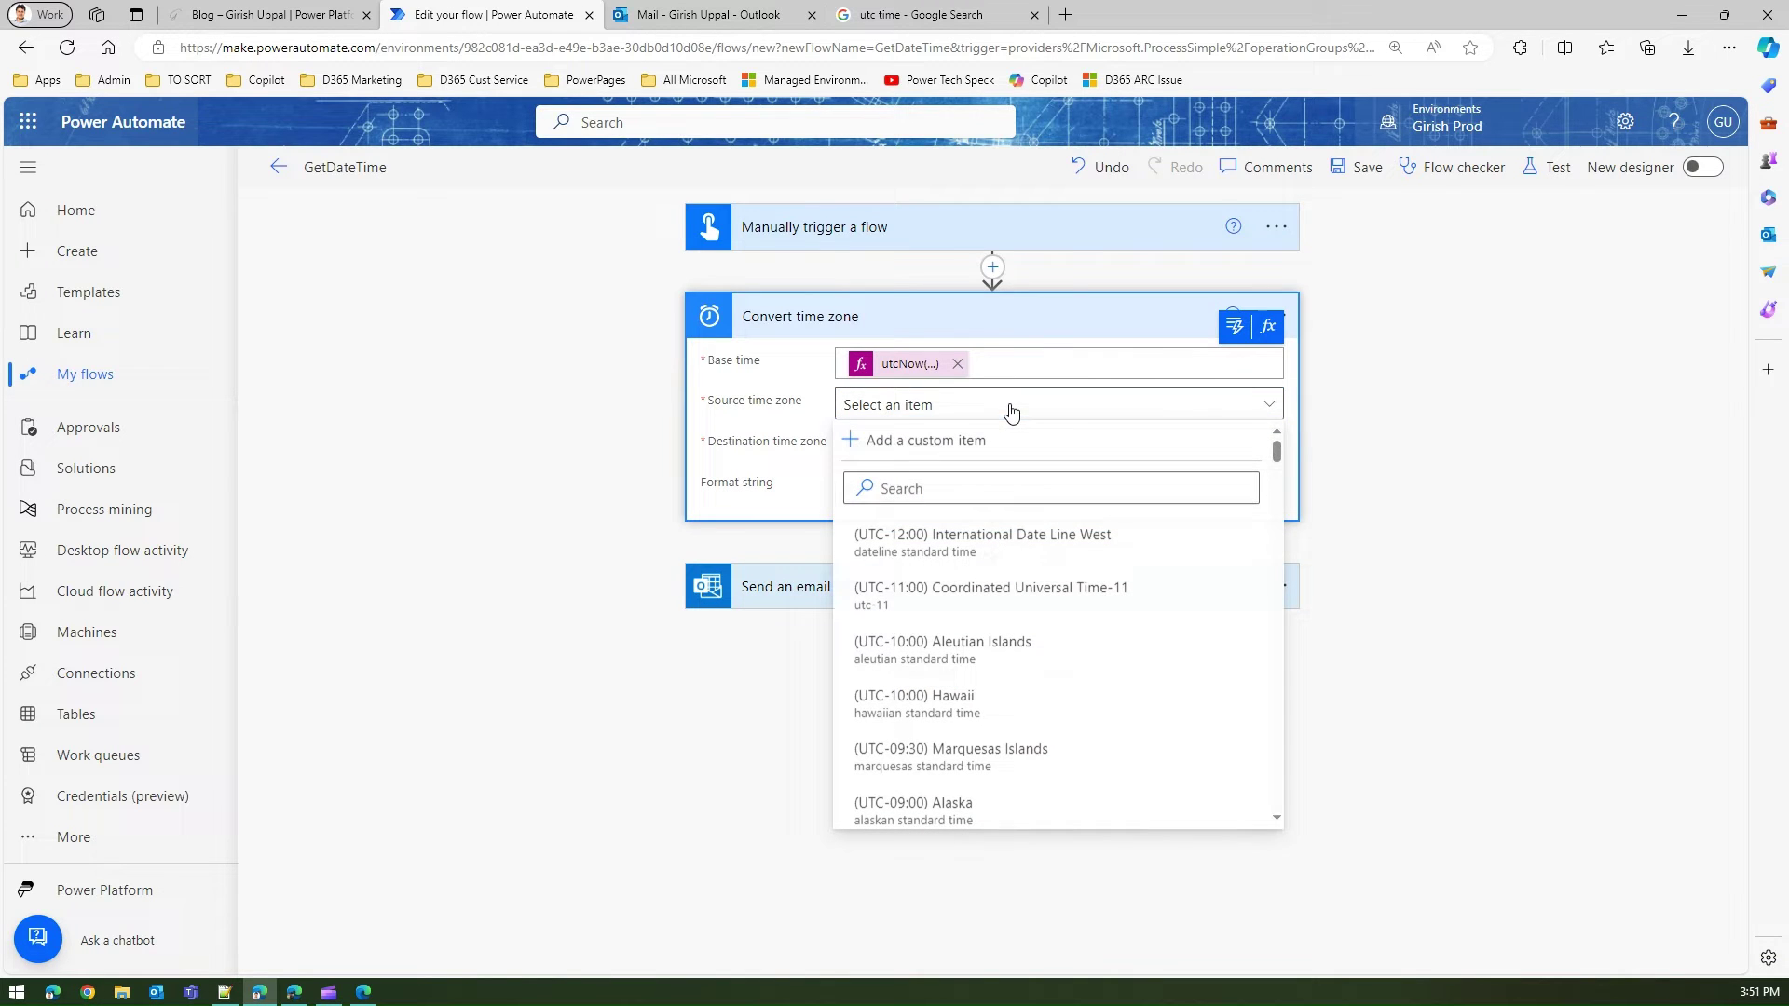
pyautogui.click(969, 490)
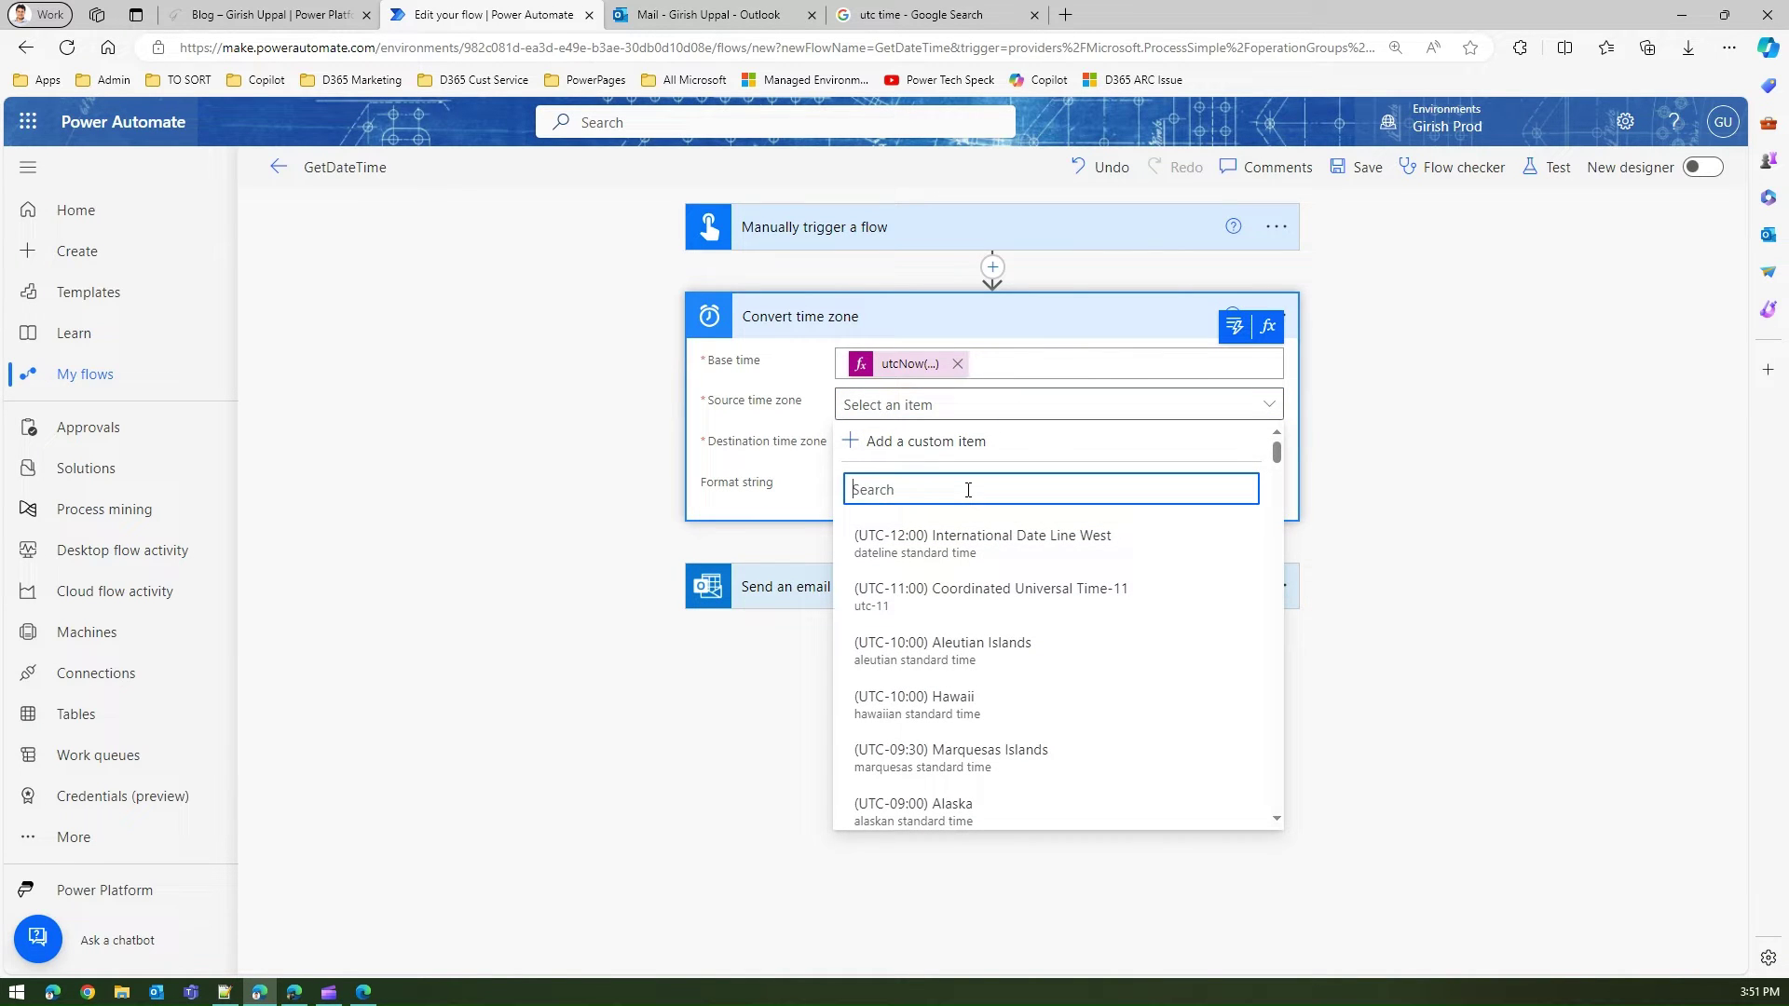
pyautogui.write('london')
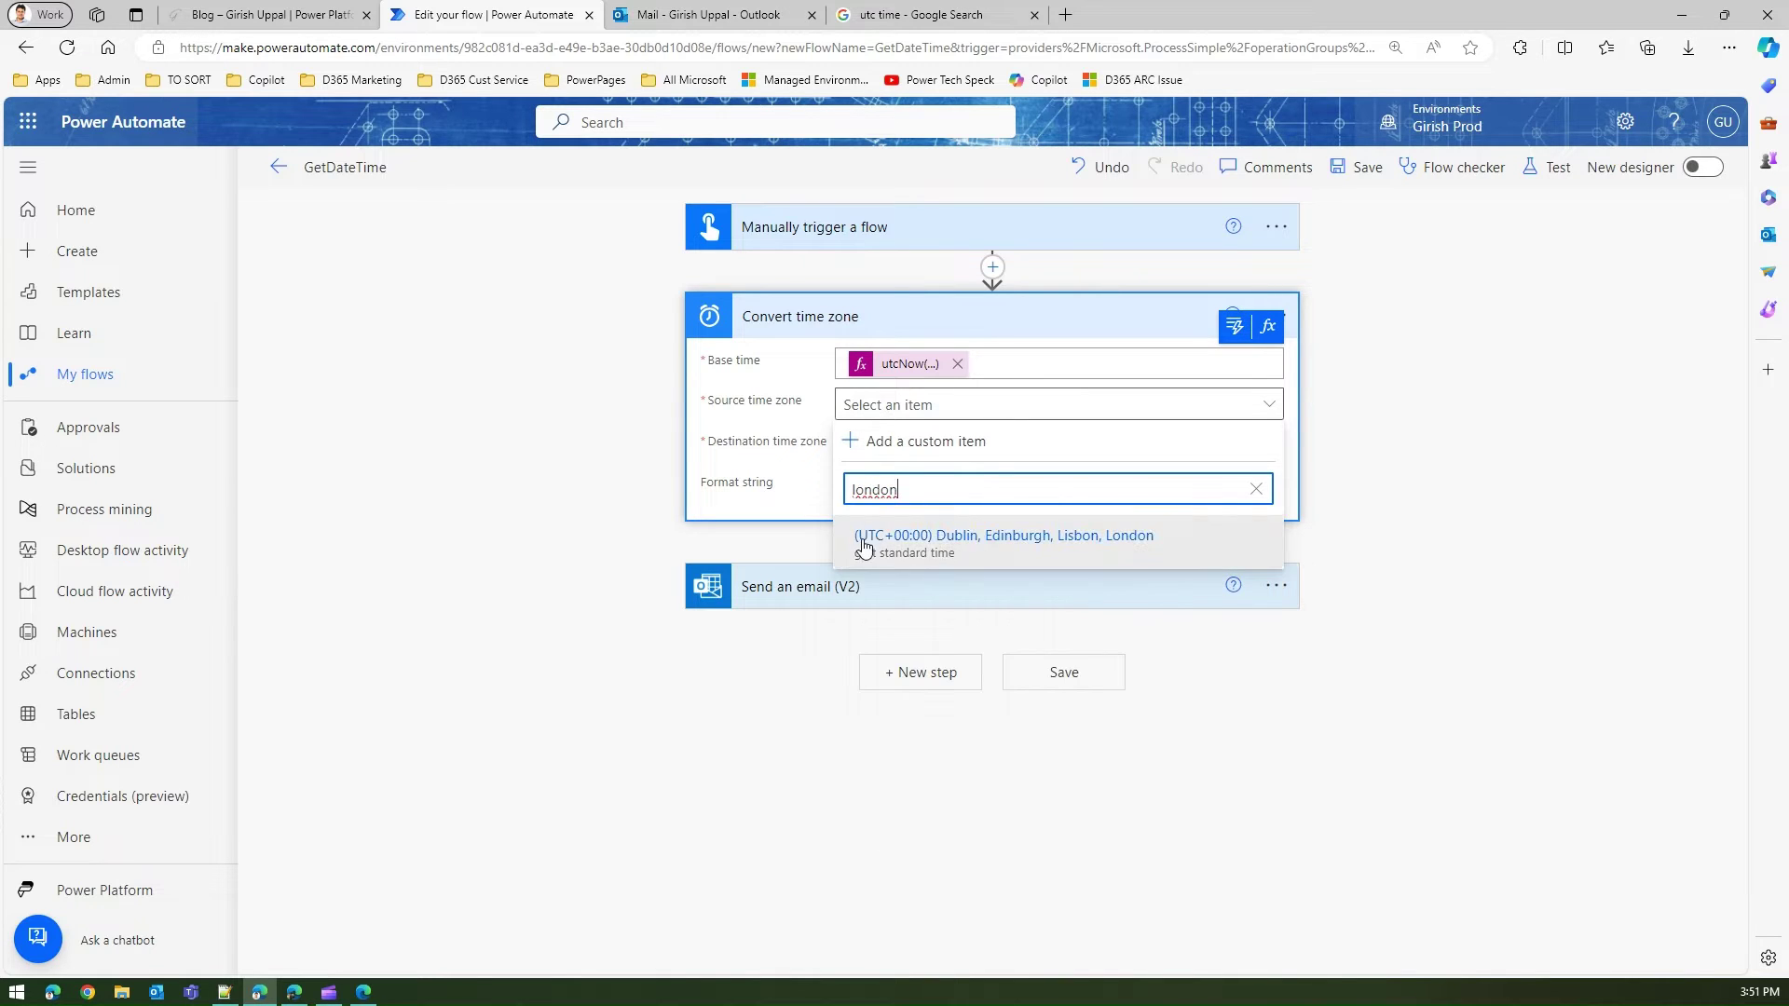
pyautogui.click(977, 539)
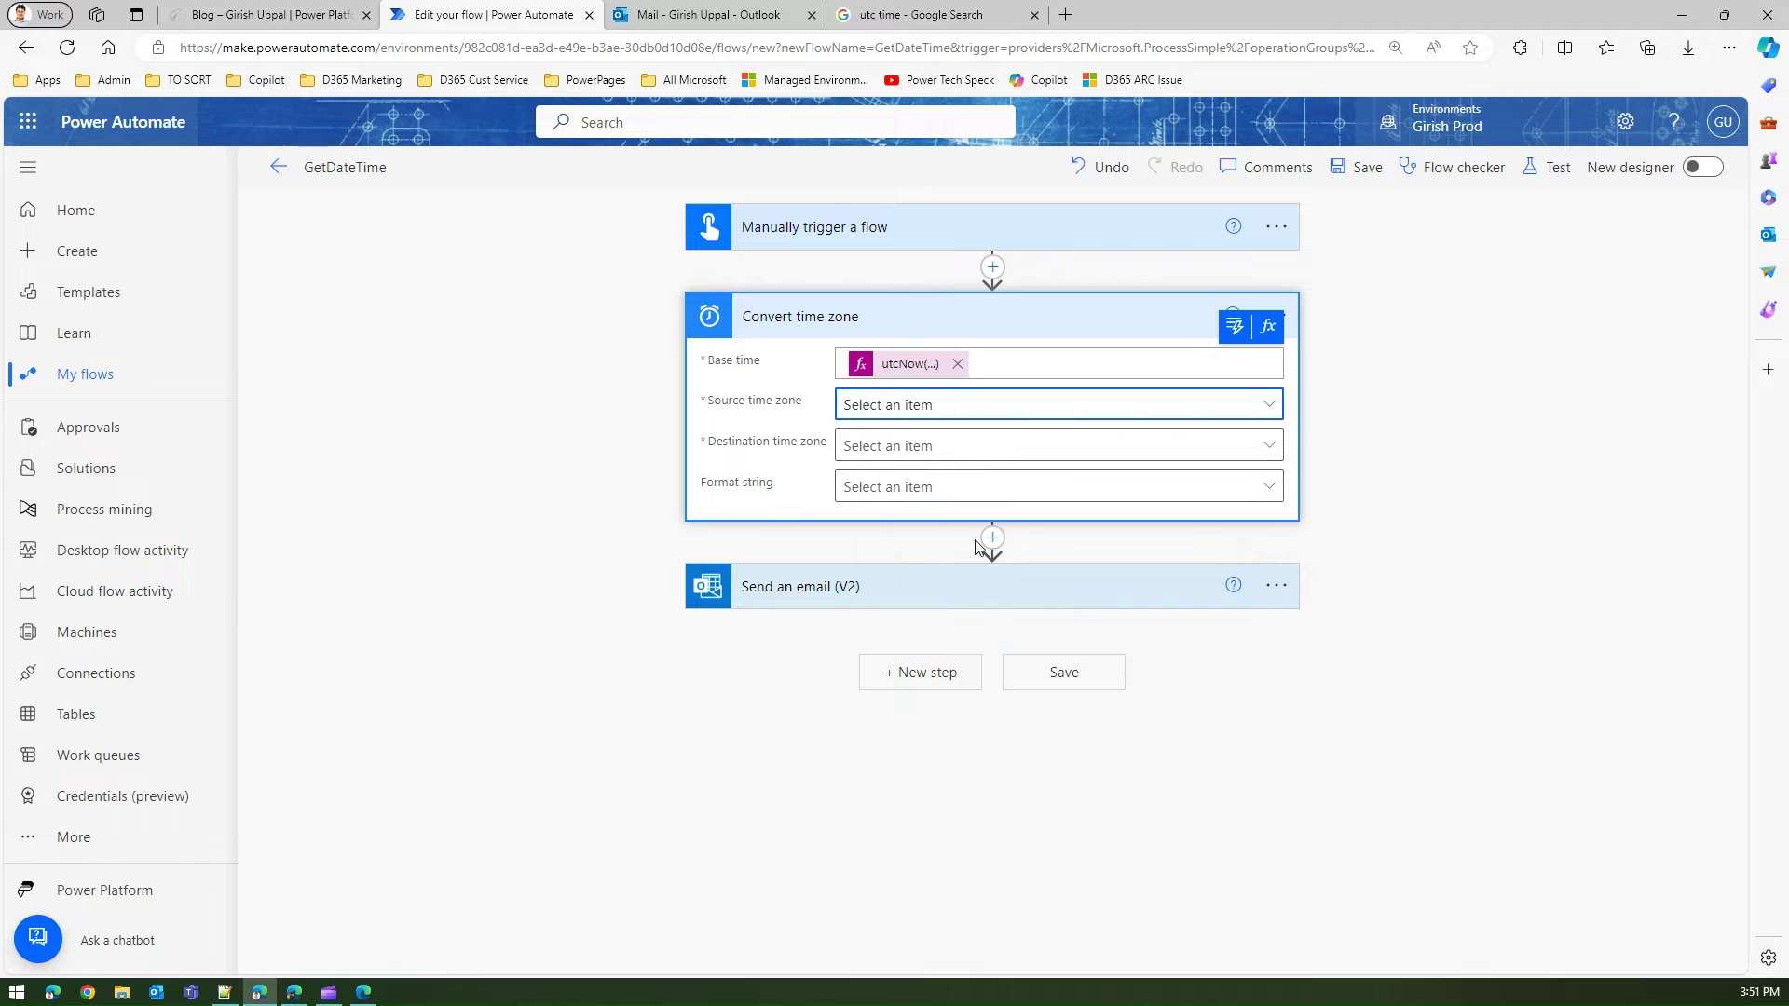
# Set the destination time zone to Brisbane and the format to Full date/time pattern (long time).
pyautogui.click(925, 451)
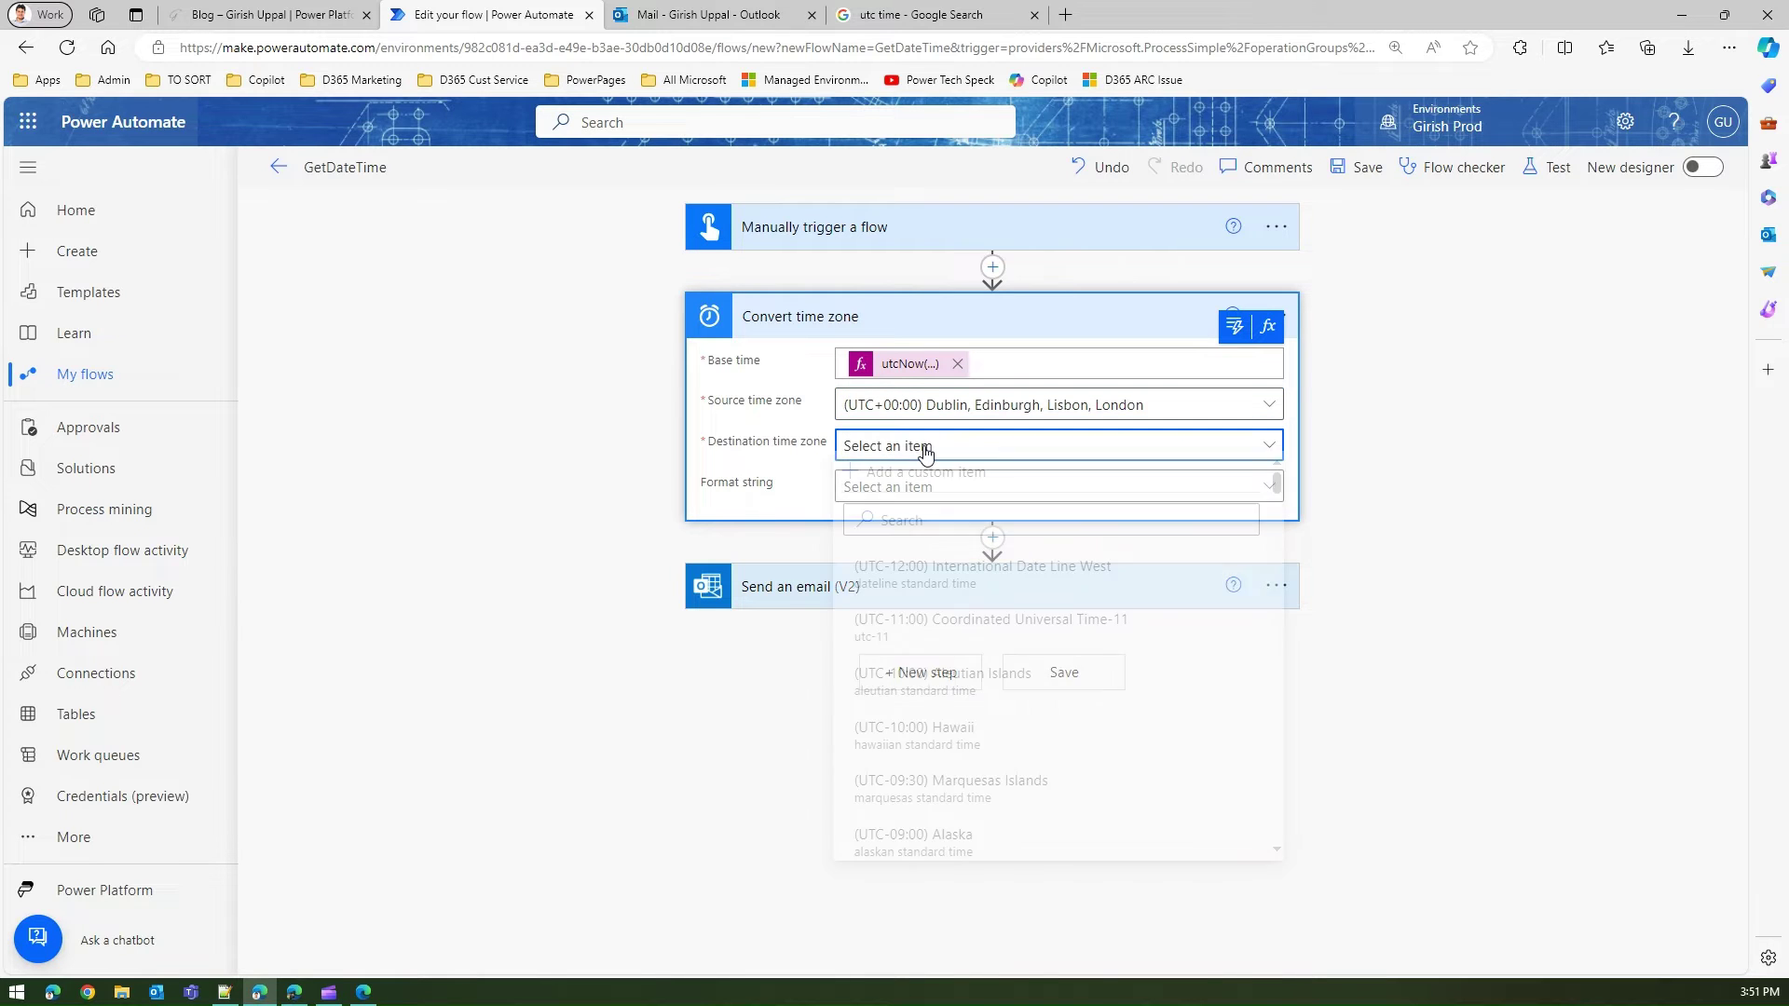
pyautogui.click(945, 529)
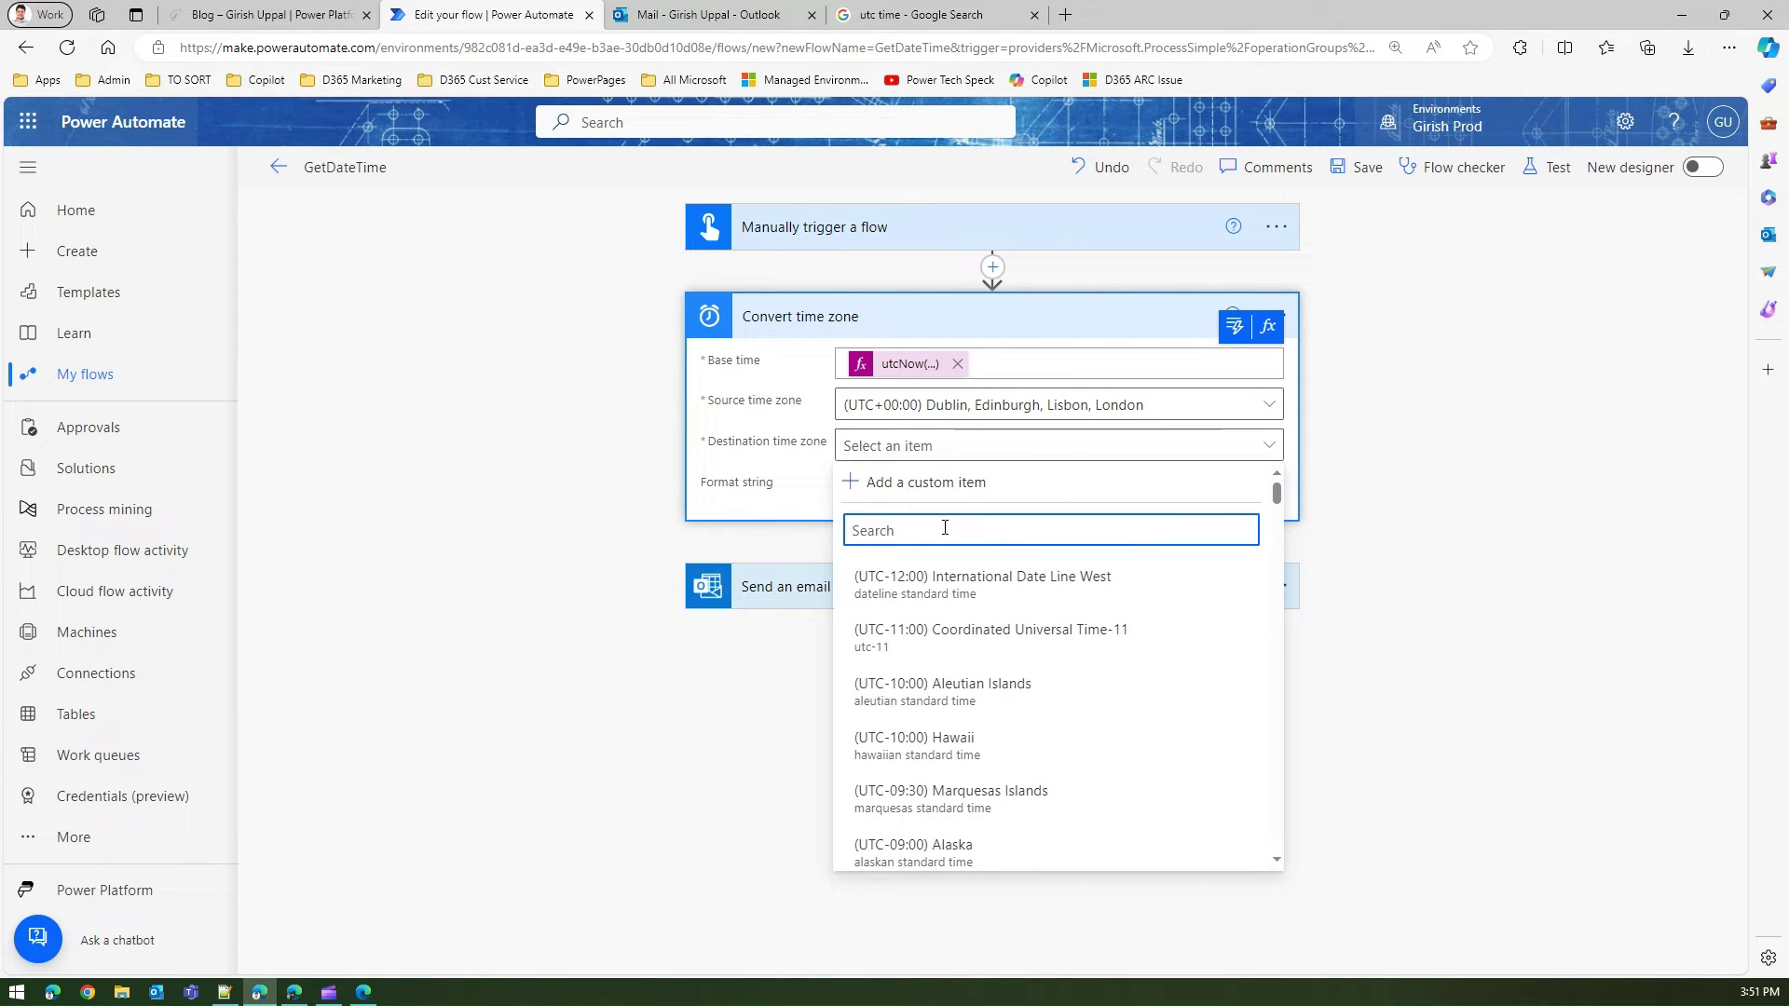
pyautogui.write('brisbane')
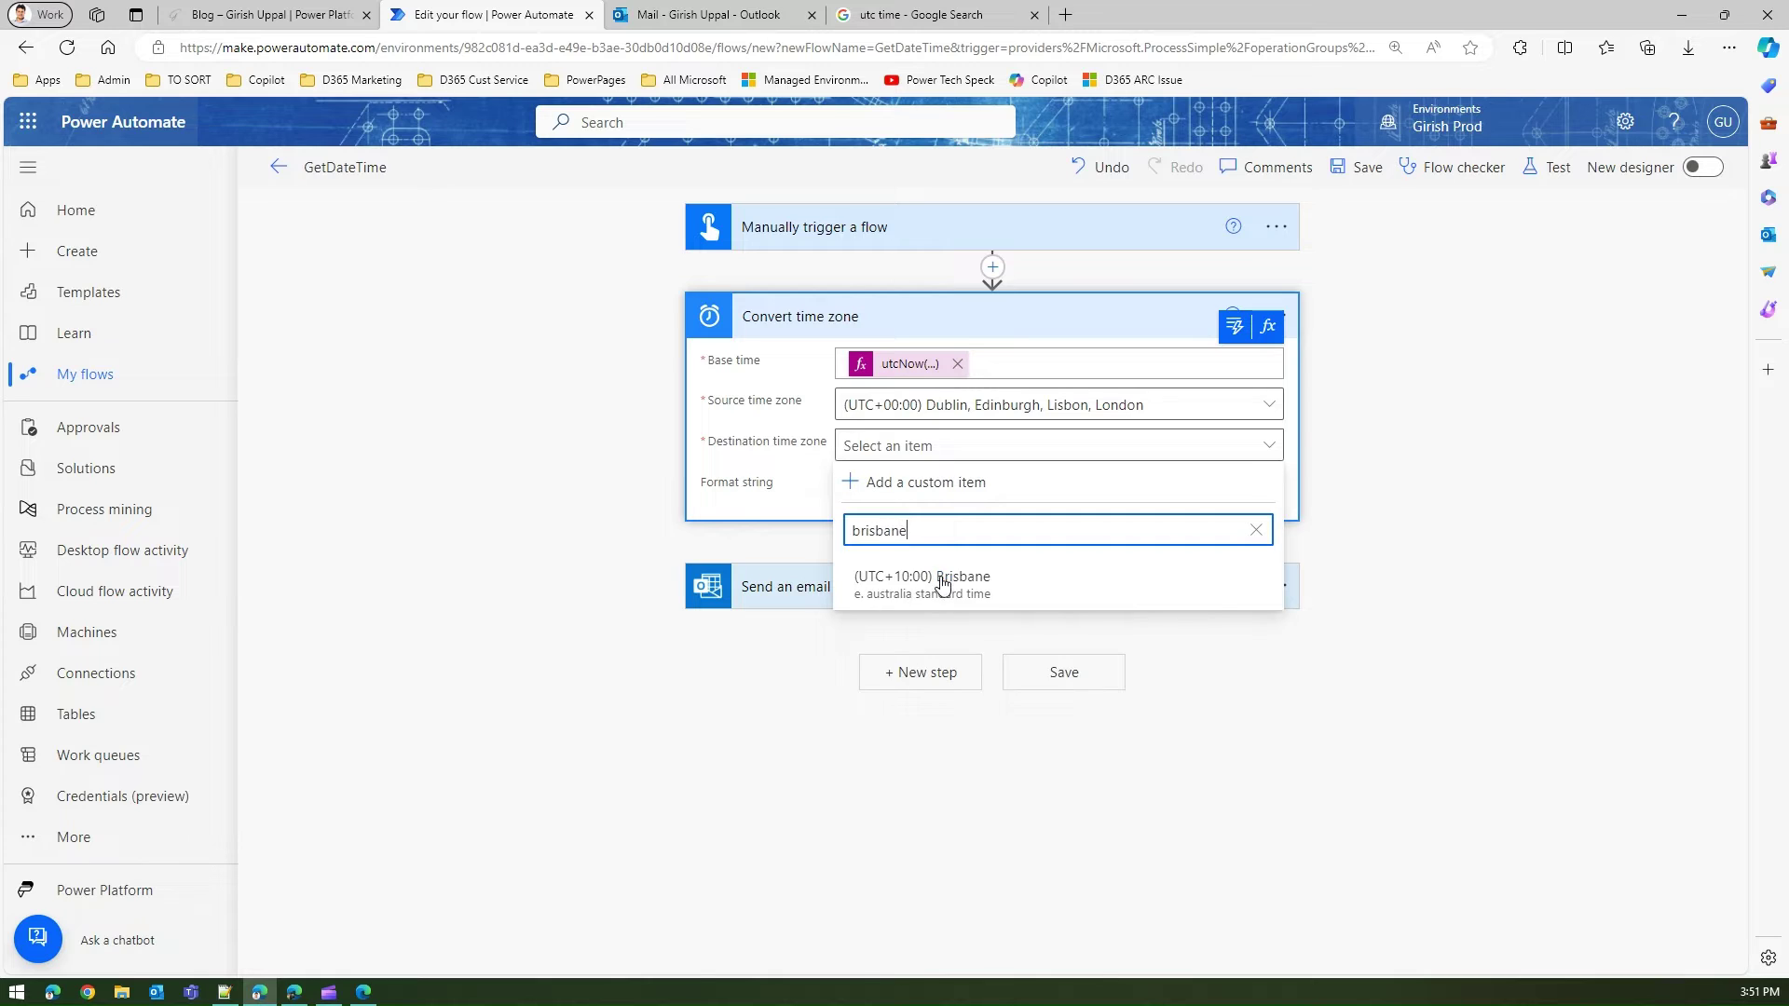
pyautogui.click(991, 594)
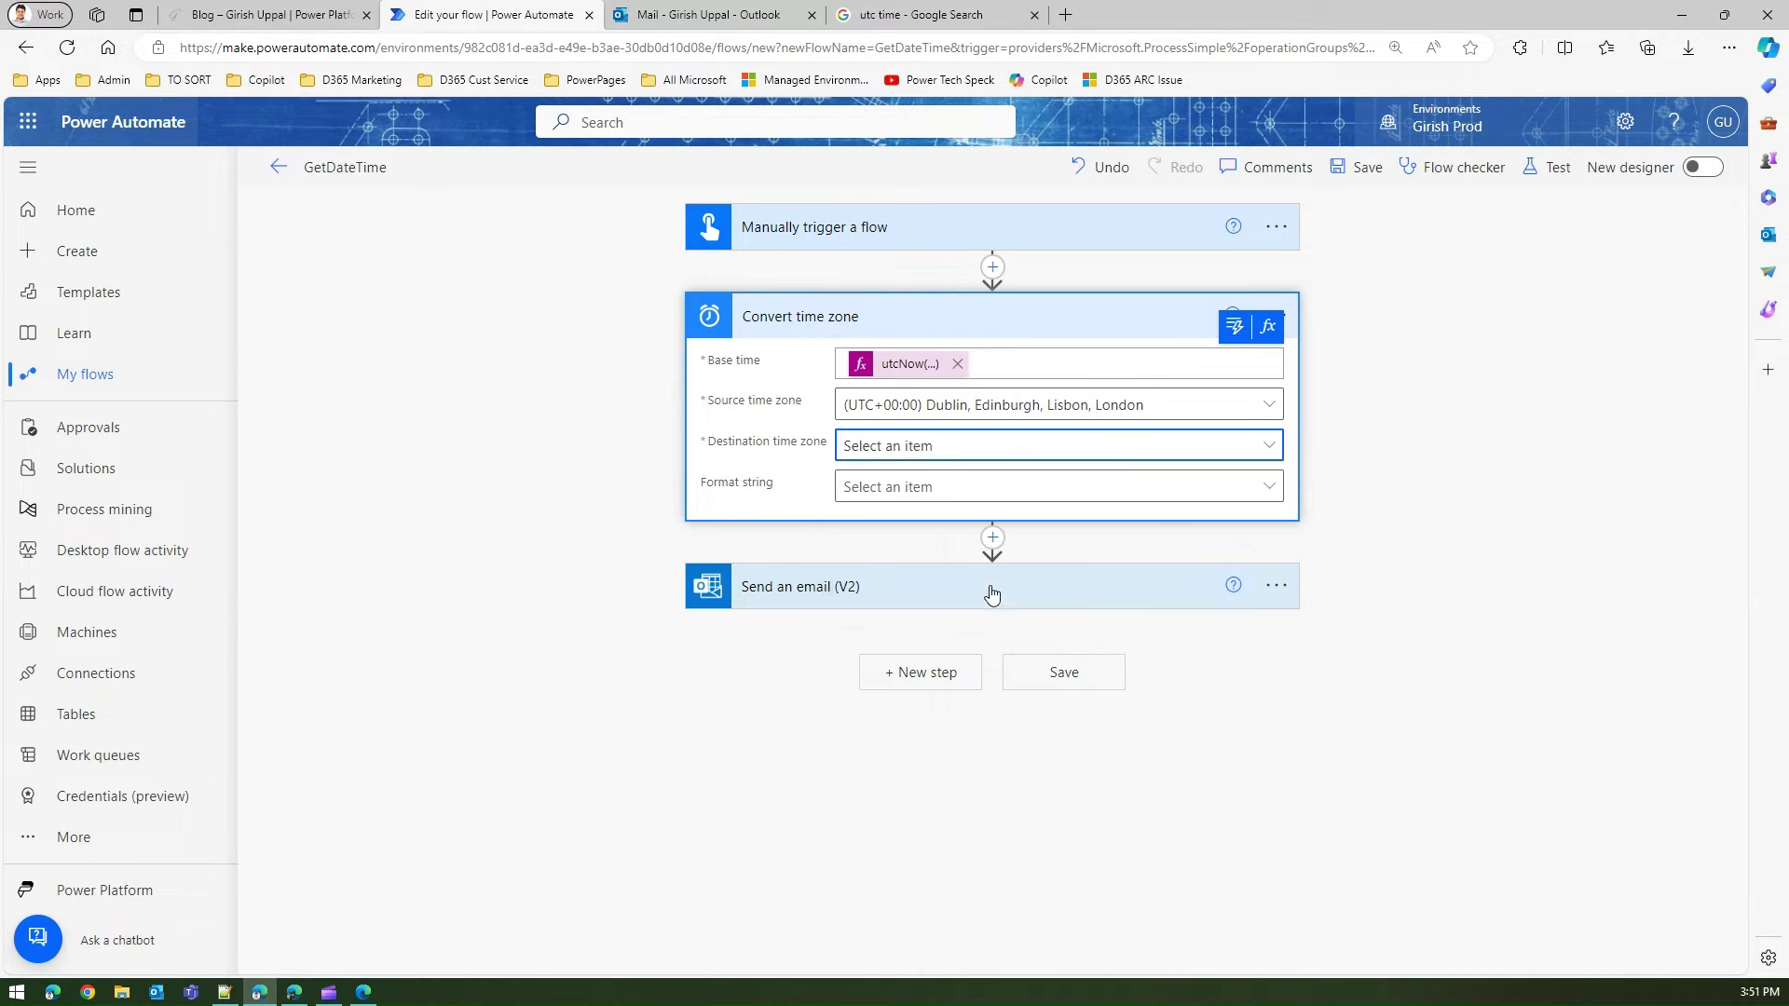
pyautogui.click(914, 489)
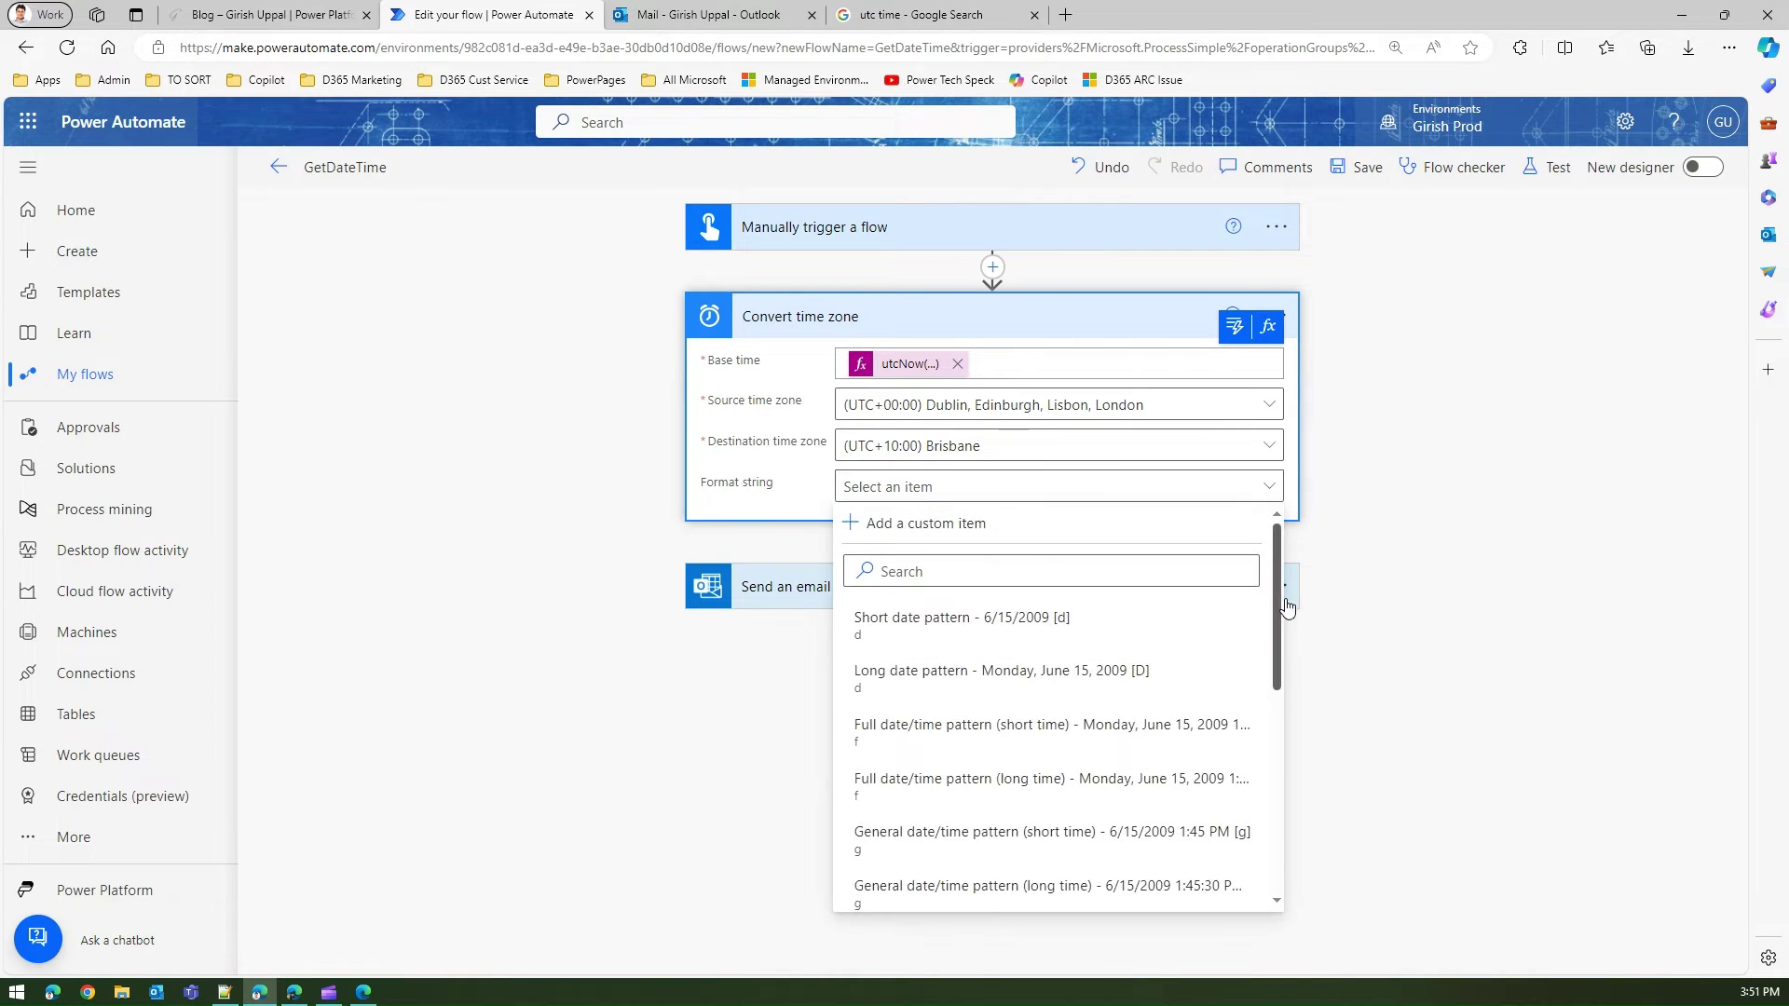
pyautogui.moveTo(1283, 602); pyautogui.dragTo(1278, 632)
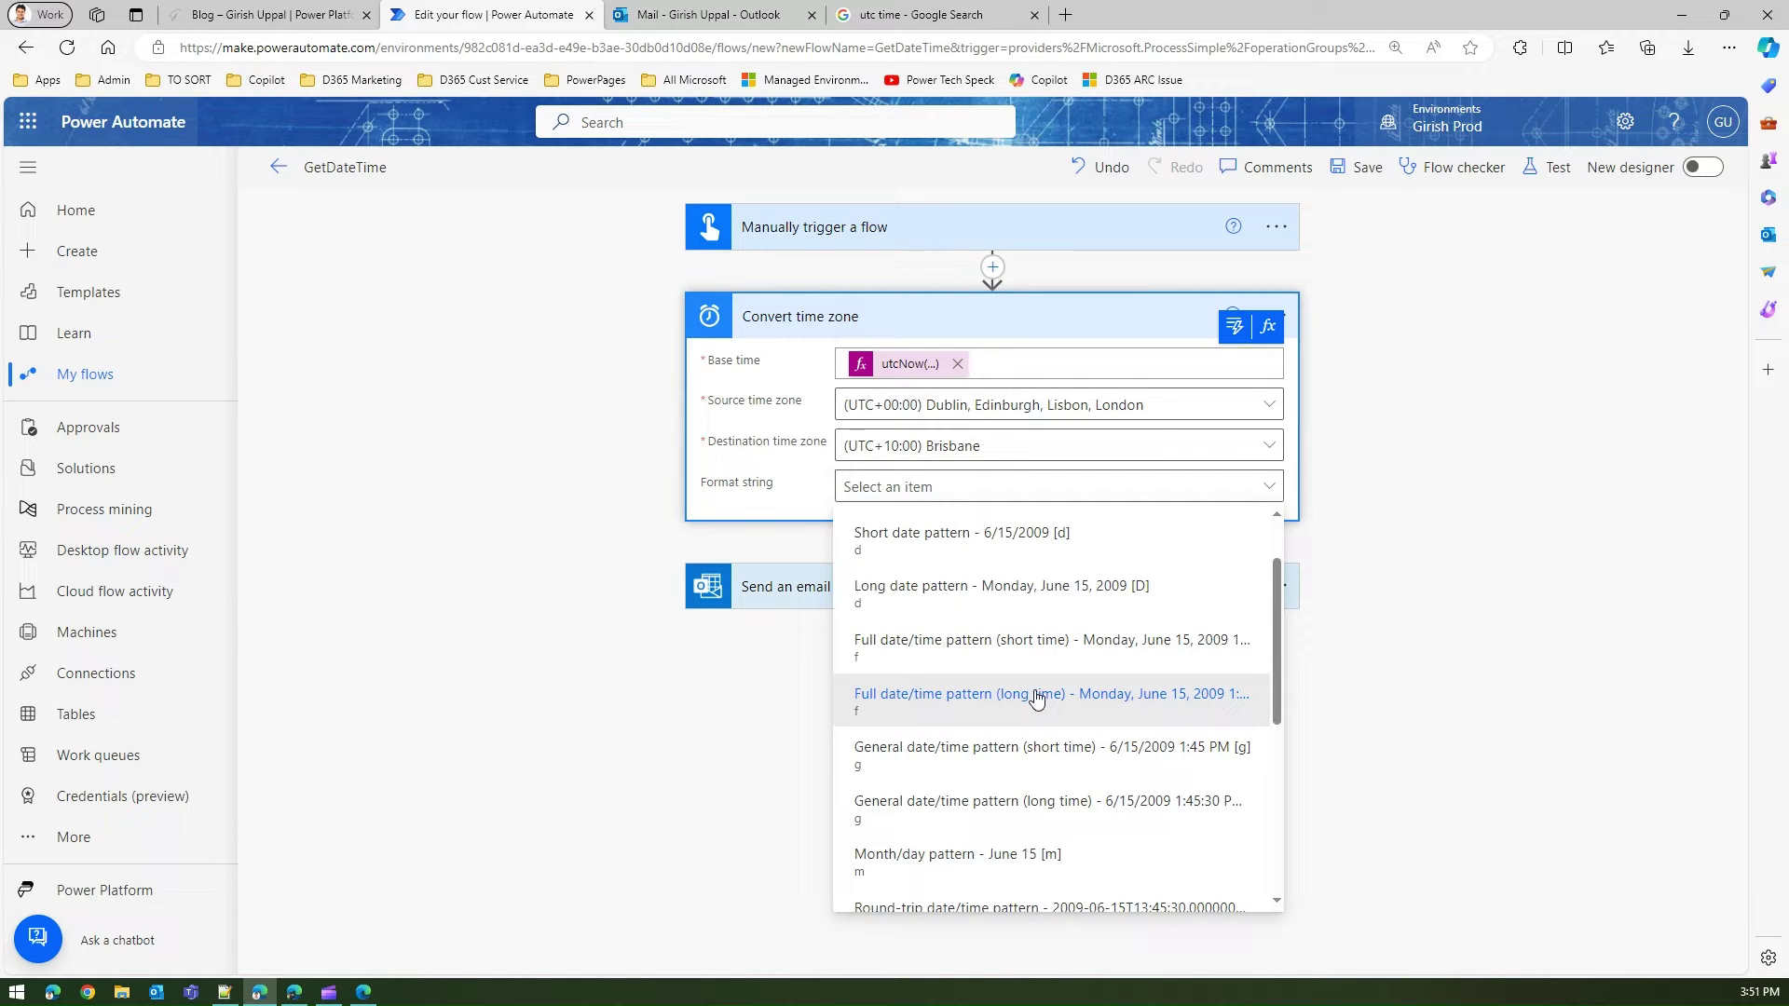
pyautogui.click(988, 705)
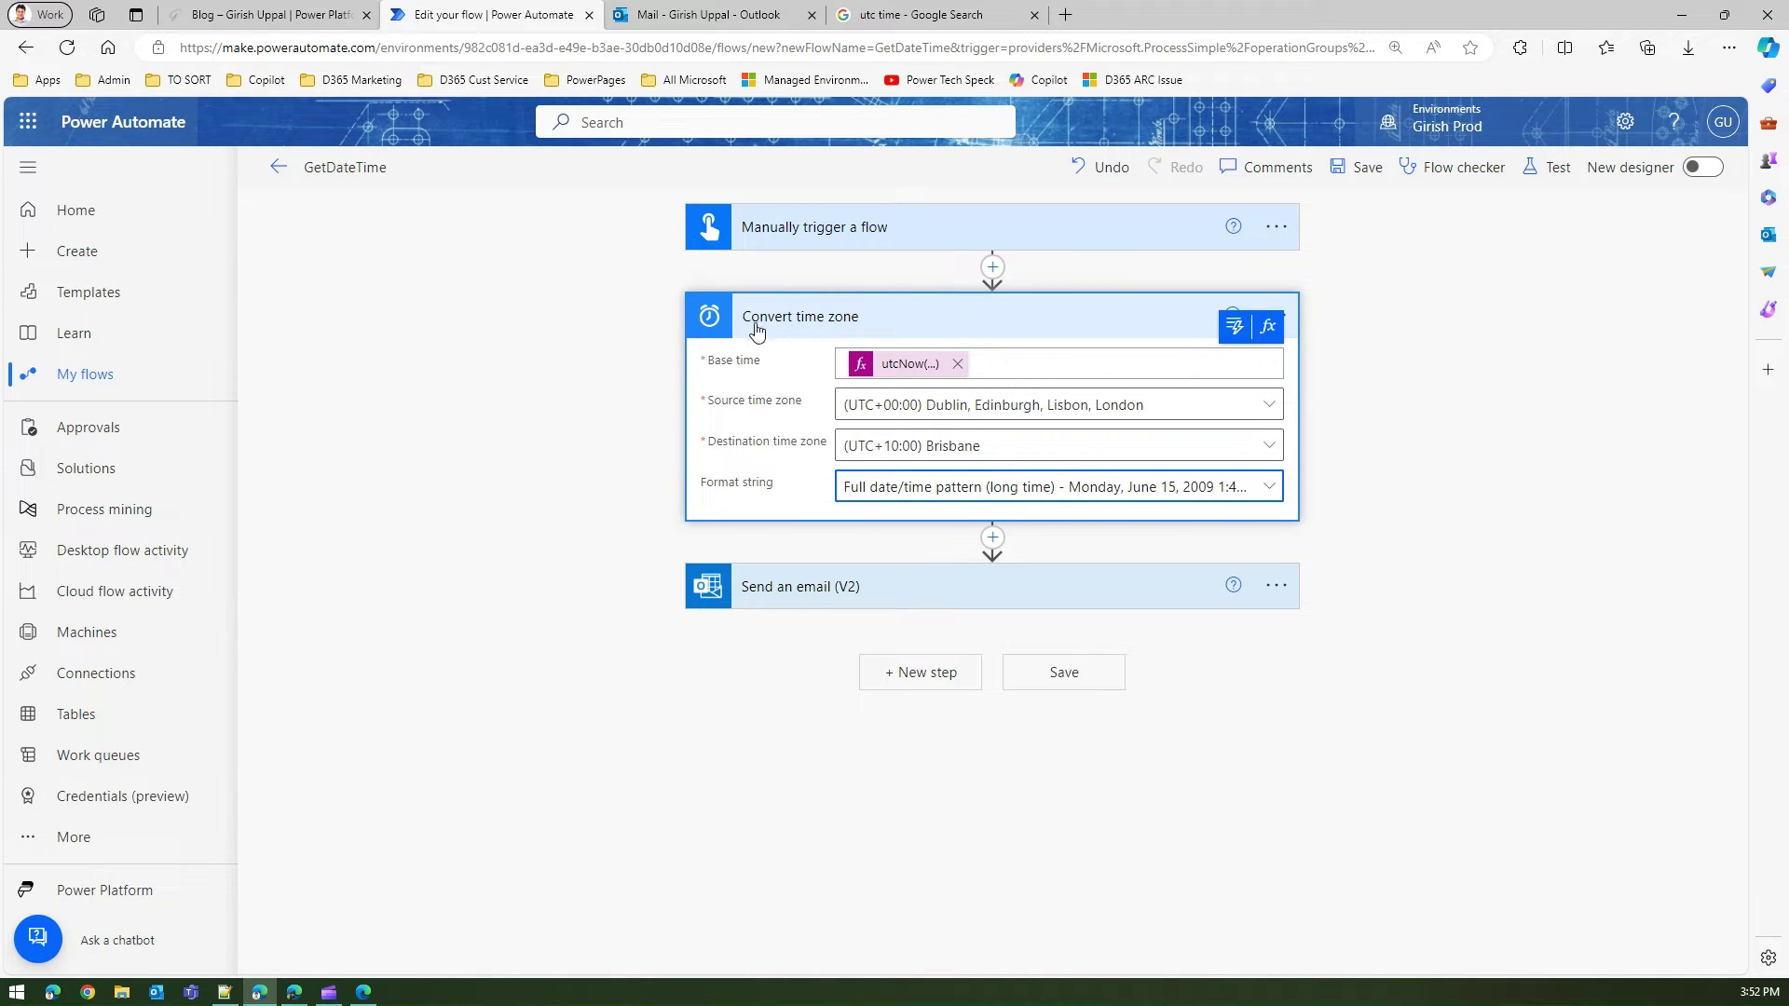
pyautogui.click(870, 599)
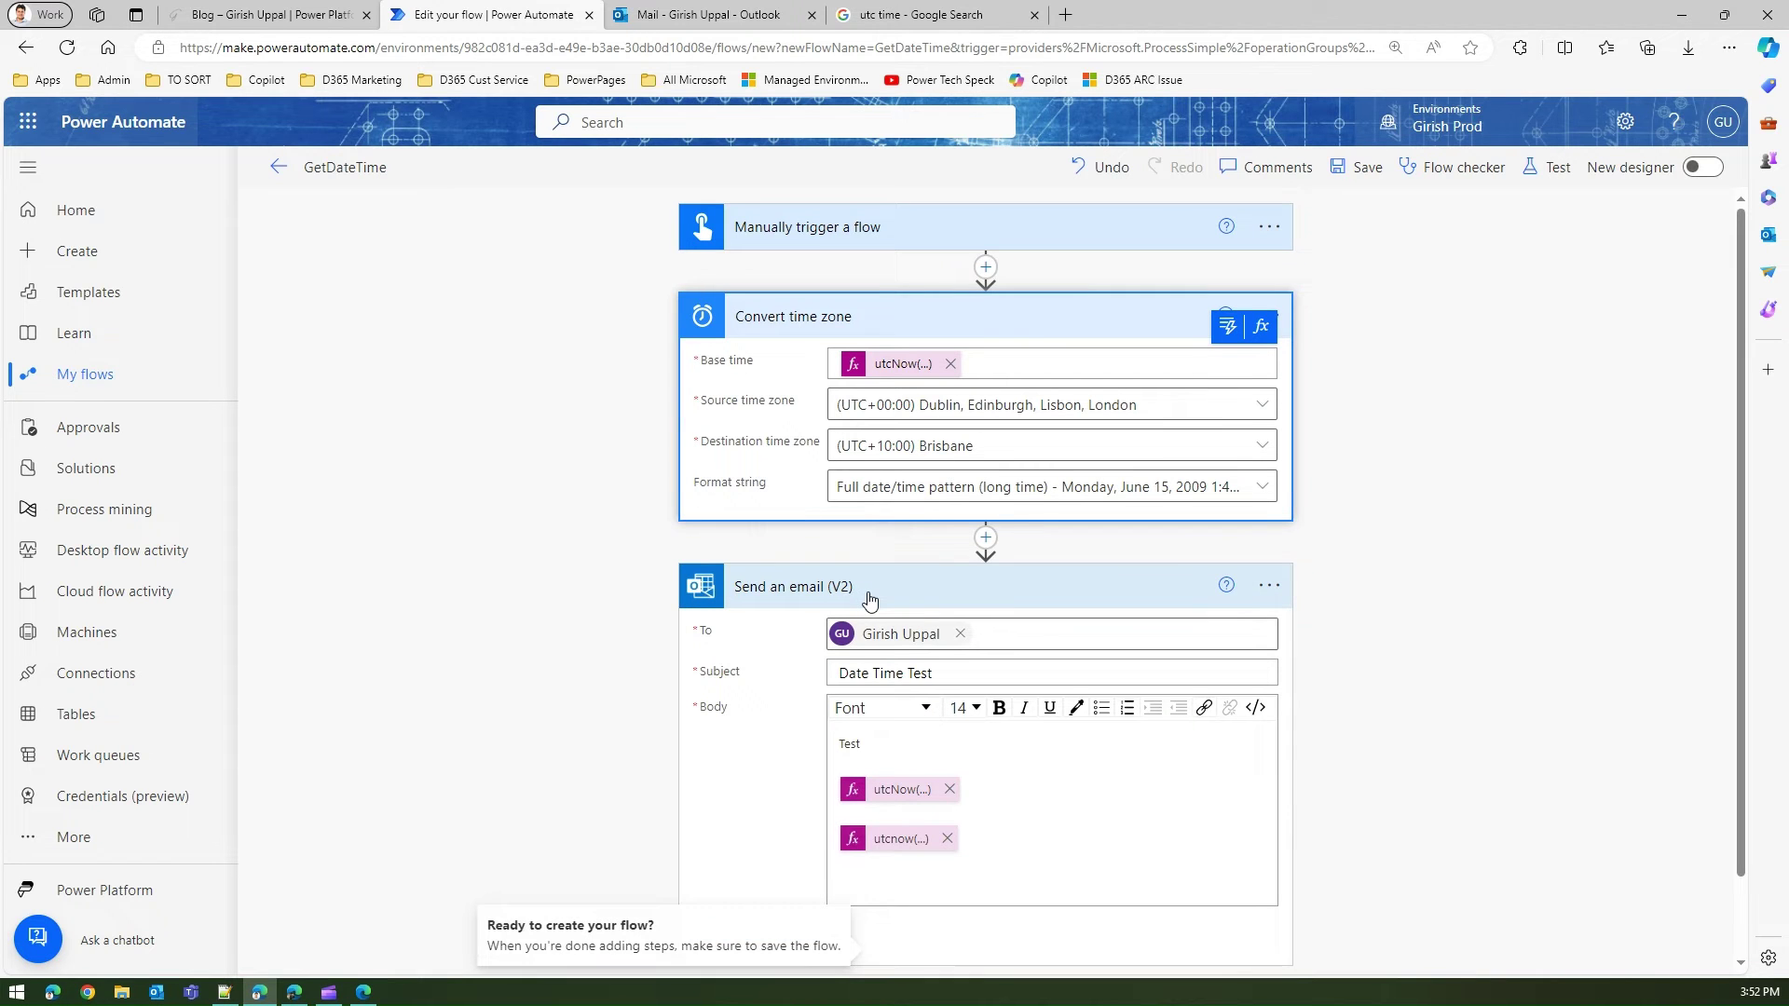
# Relabel the email body with 'UTC Time' and 'Brisbane Time' lines, removing the second utcNow token.
pyautogui.click(949, 840)
pyautogui.doubleClick(832, 743)
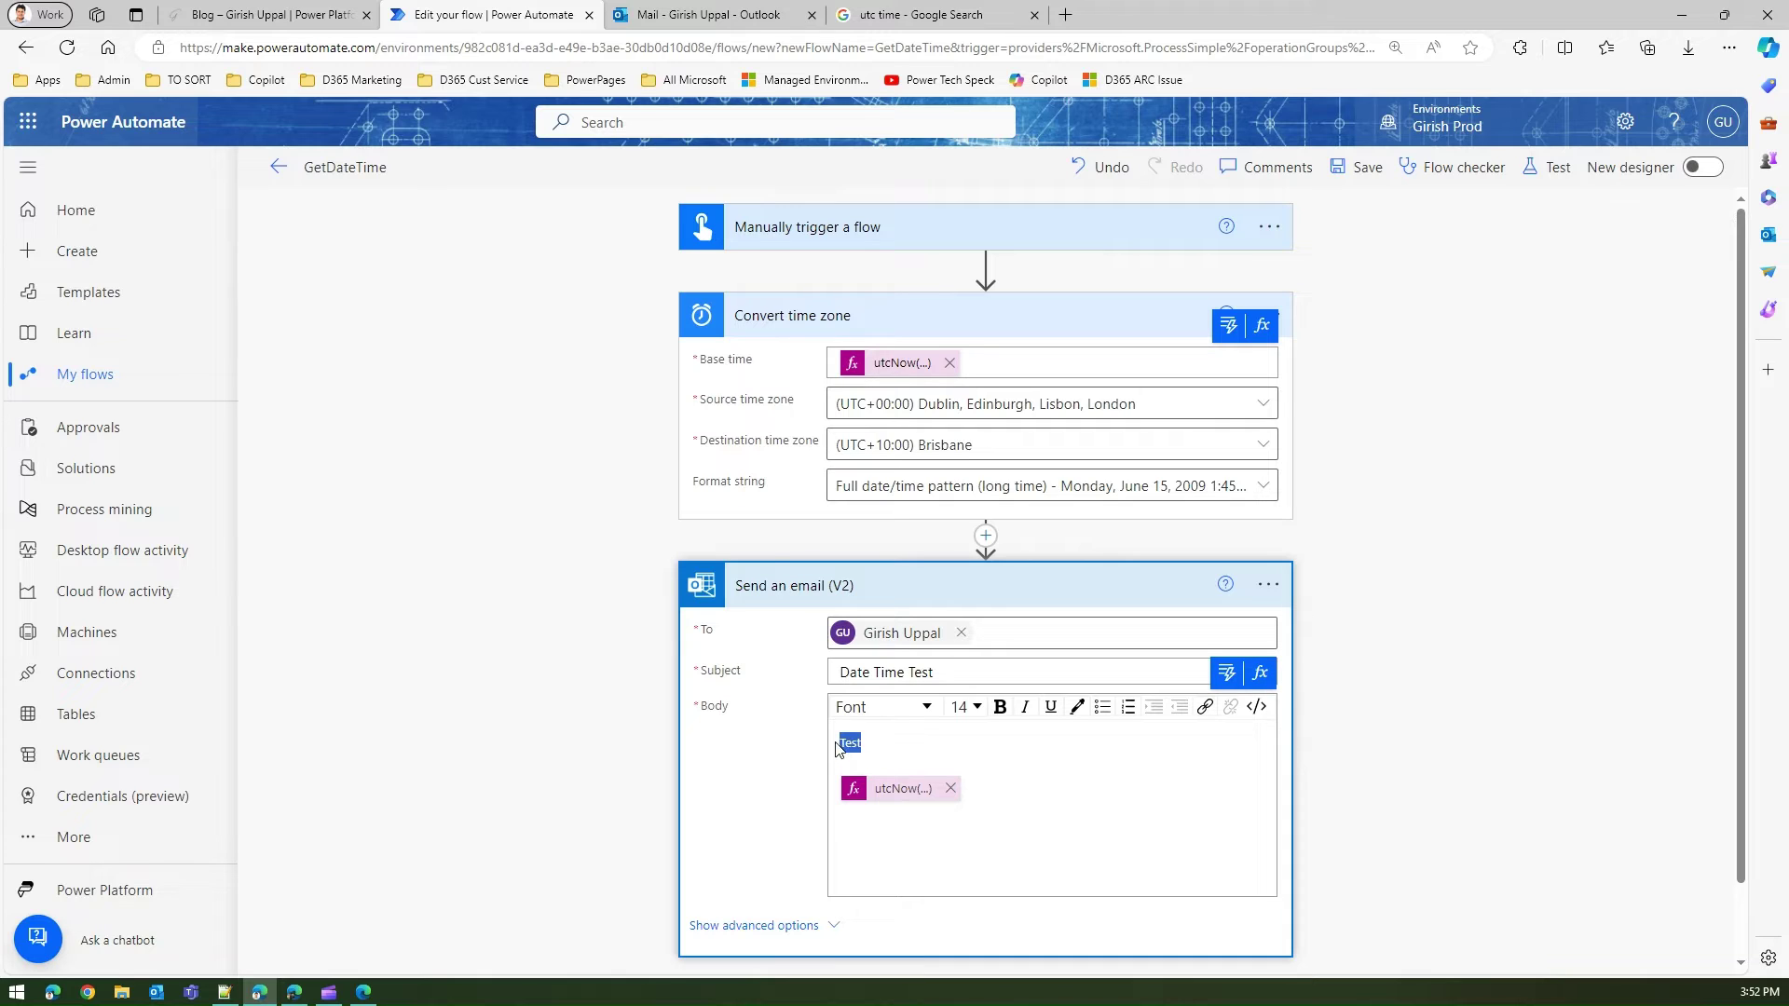
pyautogui.write('UTC Time')
pyautogui.press('Return')
pyautogui.write('Brisbane Tim')
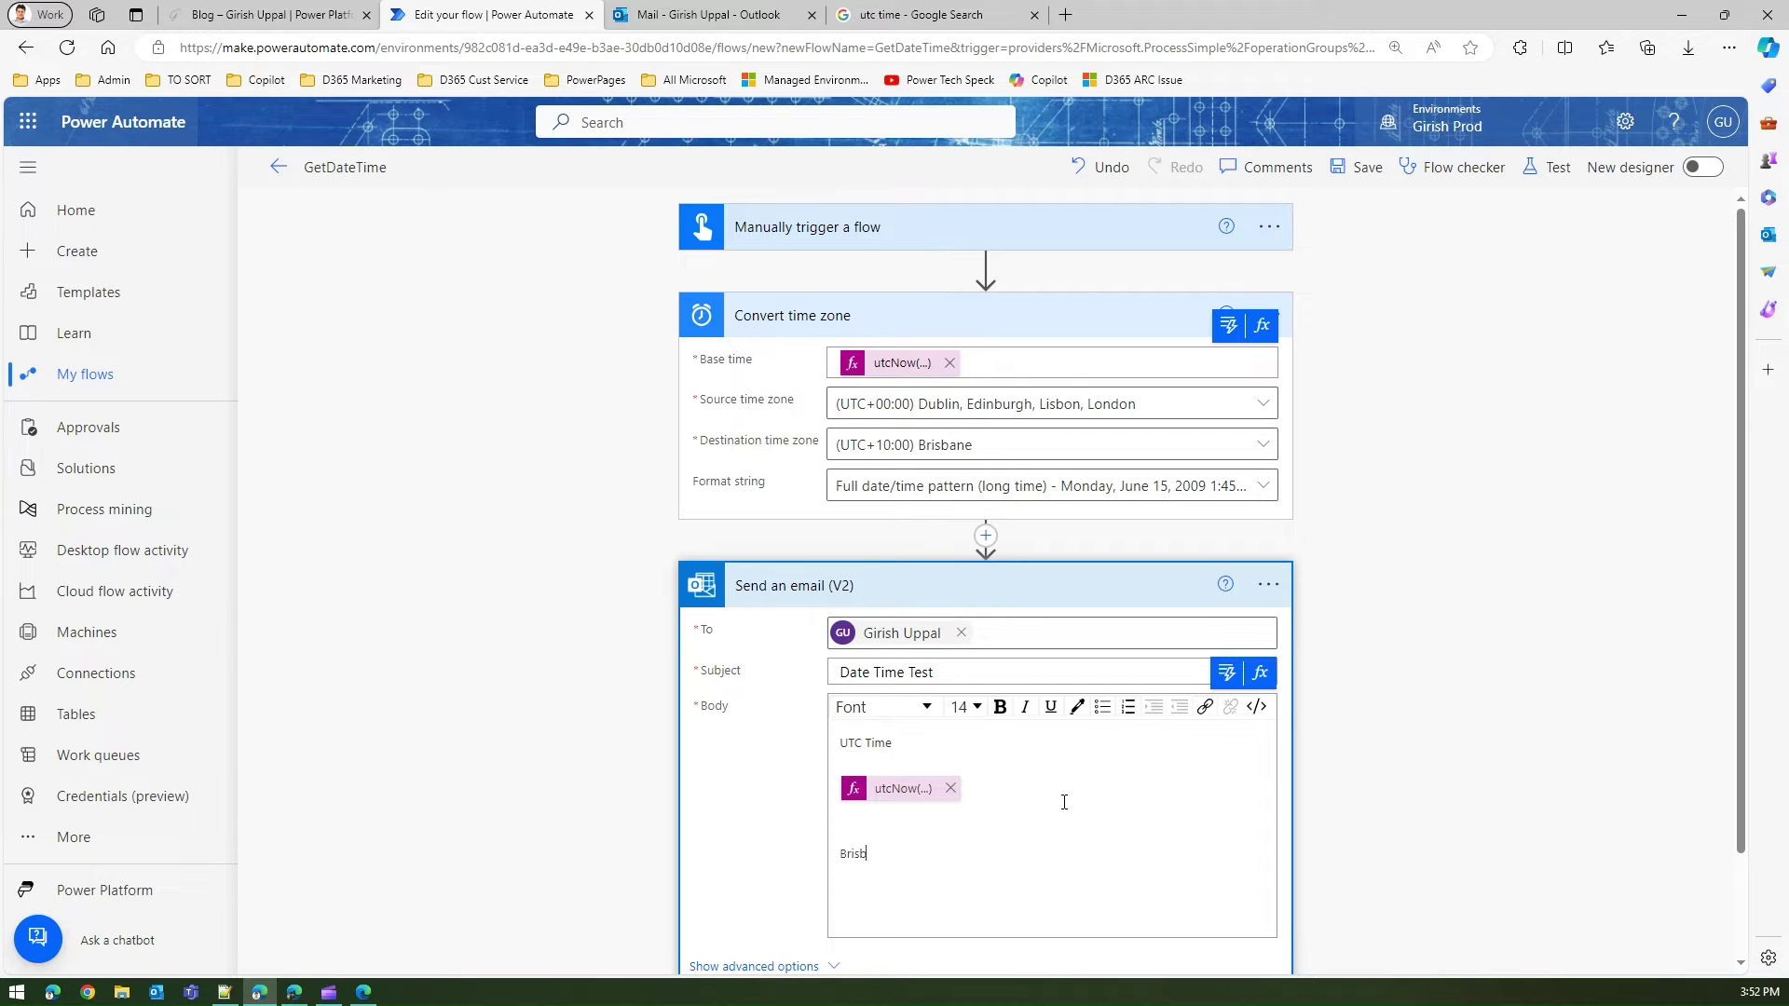
pyautogui.click(953, 742)
pyautogui.press('Delete')
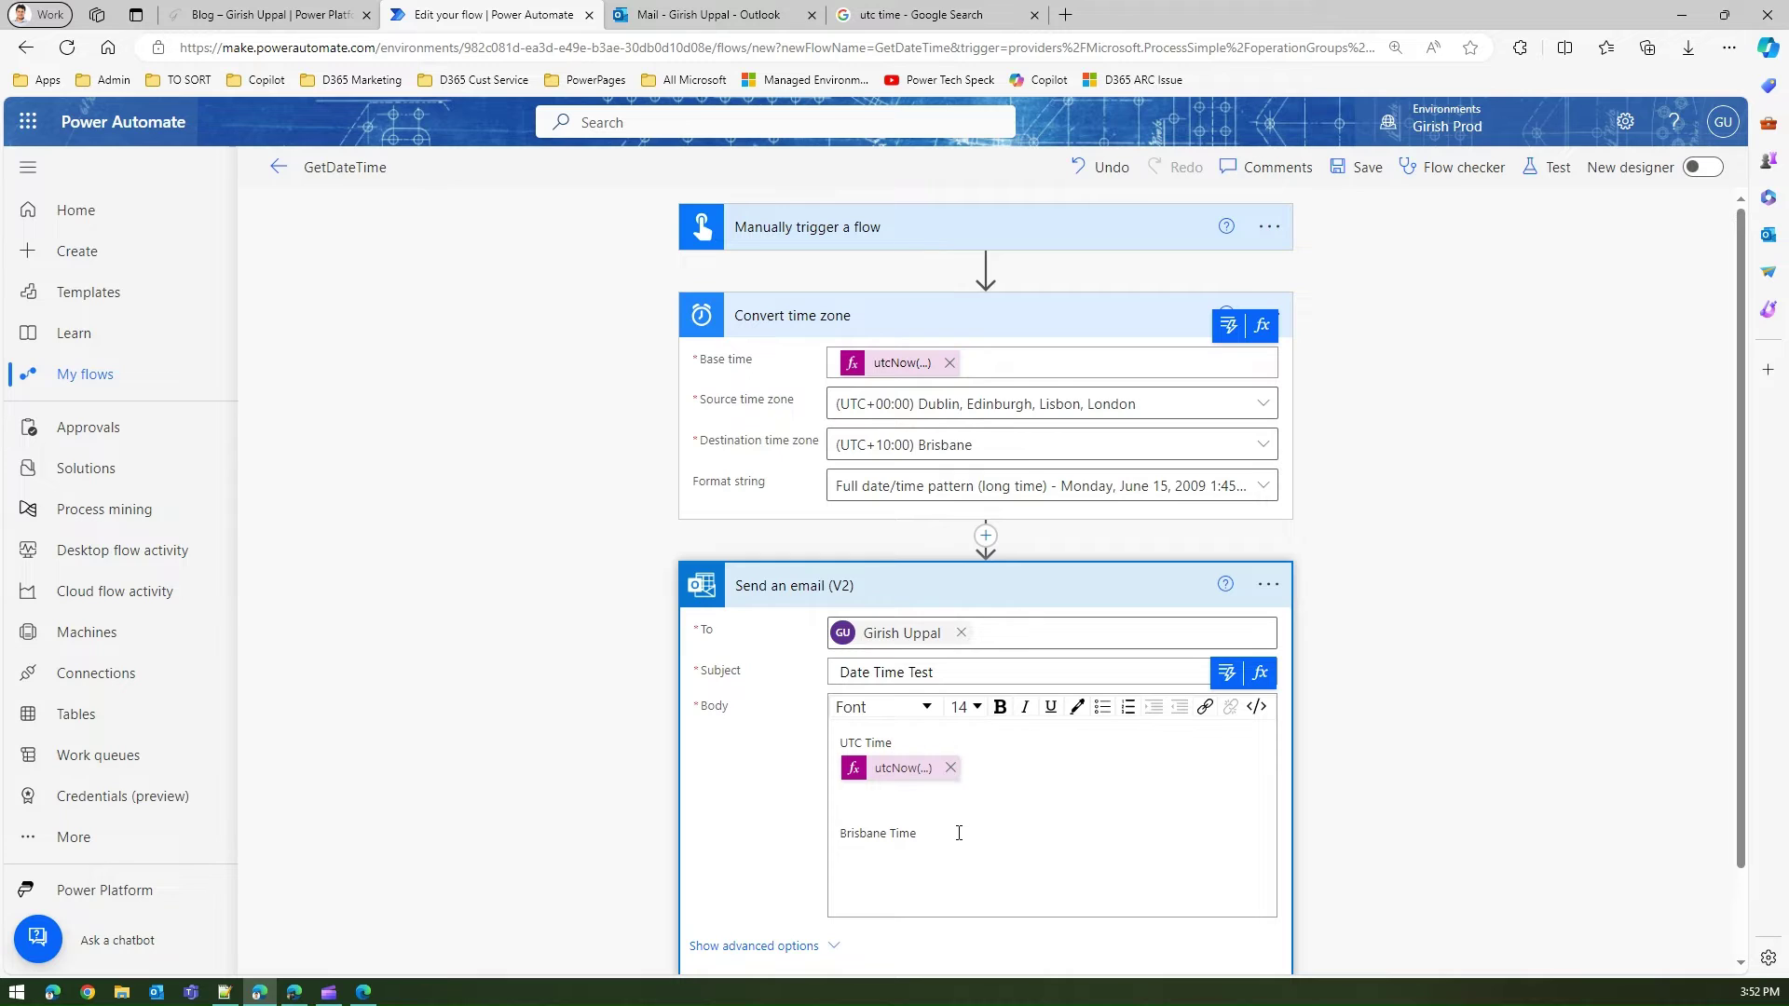
pyautogui.click(959, 833)
pyautogui.press('Return')
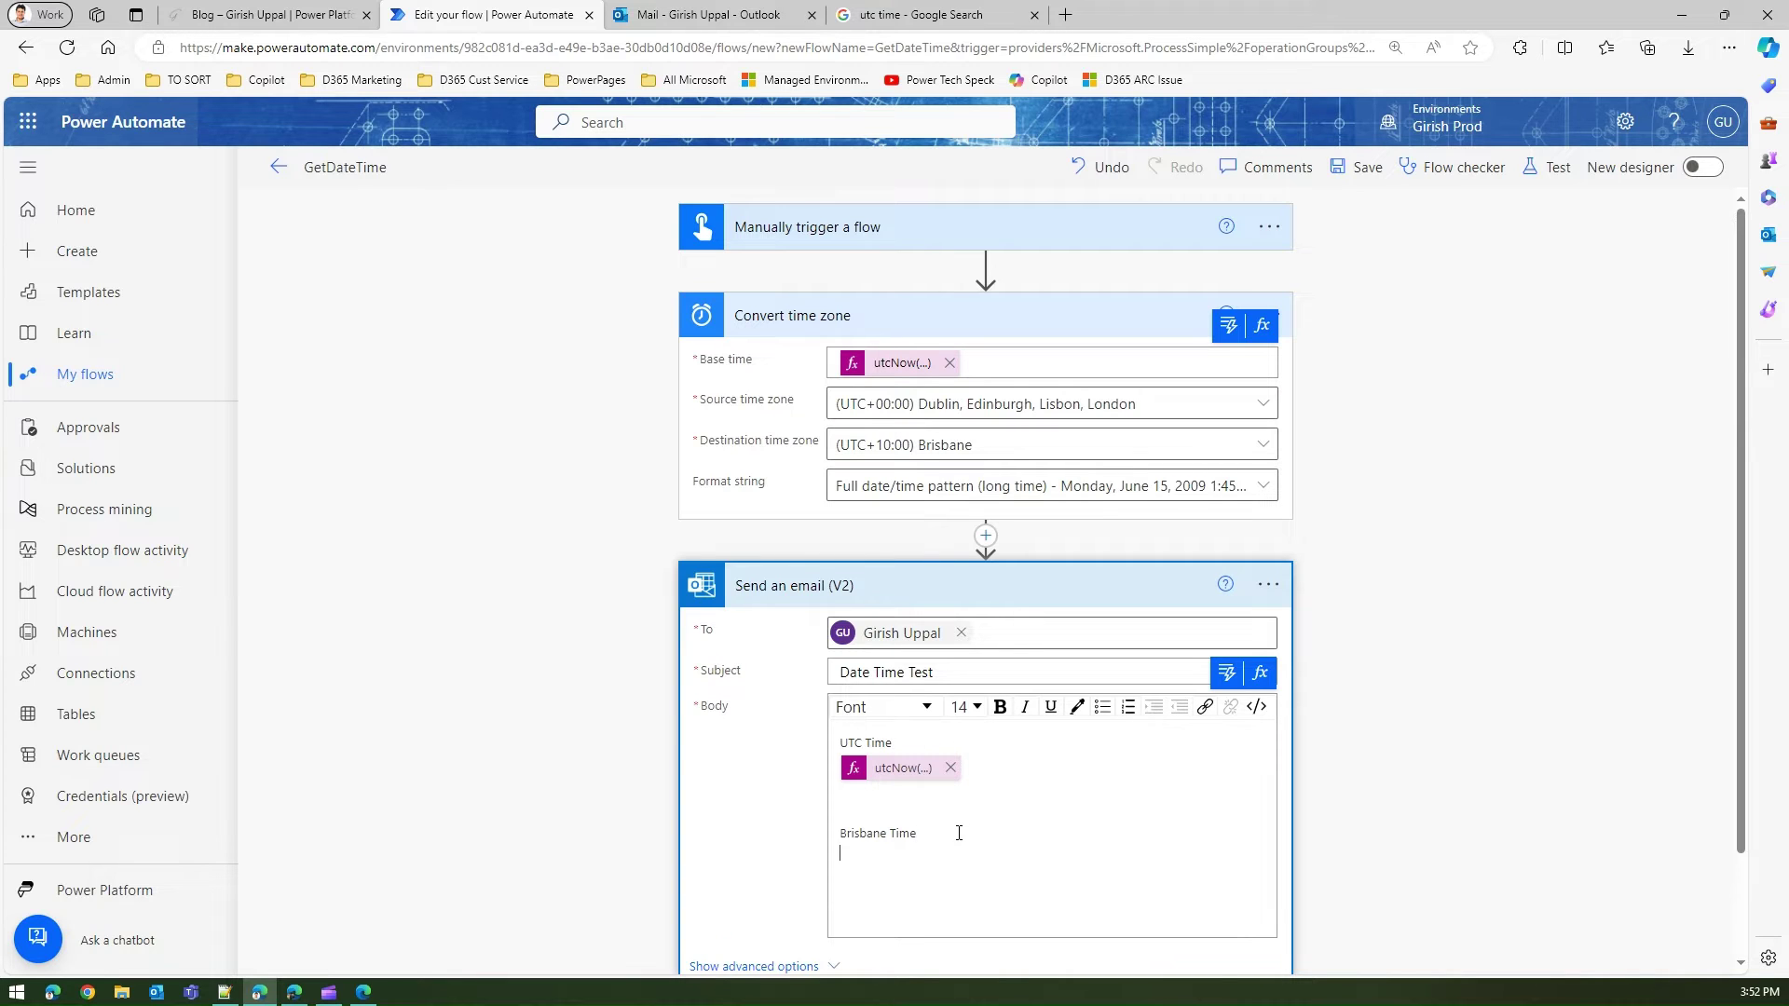
# Insert the Converted time value under Brisbane Time and save the flow.
pyautogui.click(1226, 680)
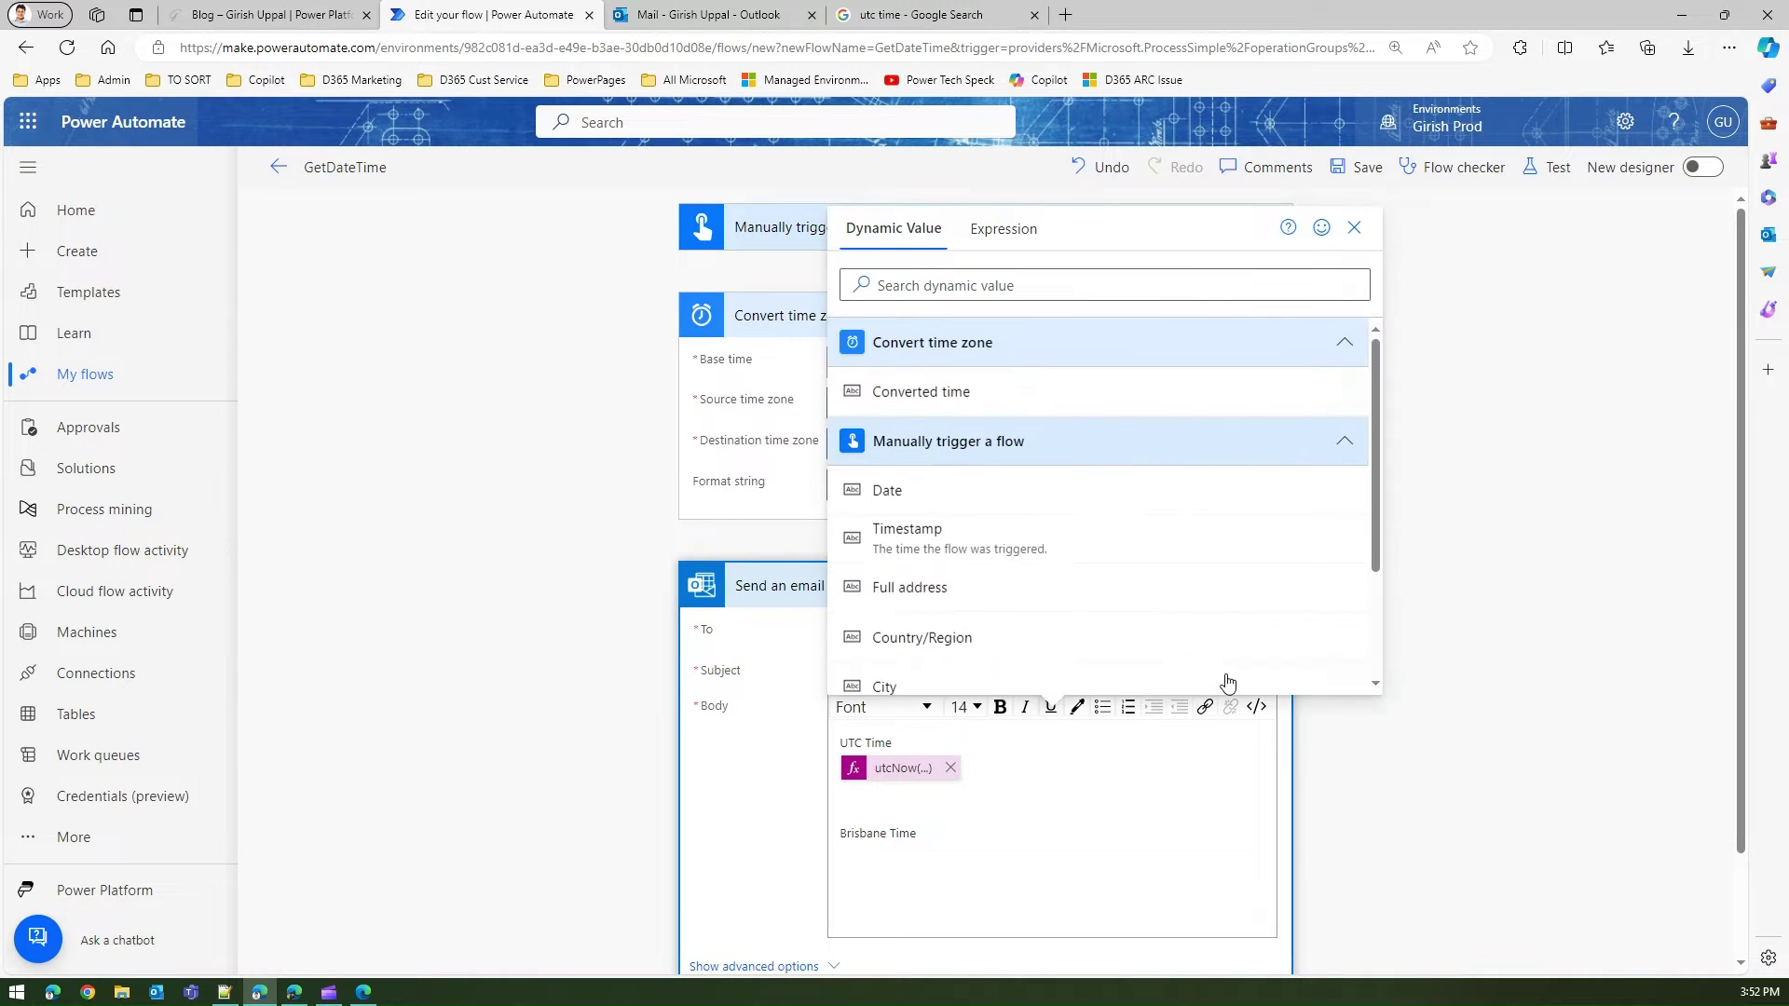
pyautogui.click(936, 386)
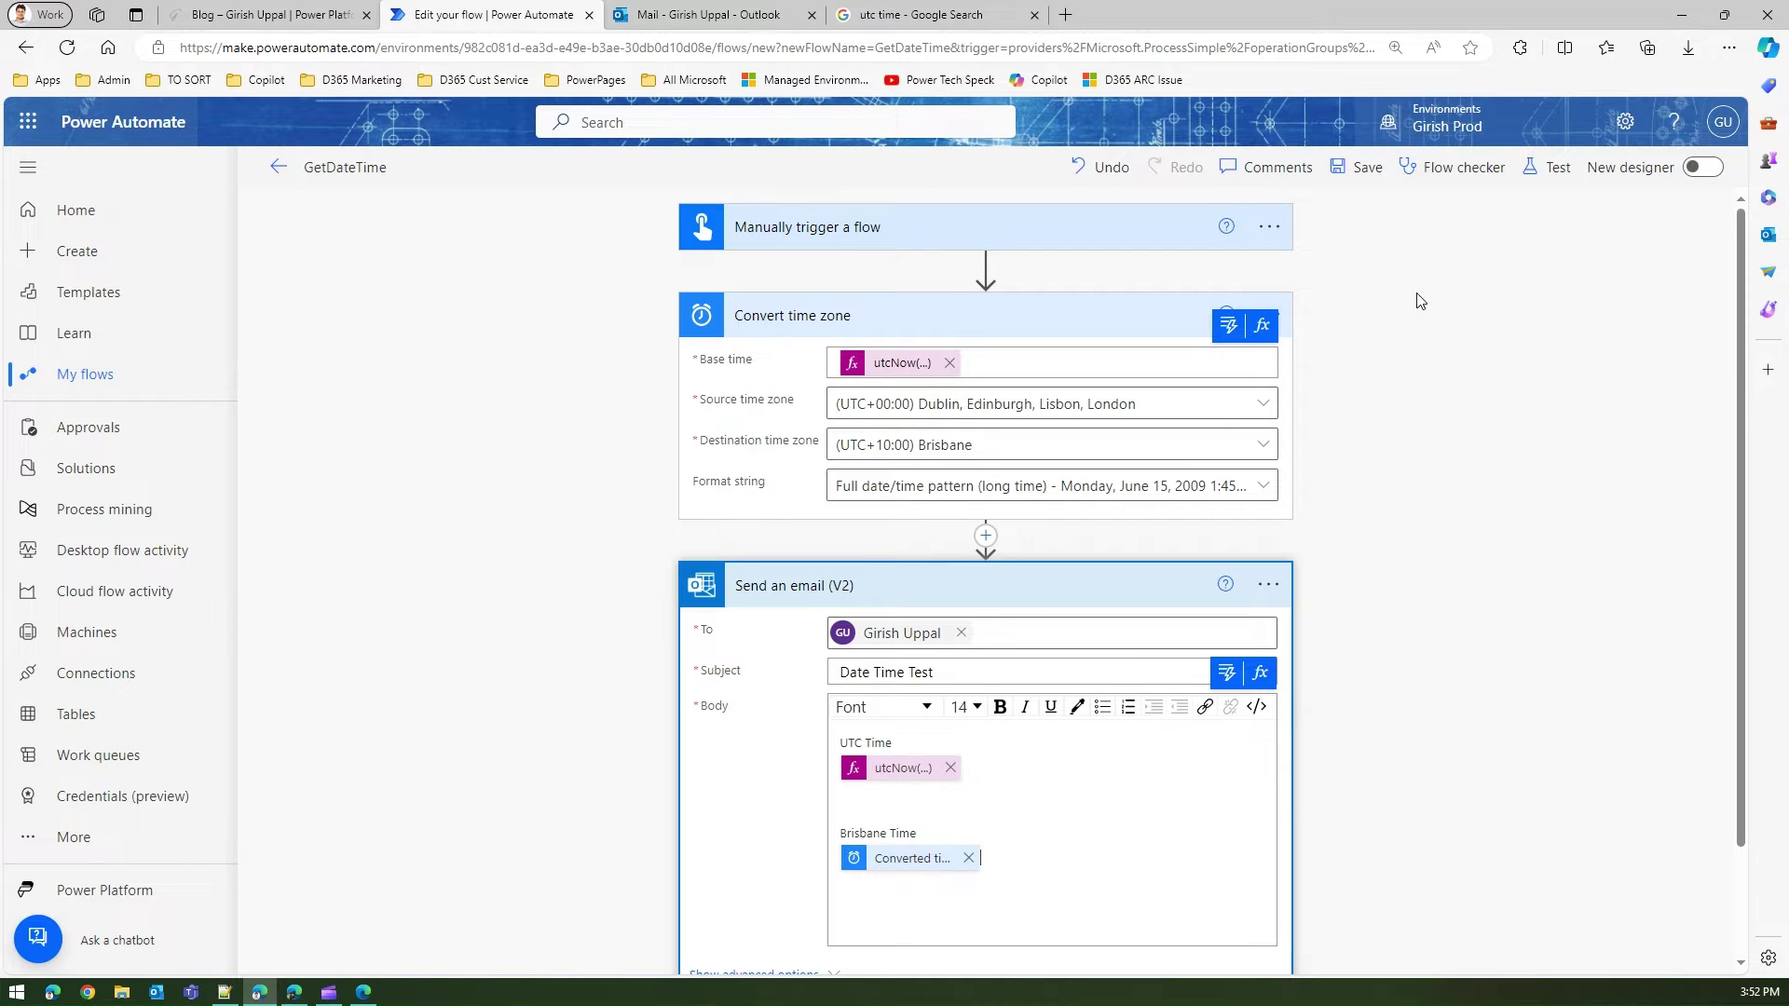
pyautogui.click(1362, 168)
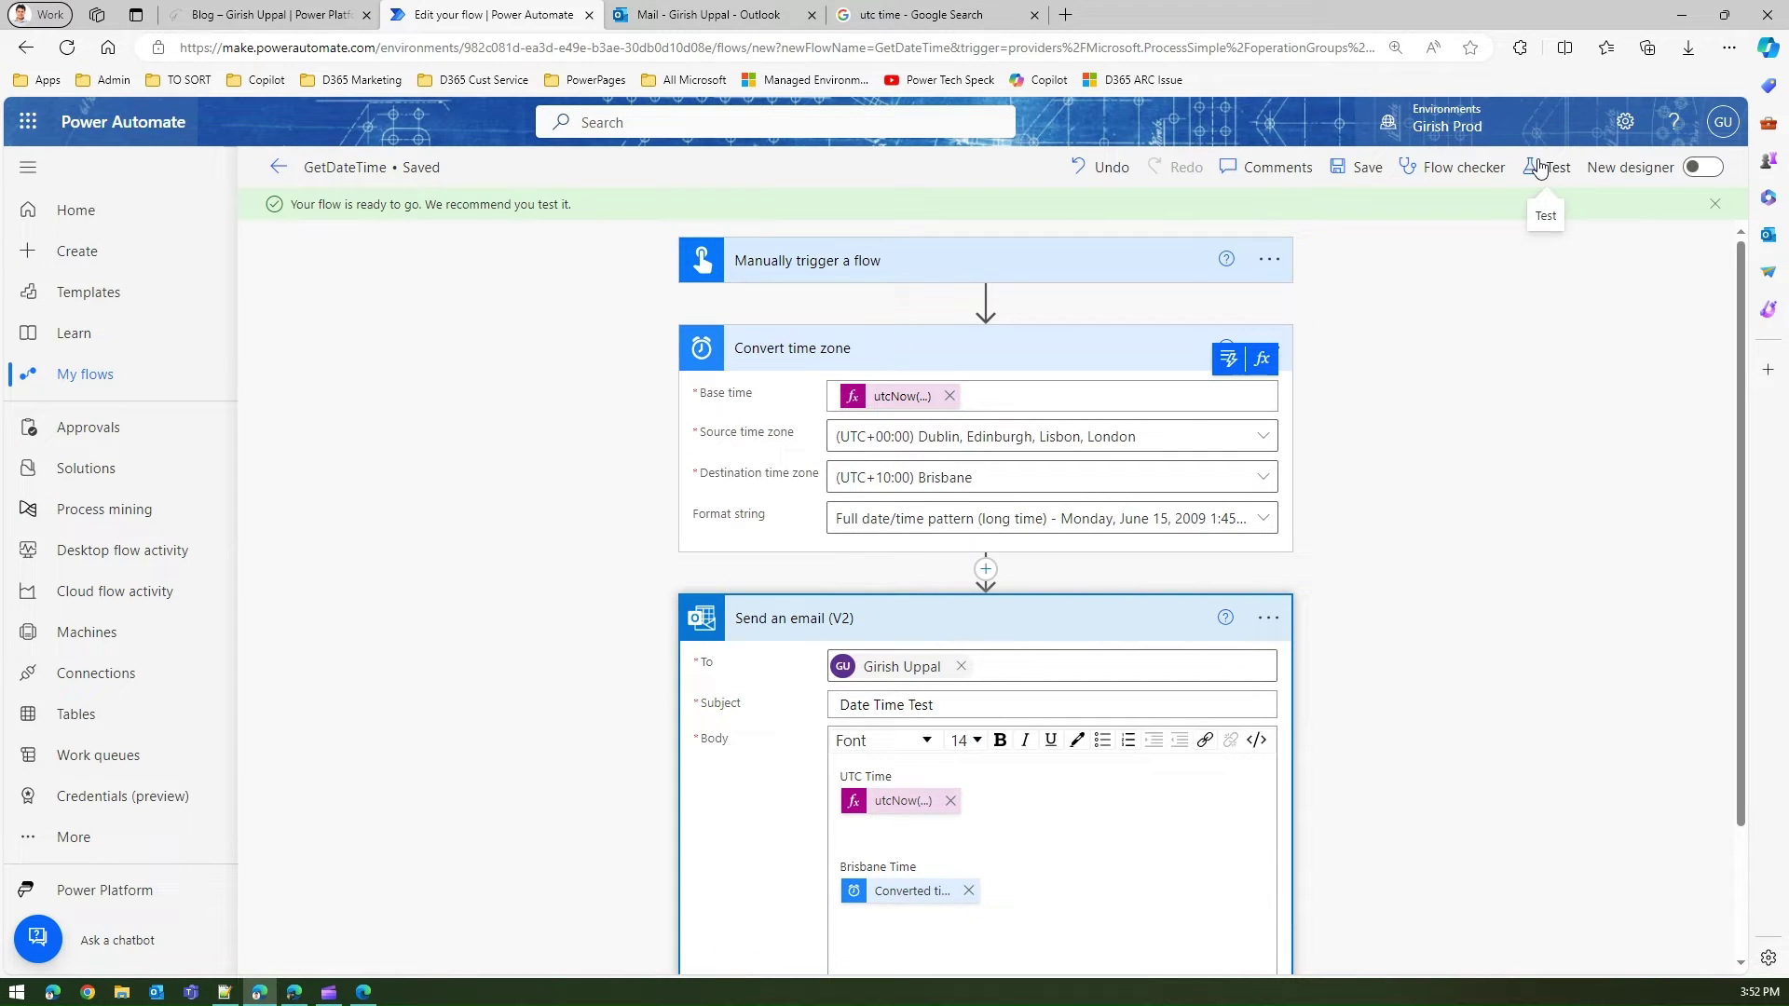
# Run a manual test of the GetDateTime flow, then switch to Outlook.
pyautogui.click(1540, 169)
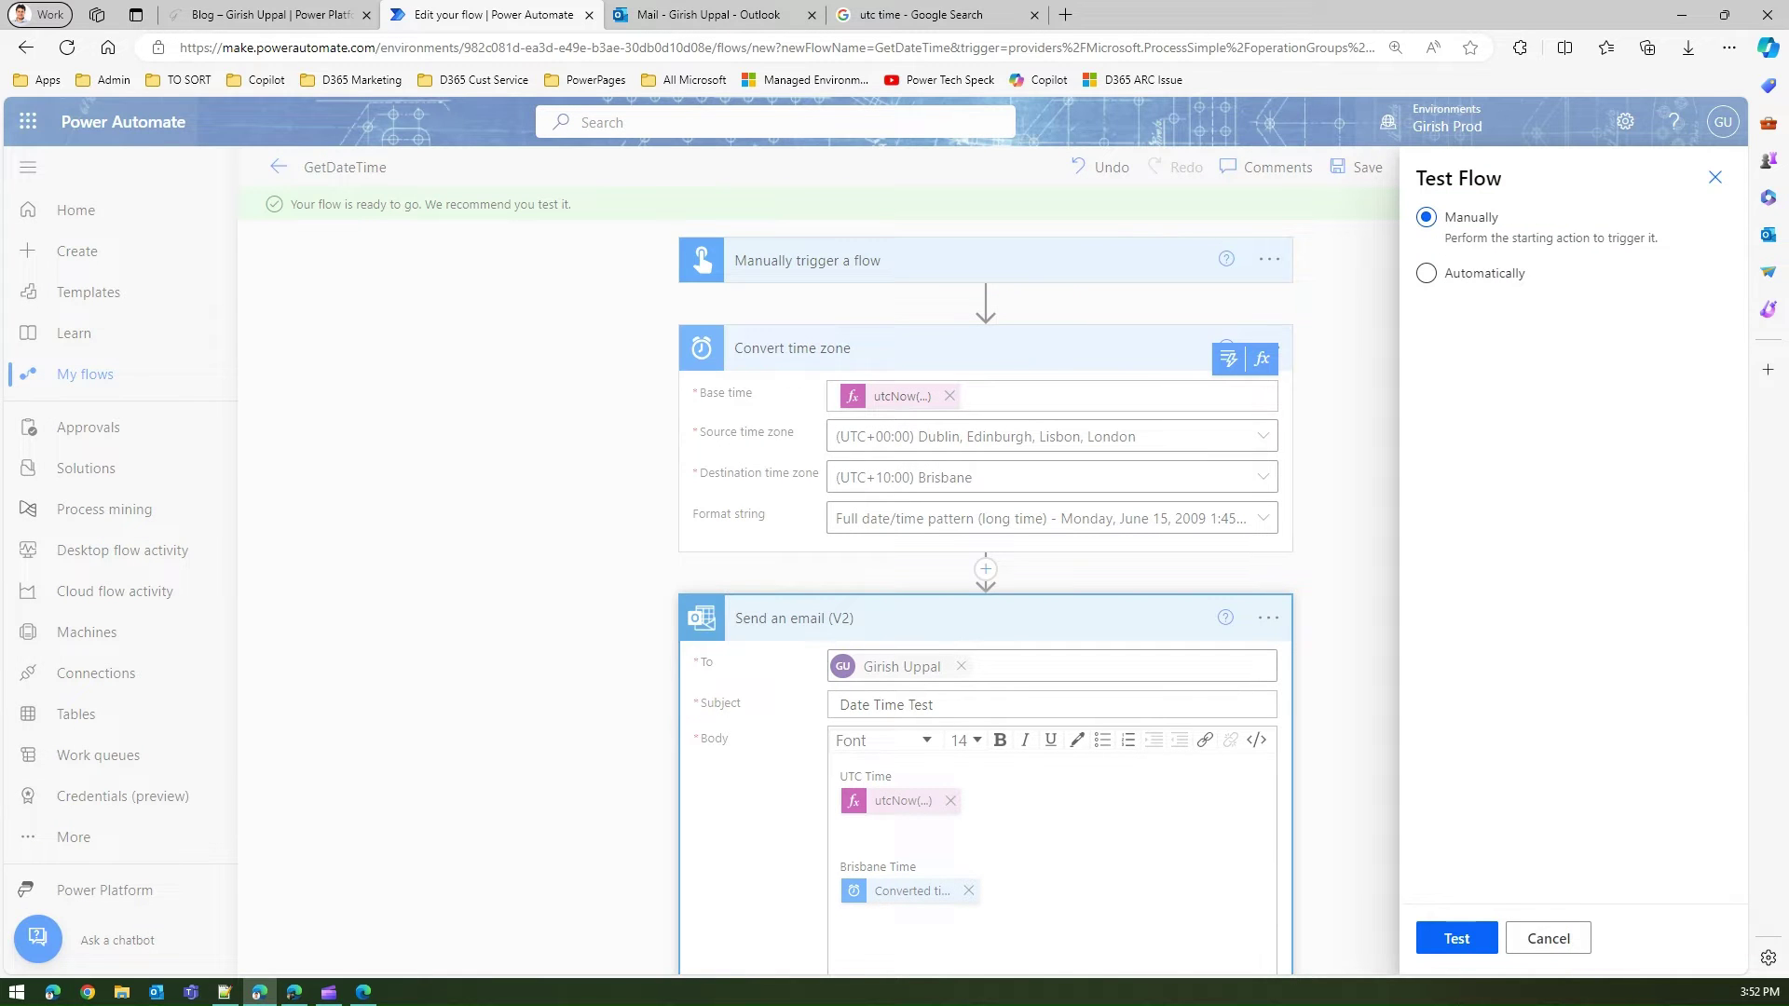
pyautogui.click(1456, 953)
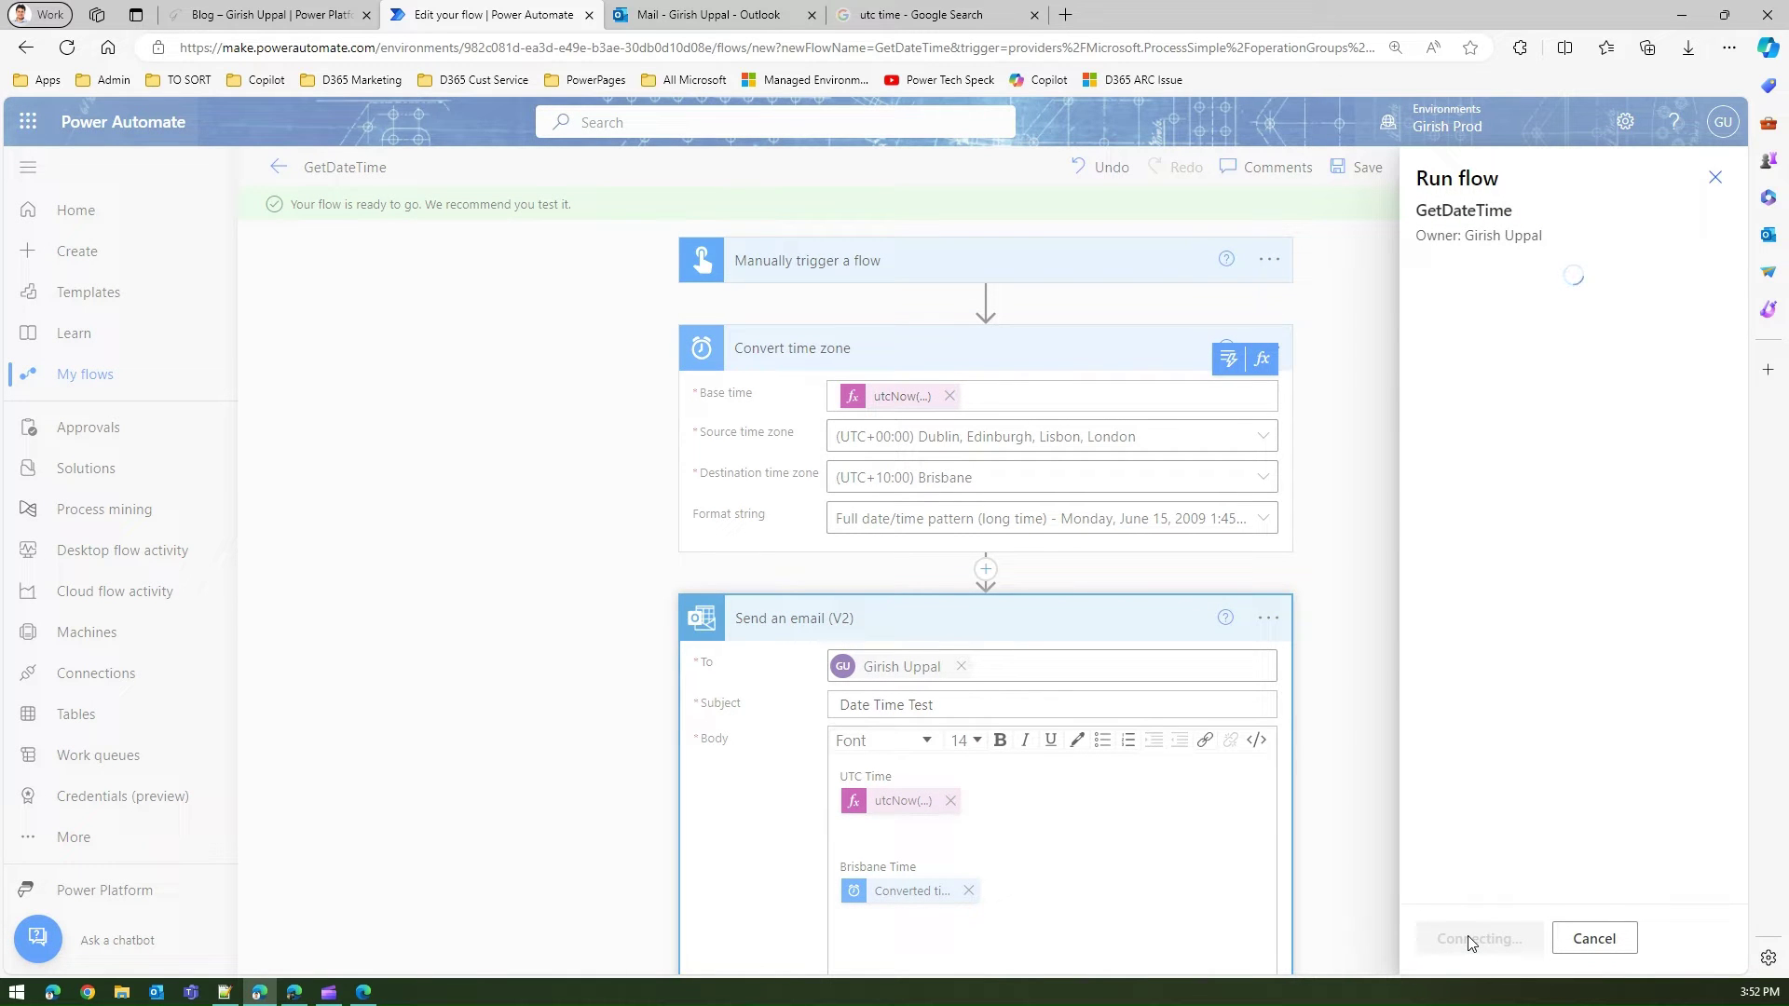
pyautogui.click(1468, 938)
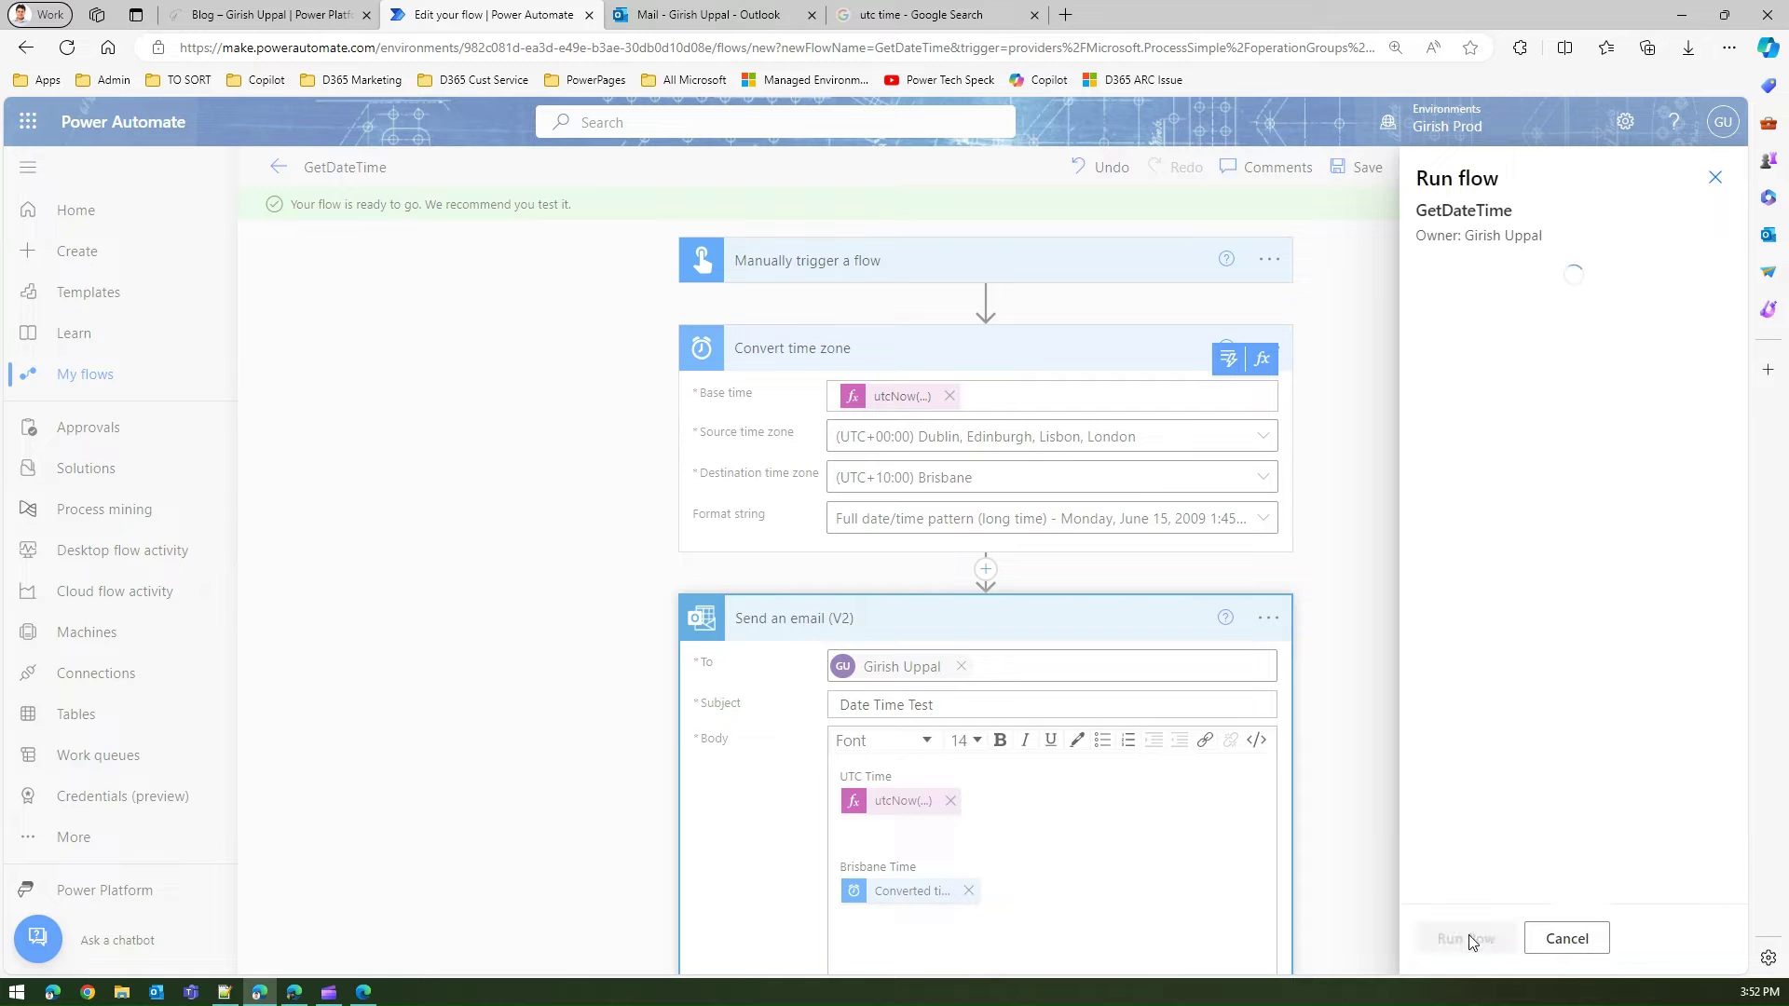
pyautogui.click(712, 15)
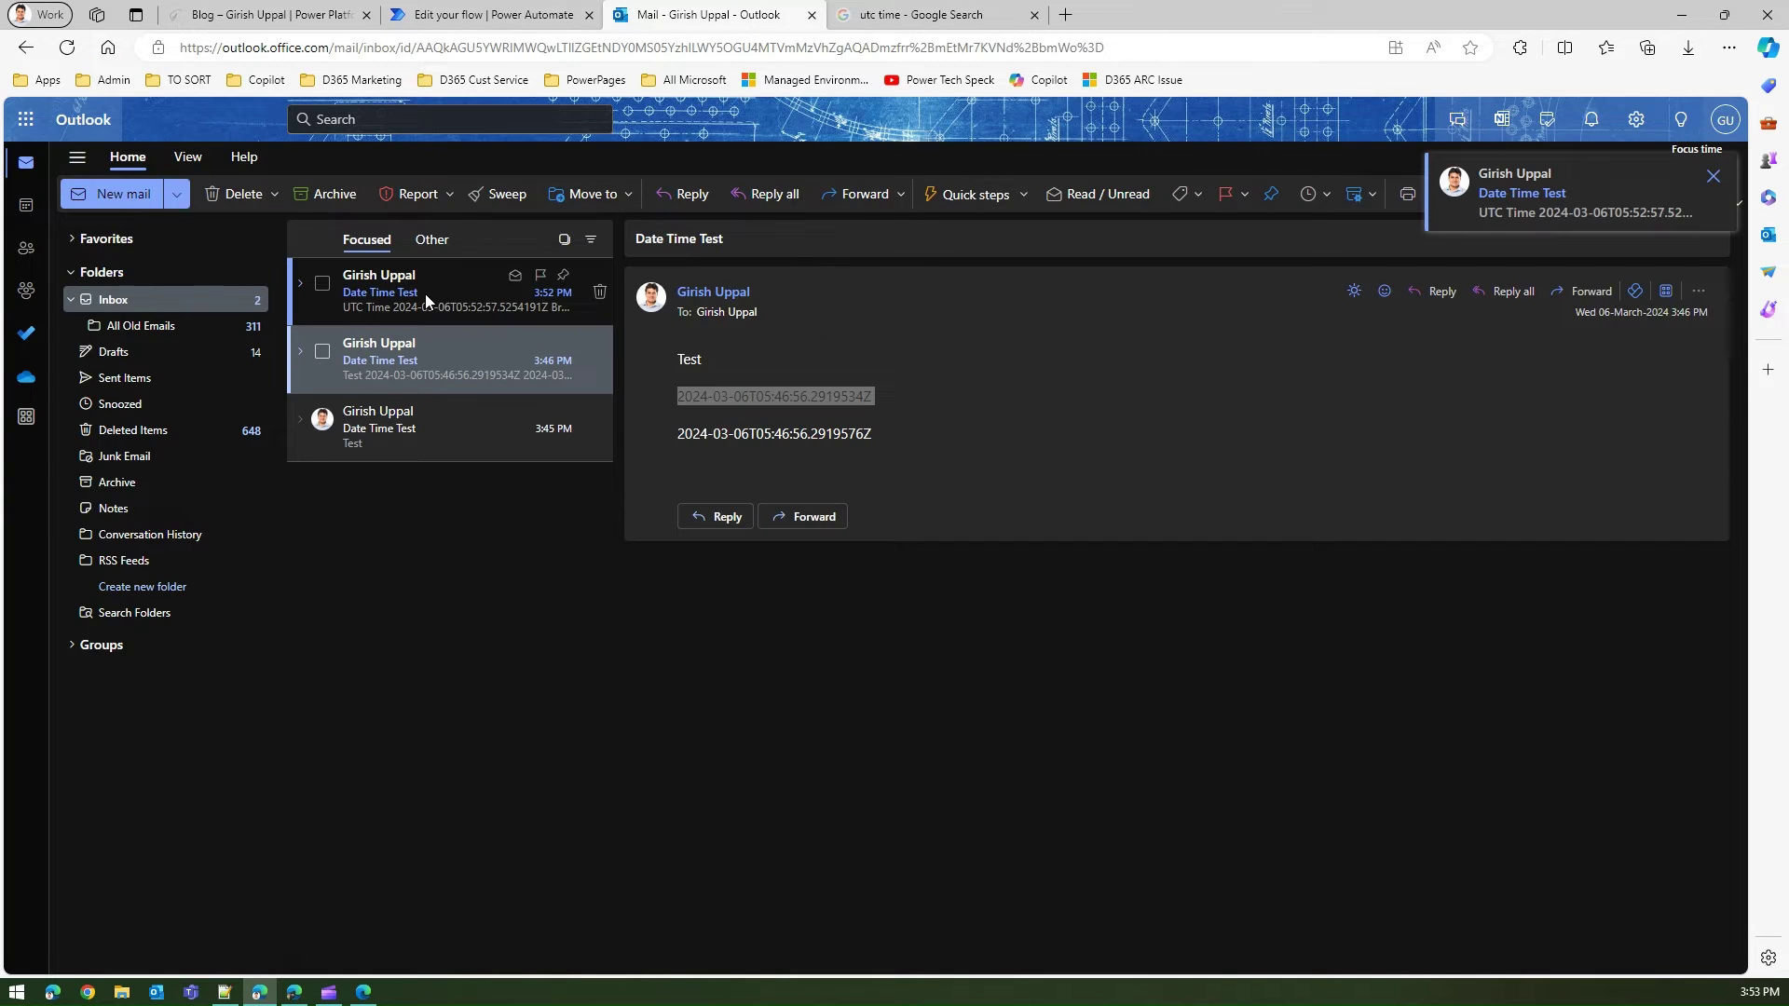
# Open the newest Date Time Test email and check UTC 2024-03-06T05:52:57.5254191Z and Brisbane 3:52:57 PM.
pyautogui.click(425, 293)
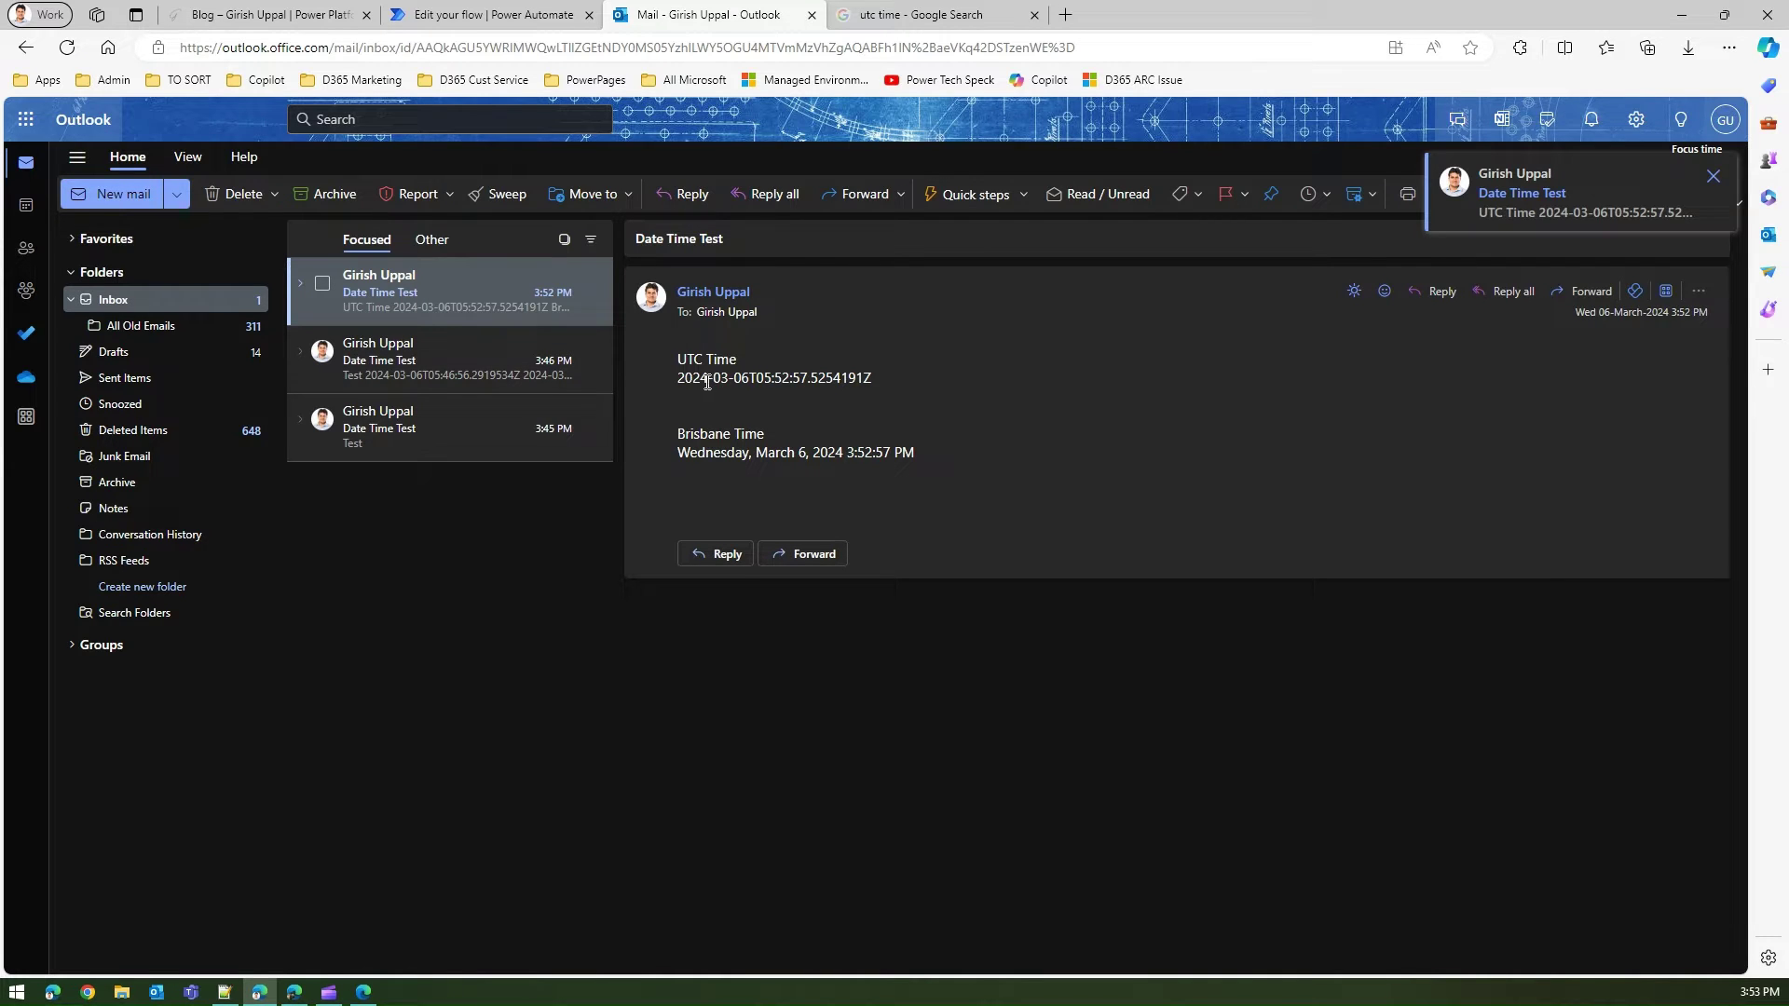
pyautogui.moveTo(683, 378); pyautogui.dragTo(792, 384)
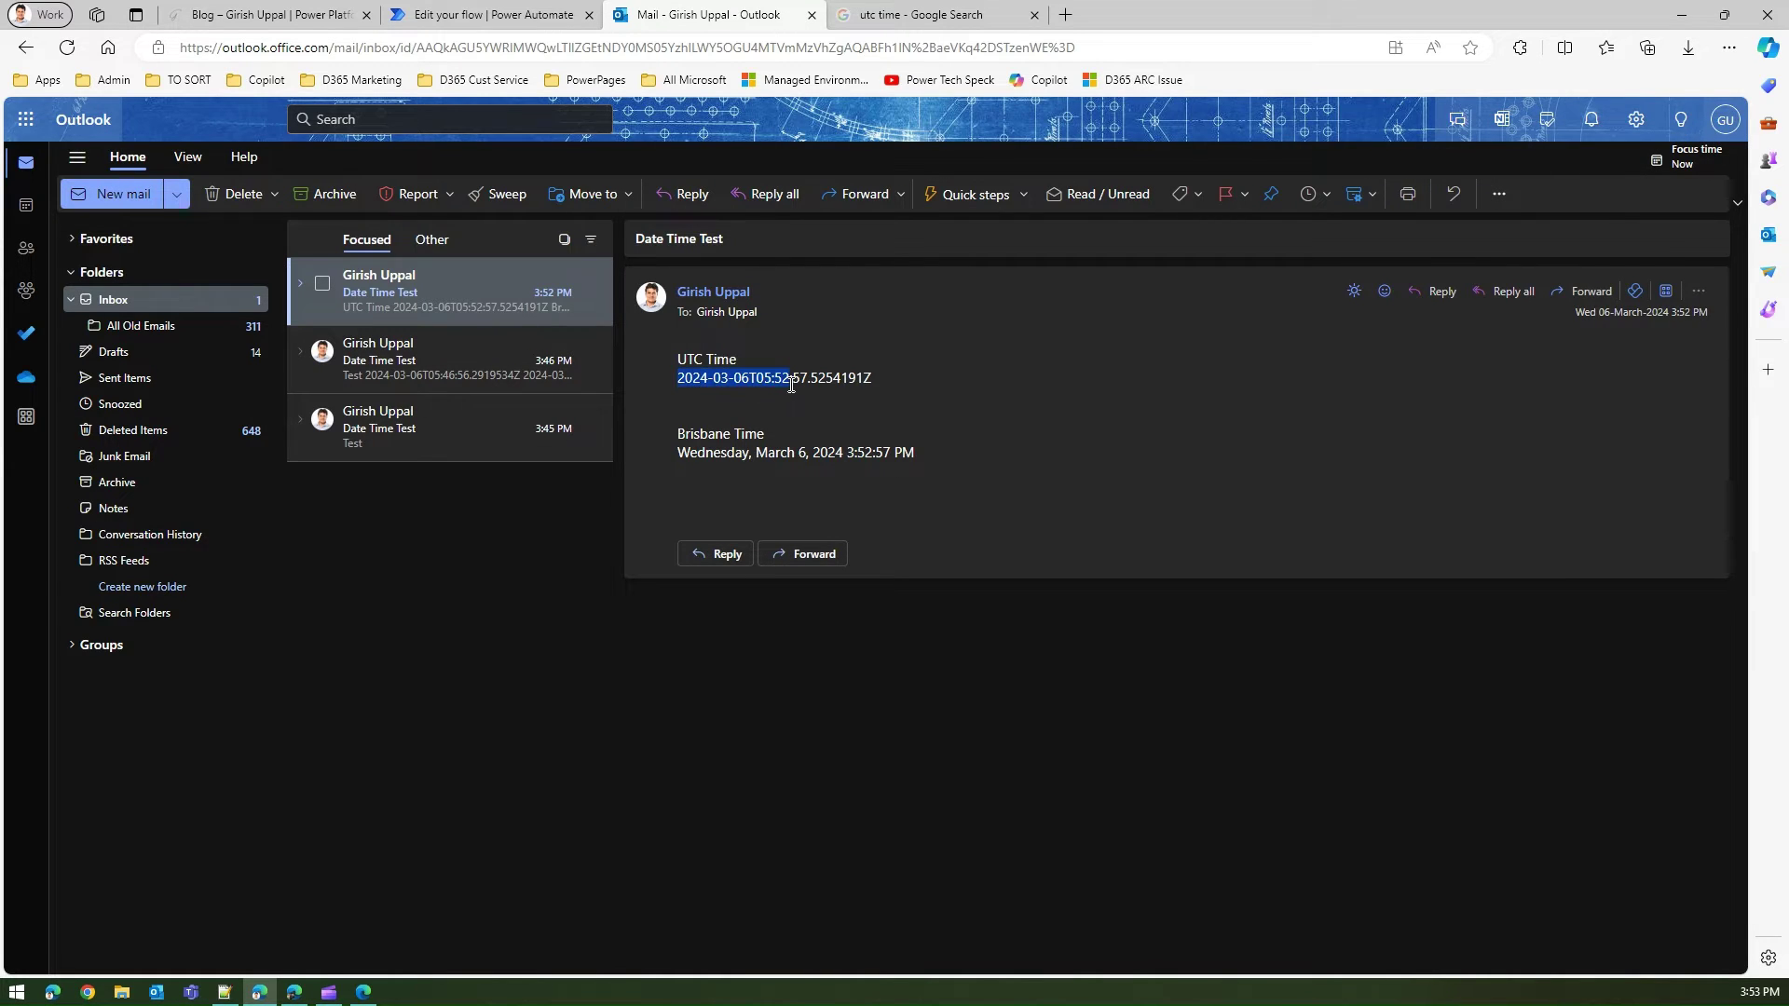
pyautogui.click(726, 432)
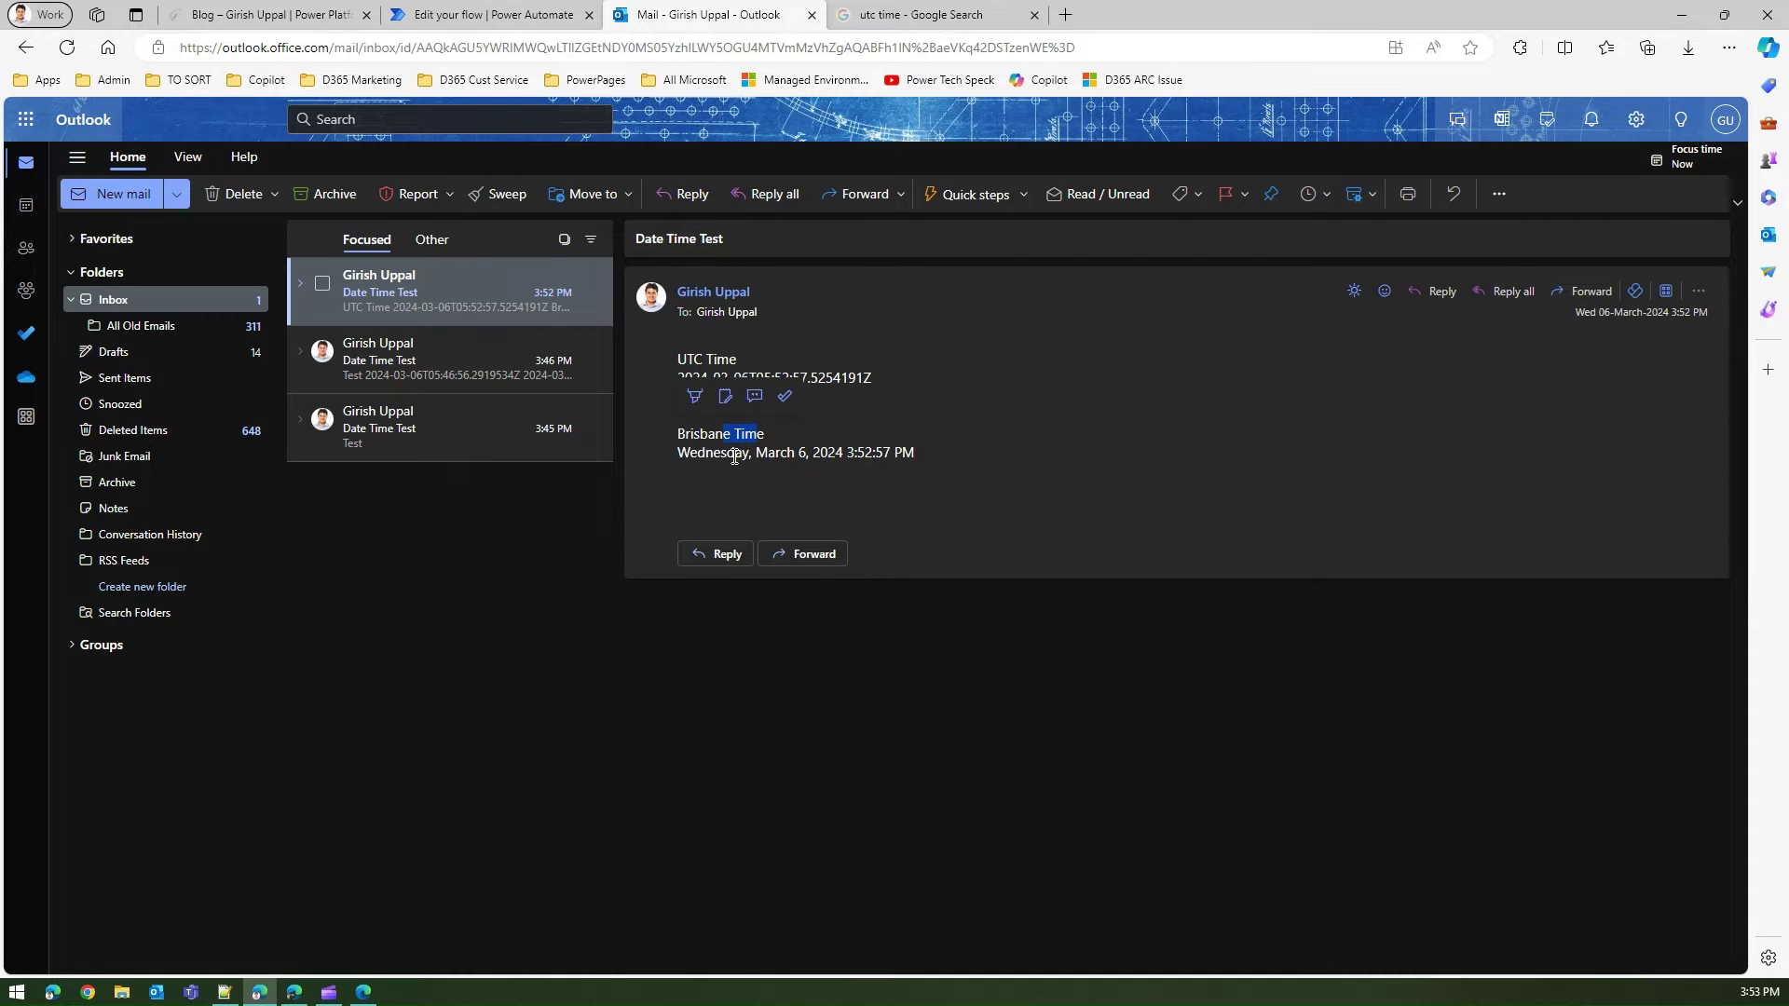
pyautogui.moveTo(706, 453); pyautogui.dragTo(915, 452)
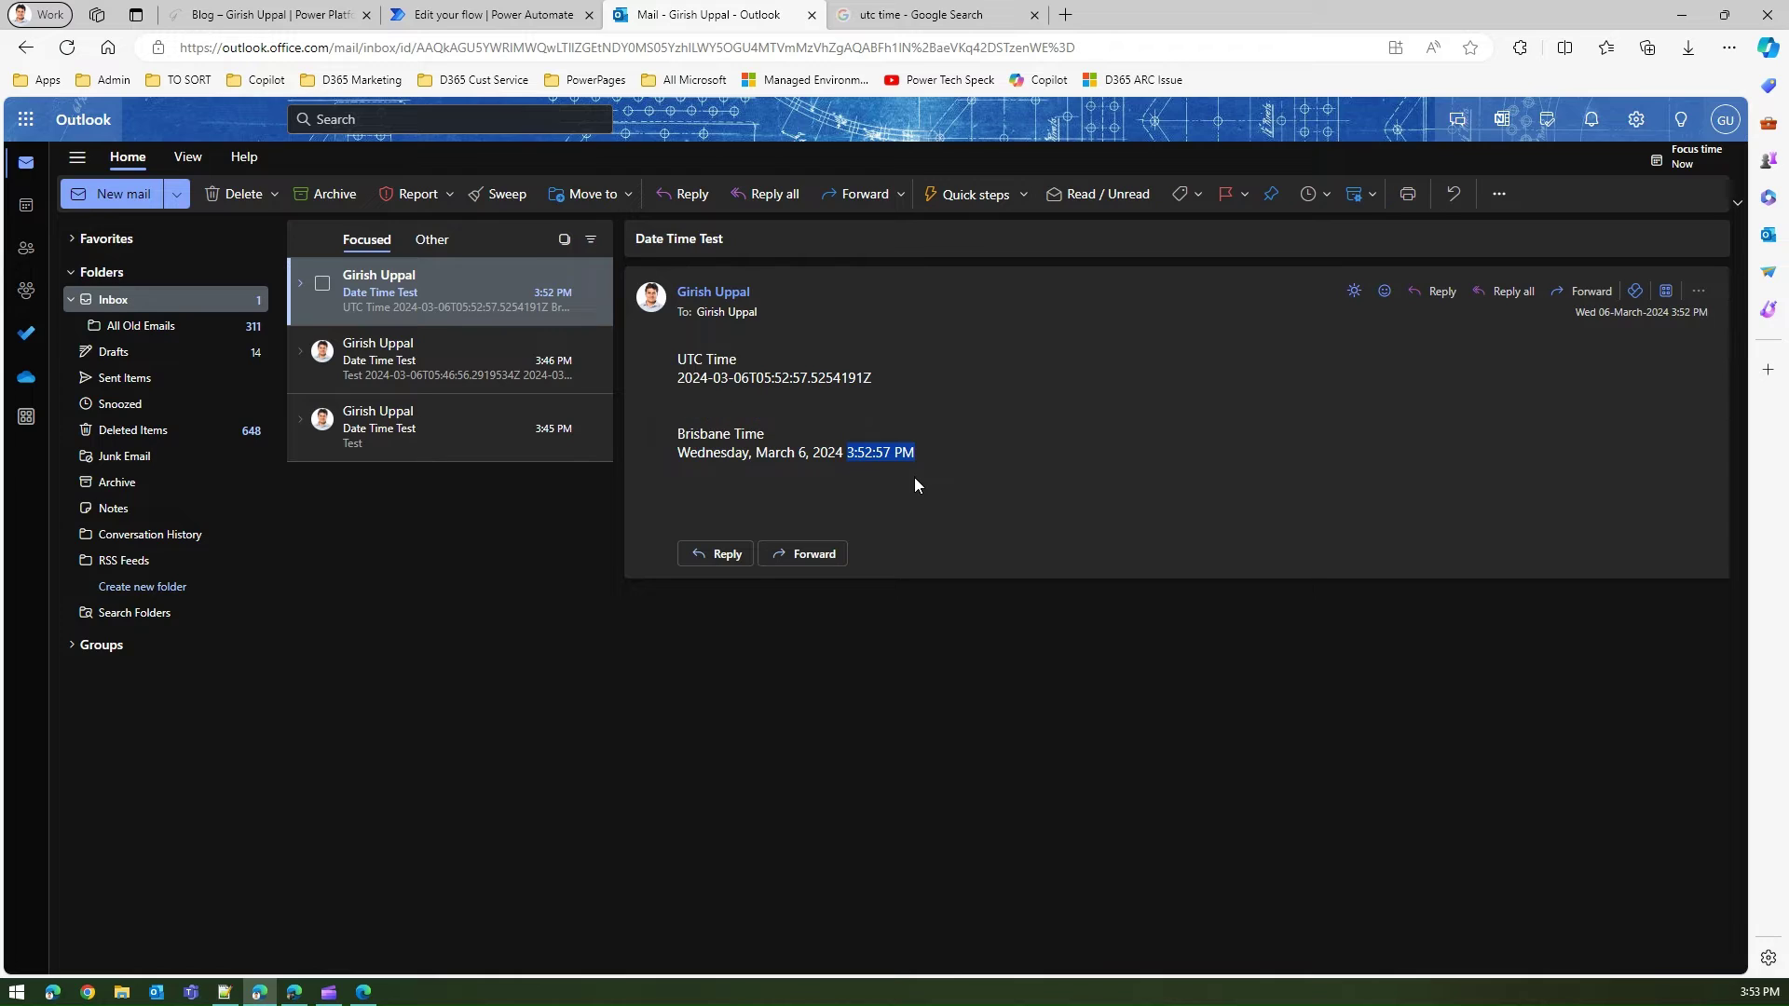
pyautogui.click(914, 477)
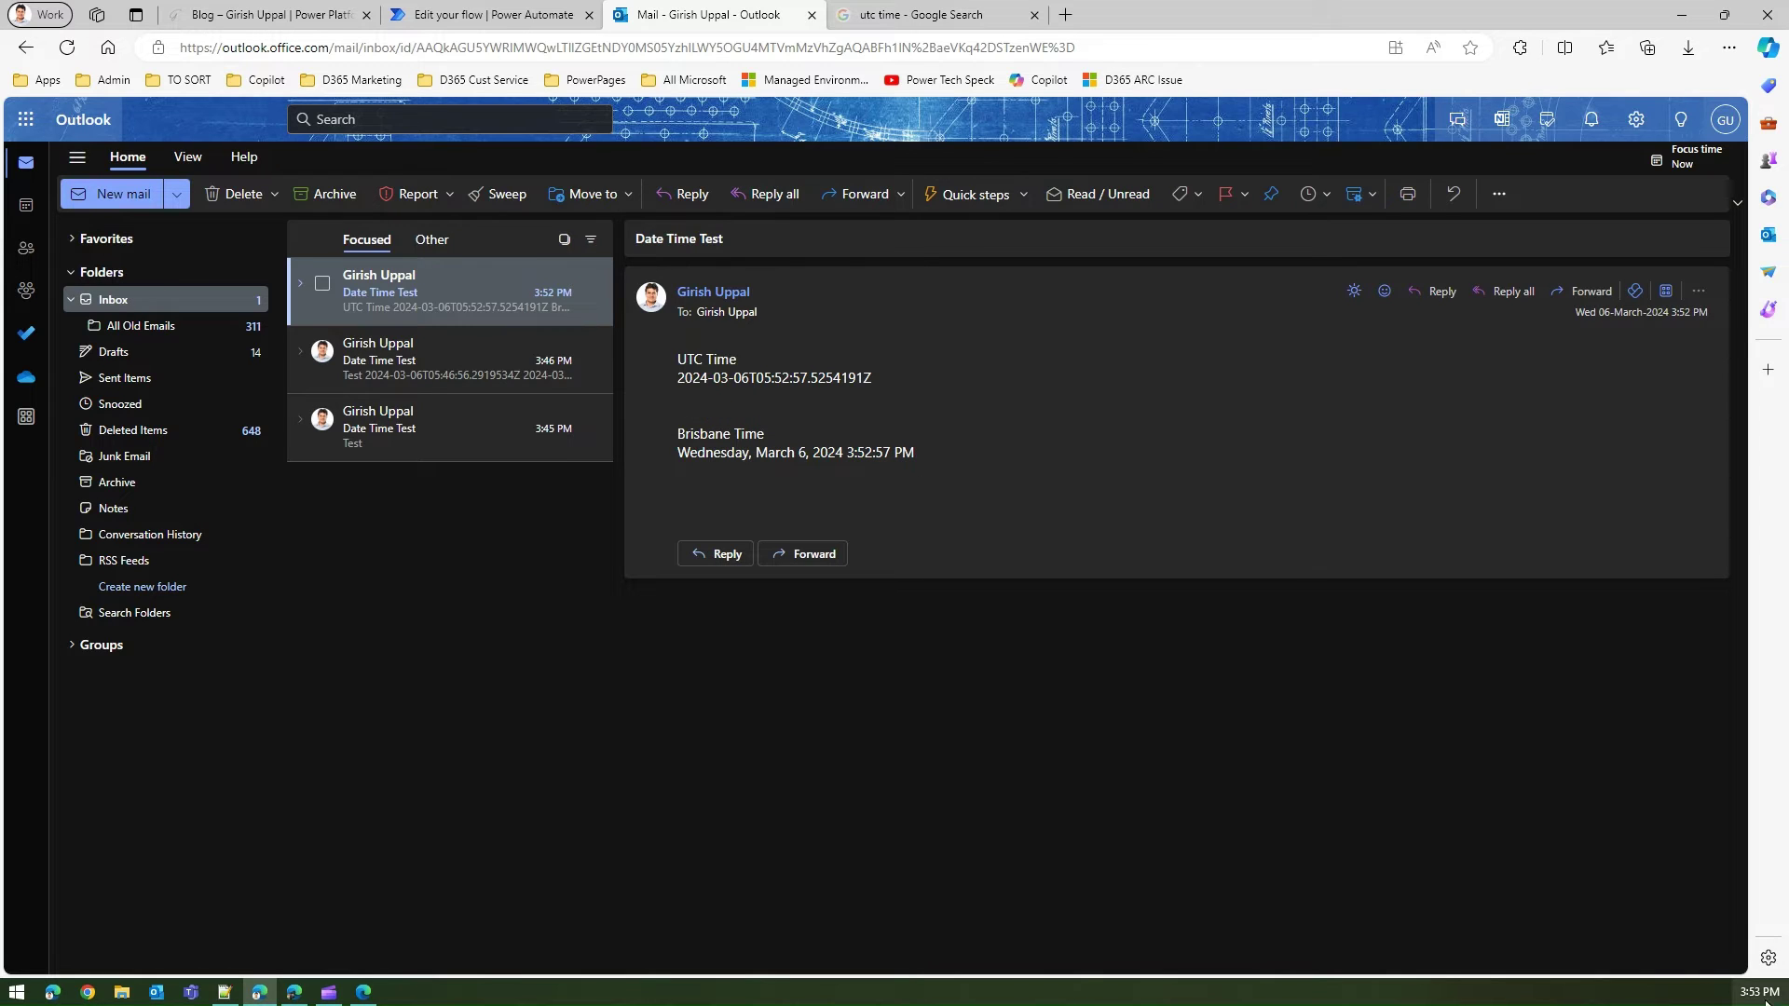
pyautogui.moveTo(1759, 998)
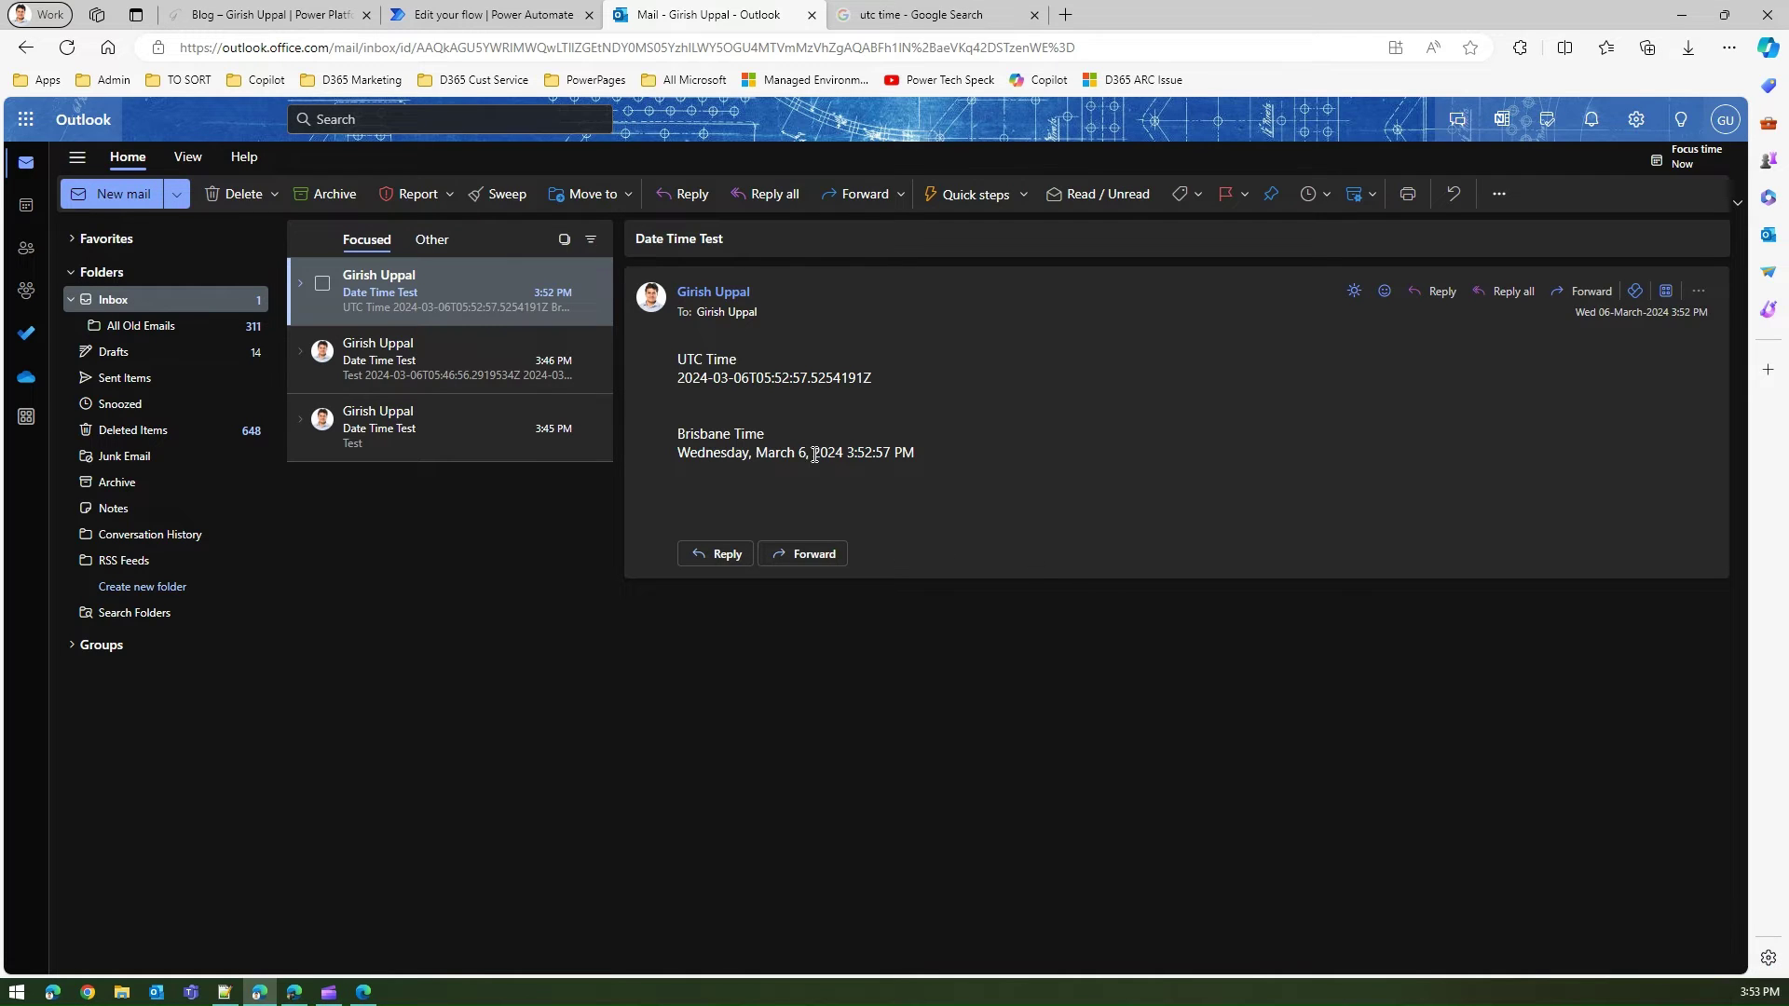
# Dismiss the successful run panel in Power Automate and reopen the flow for editing.
pyautogui.click(461, 13)
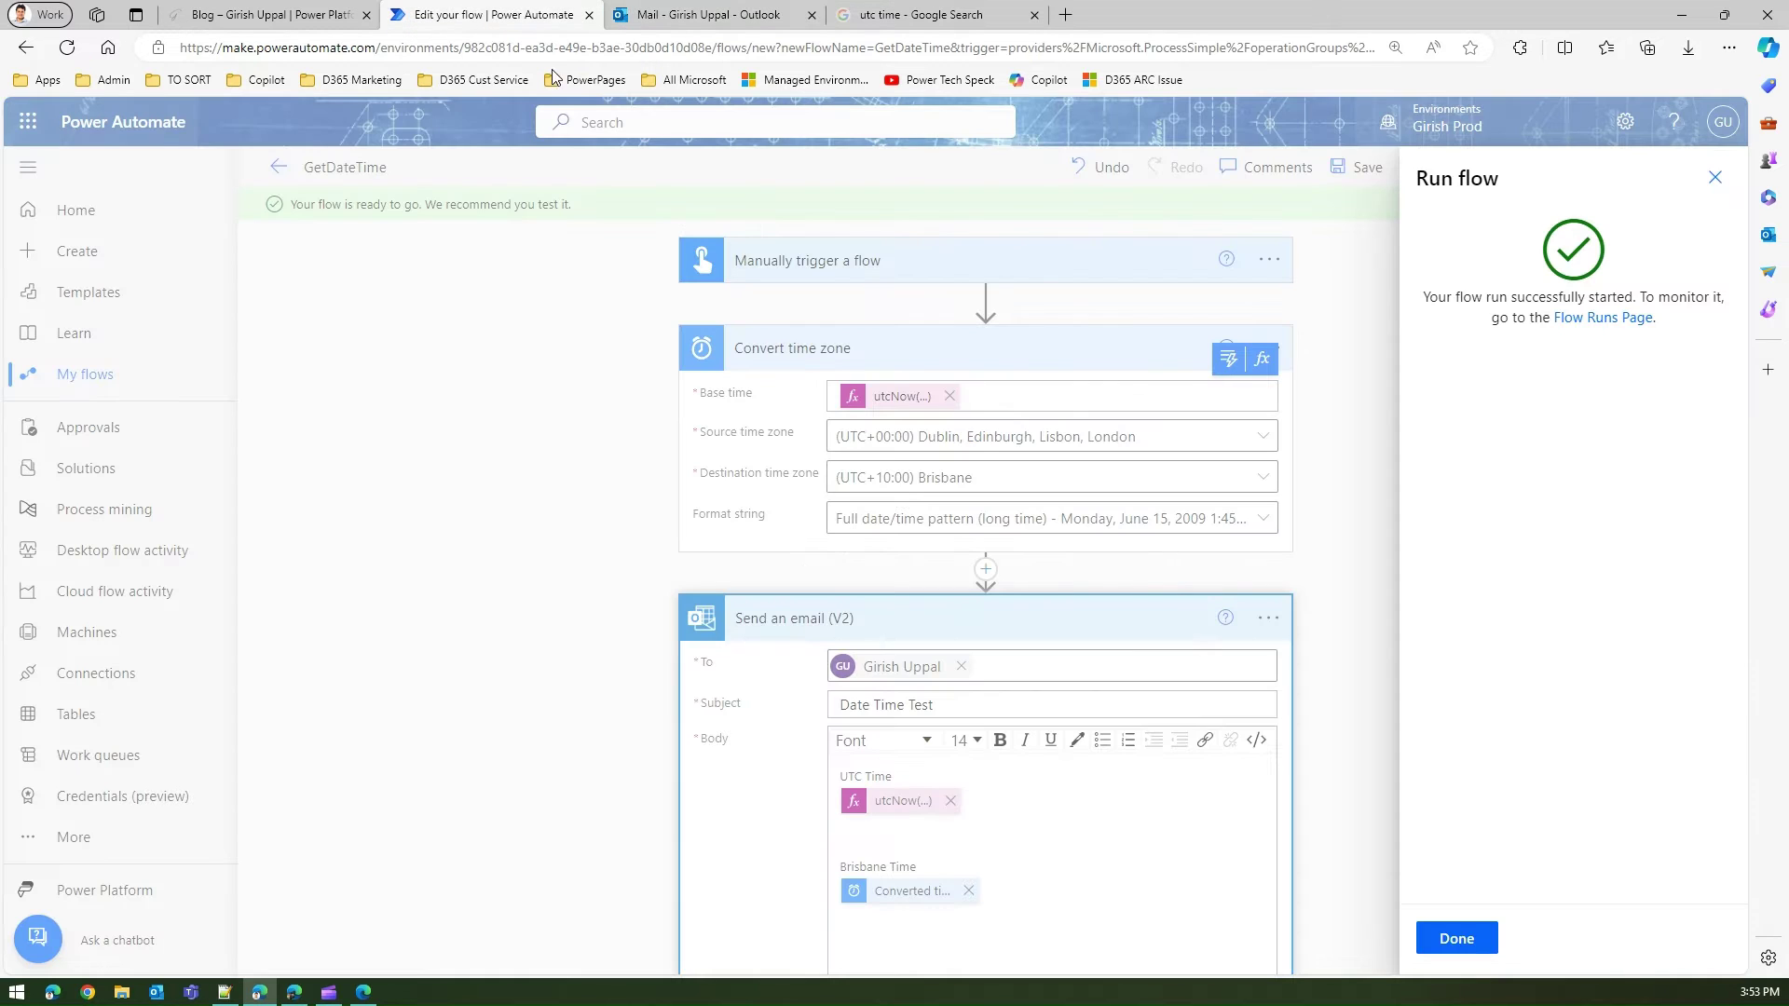
pyautogui.click(1456, 939)
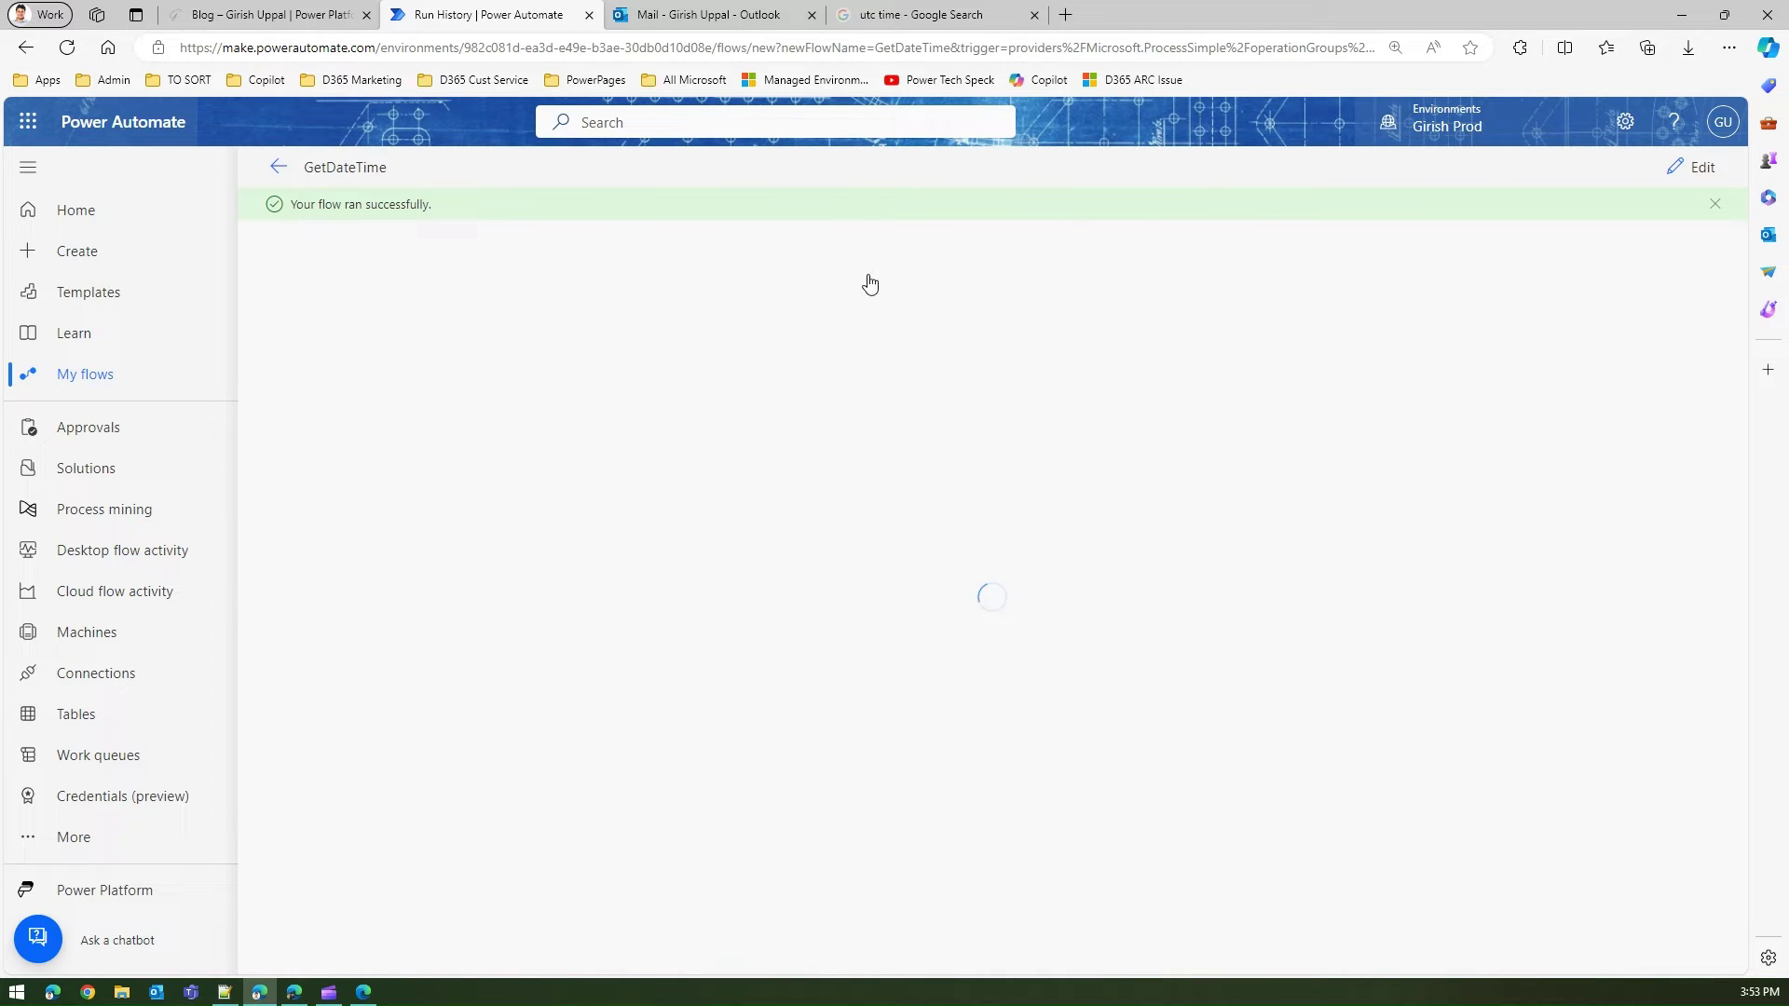
pyautogui.click(1706, 168)
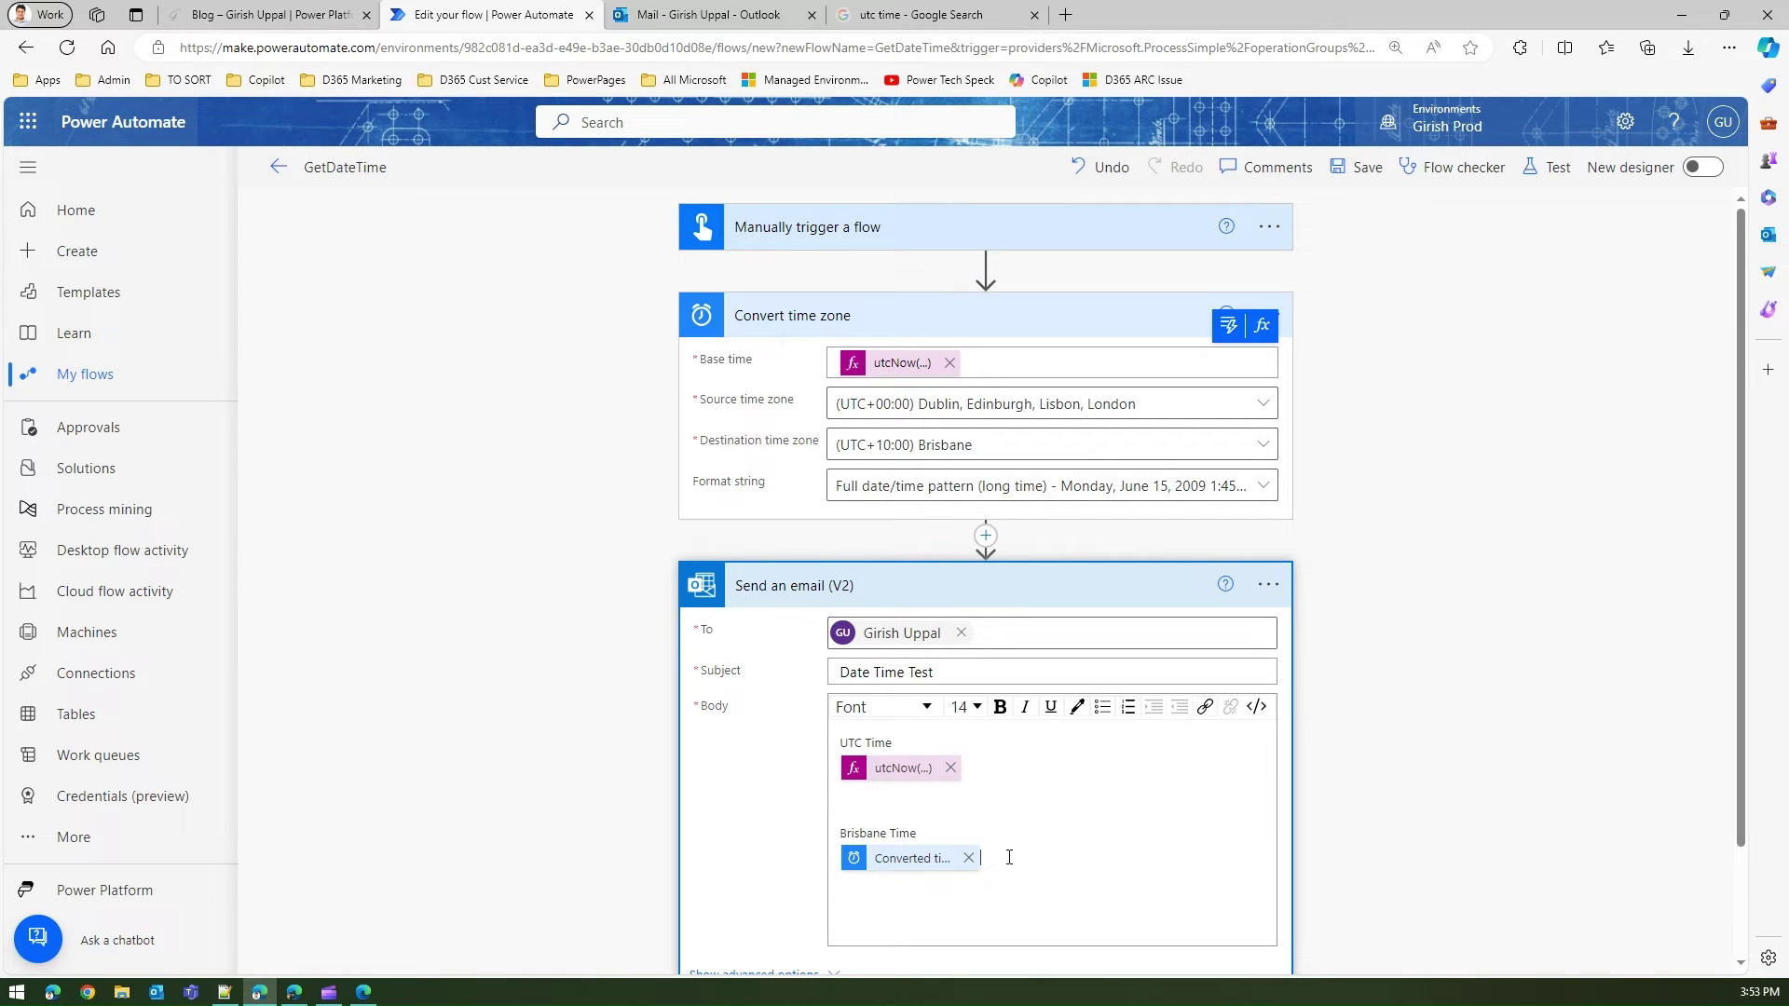
# Add a 'Pacific Standard Time (using Formula)' line below the Brisbane value and open the expression editor.
pyautogui.press('Return')
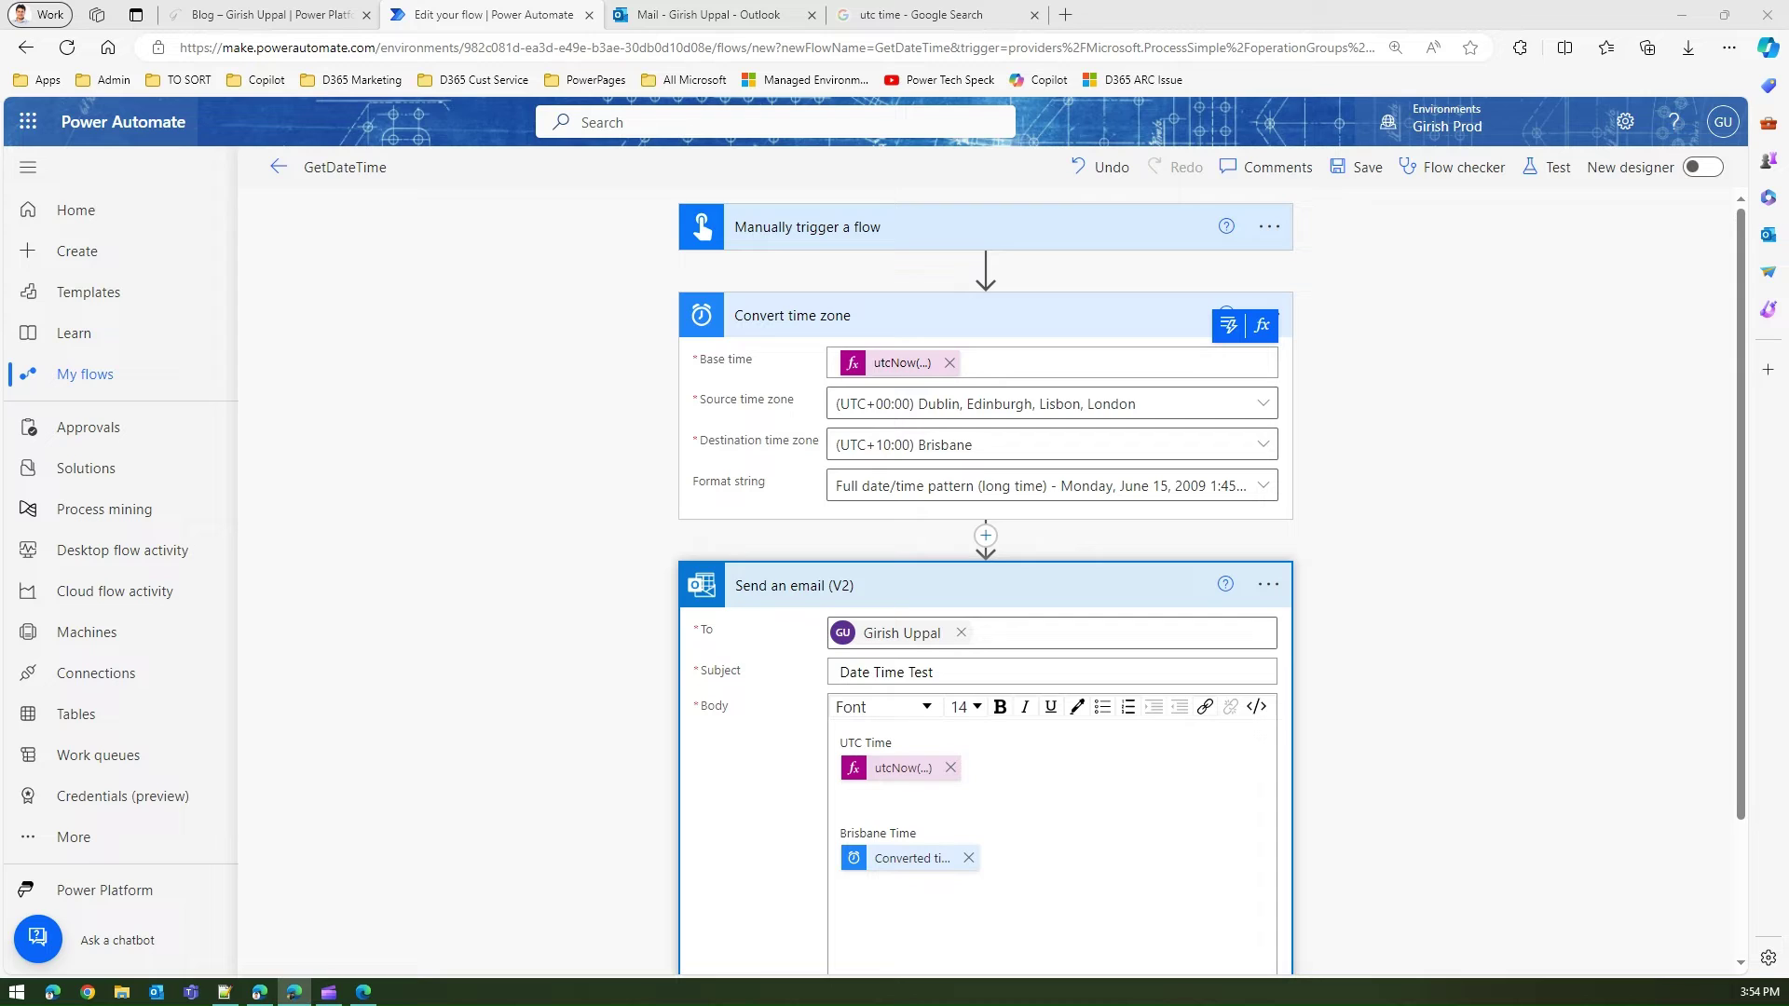
pyautogui.click(929, 902)
pyautogui.write('Pac')
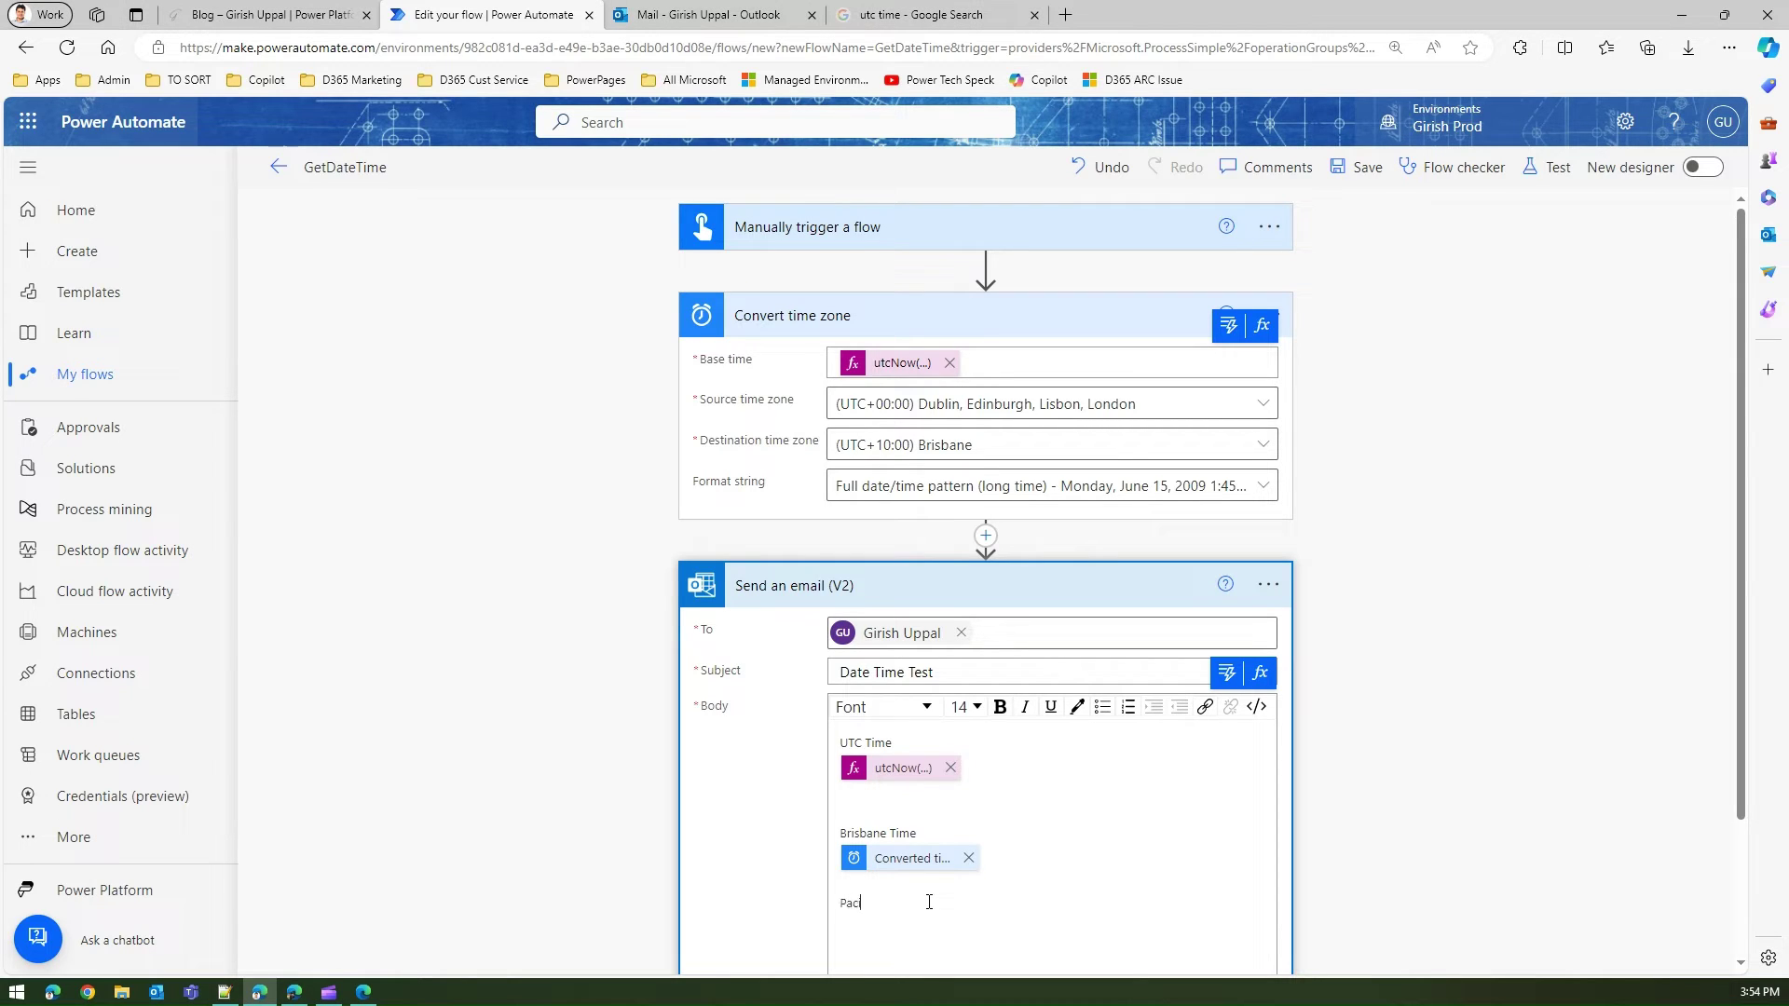
pyautogui.write('ific Standard Time')
pyautogui.press('Return')
pyautogui.press('BackSpace')
pyautogui.write('(using Formula)')
pyautogui.click(1262, 675)
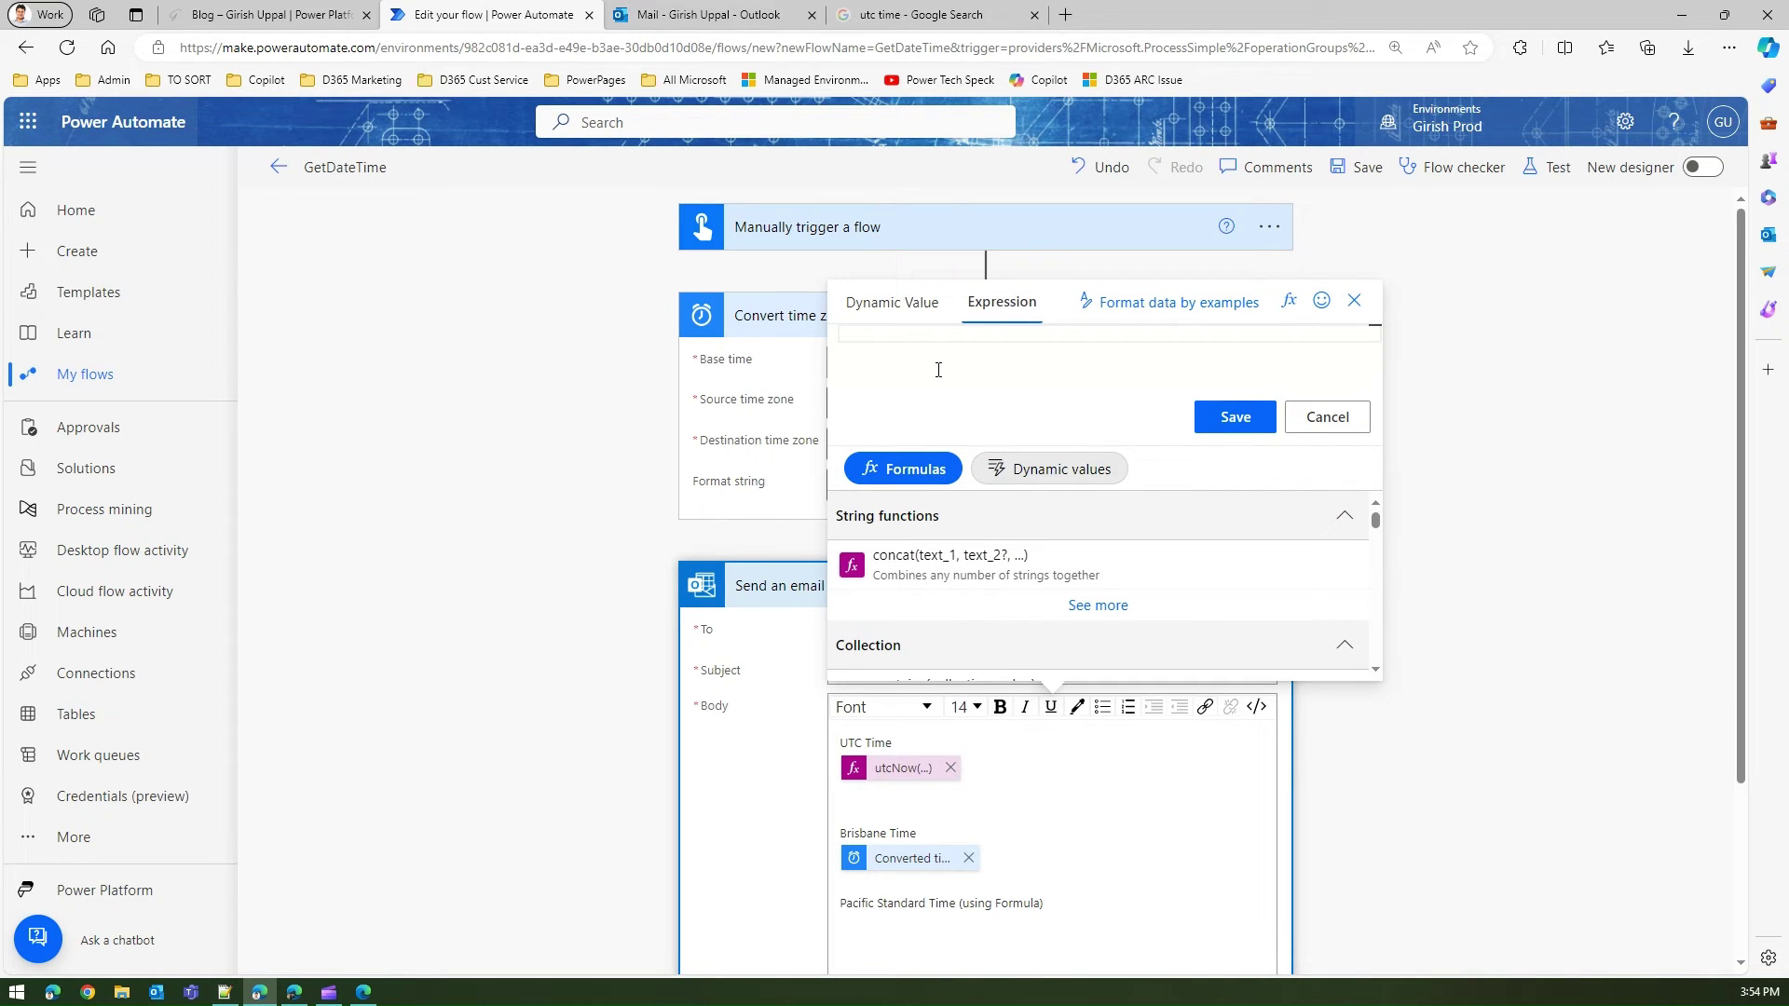
# Enter the expression ConvertFromUtc(utcNow(),'Pacific Standard Time','f').
pyautogui.click(886, 336)
pyautogui.write('ConvertFr')
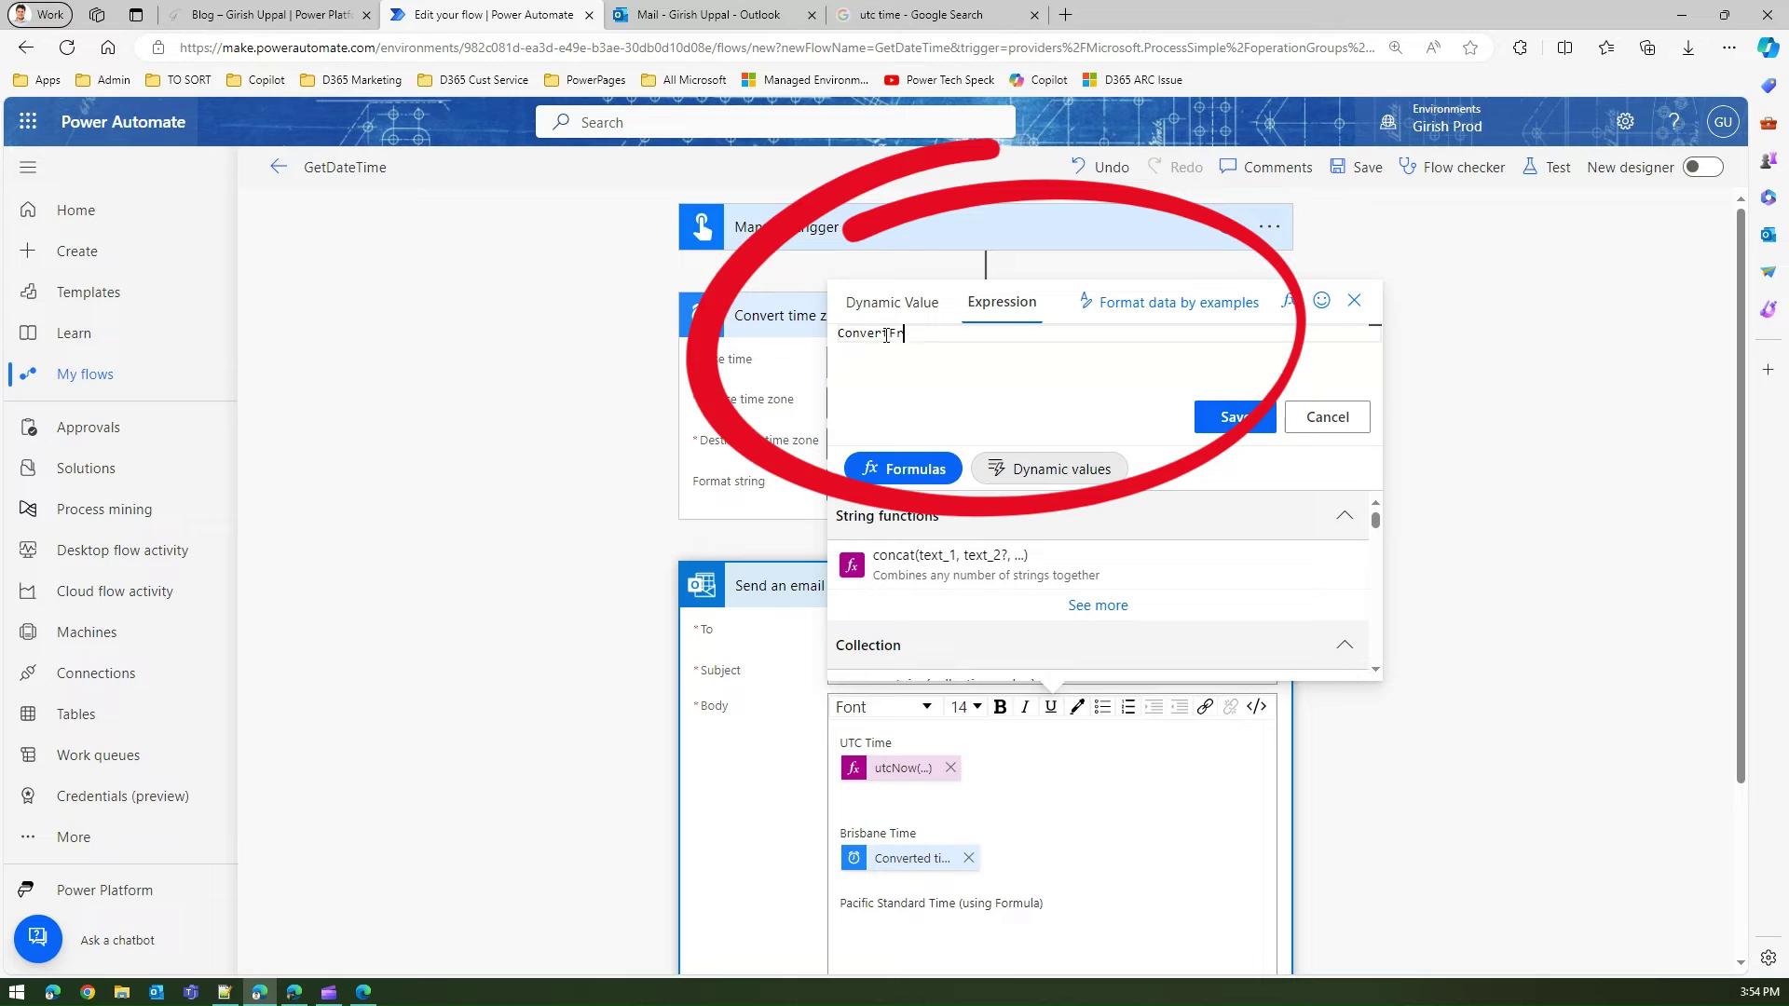
pyautogui.write('omUtc(utc')
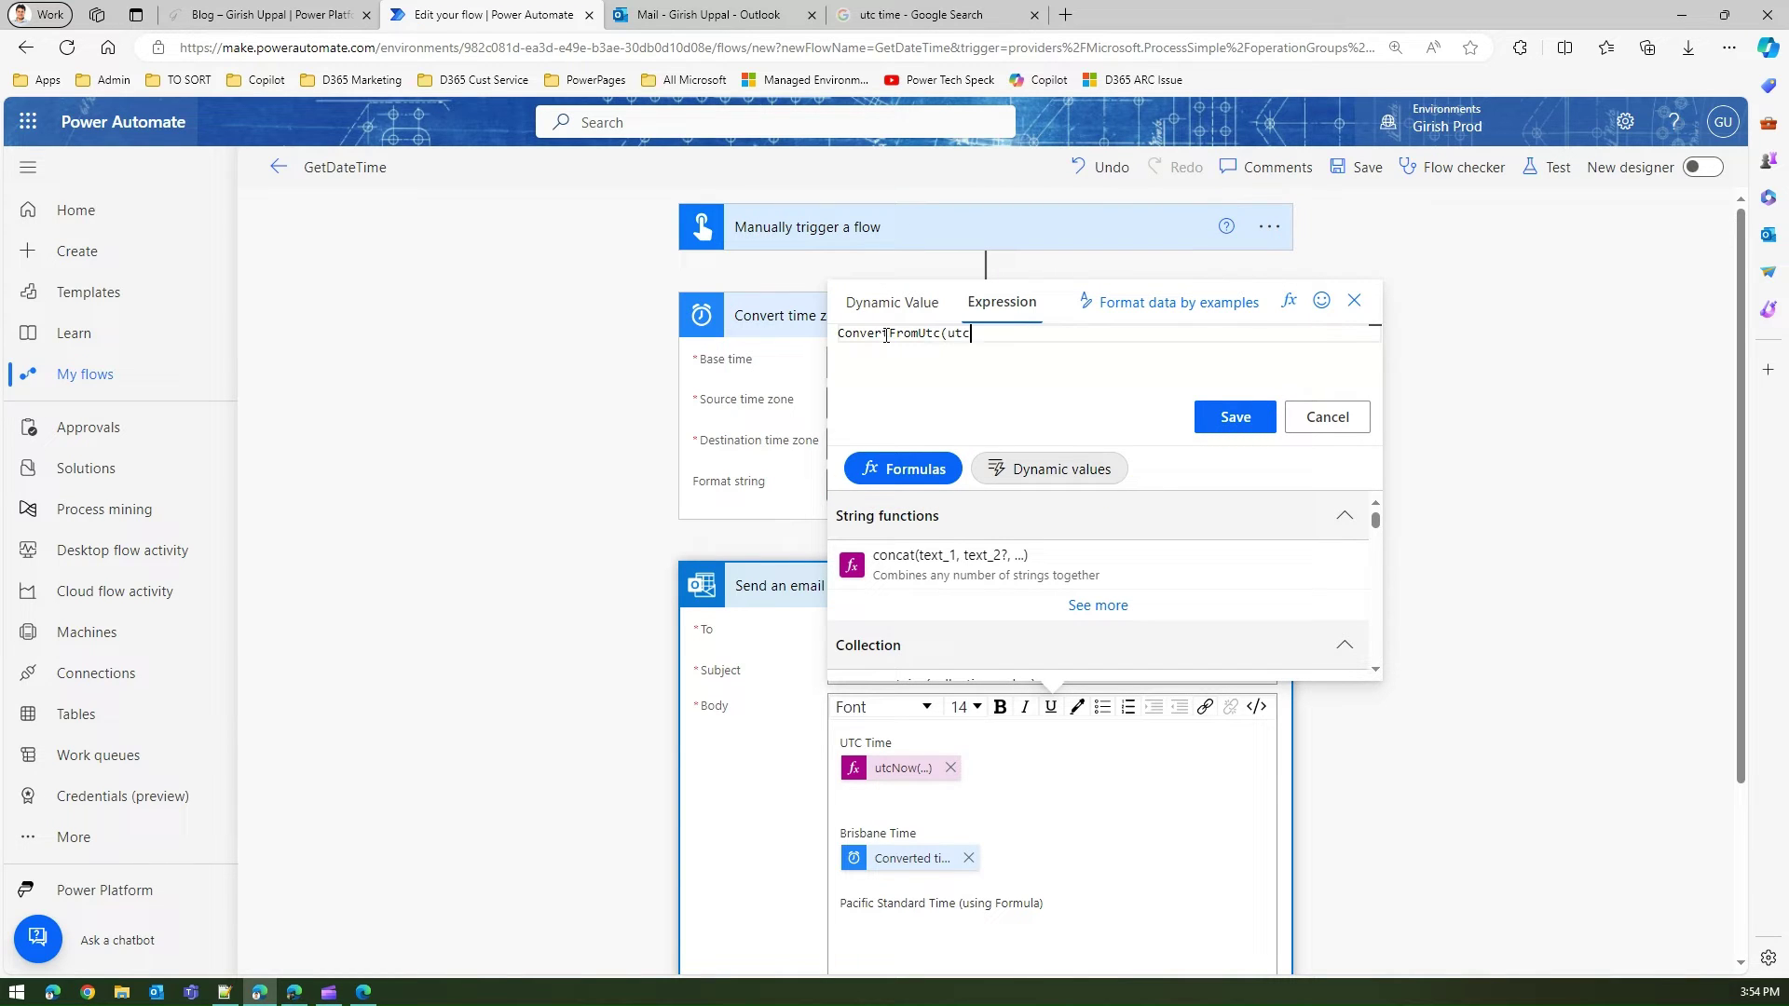
pyautogui.write('Now(),')
pyautogui.write("'Pacific Standard Time','f'")
pyautogui.moveTo(1023, 337); pyautogui.dragTo(1175, 339)
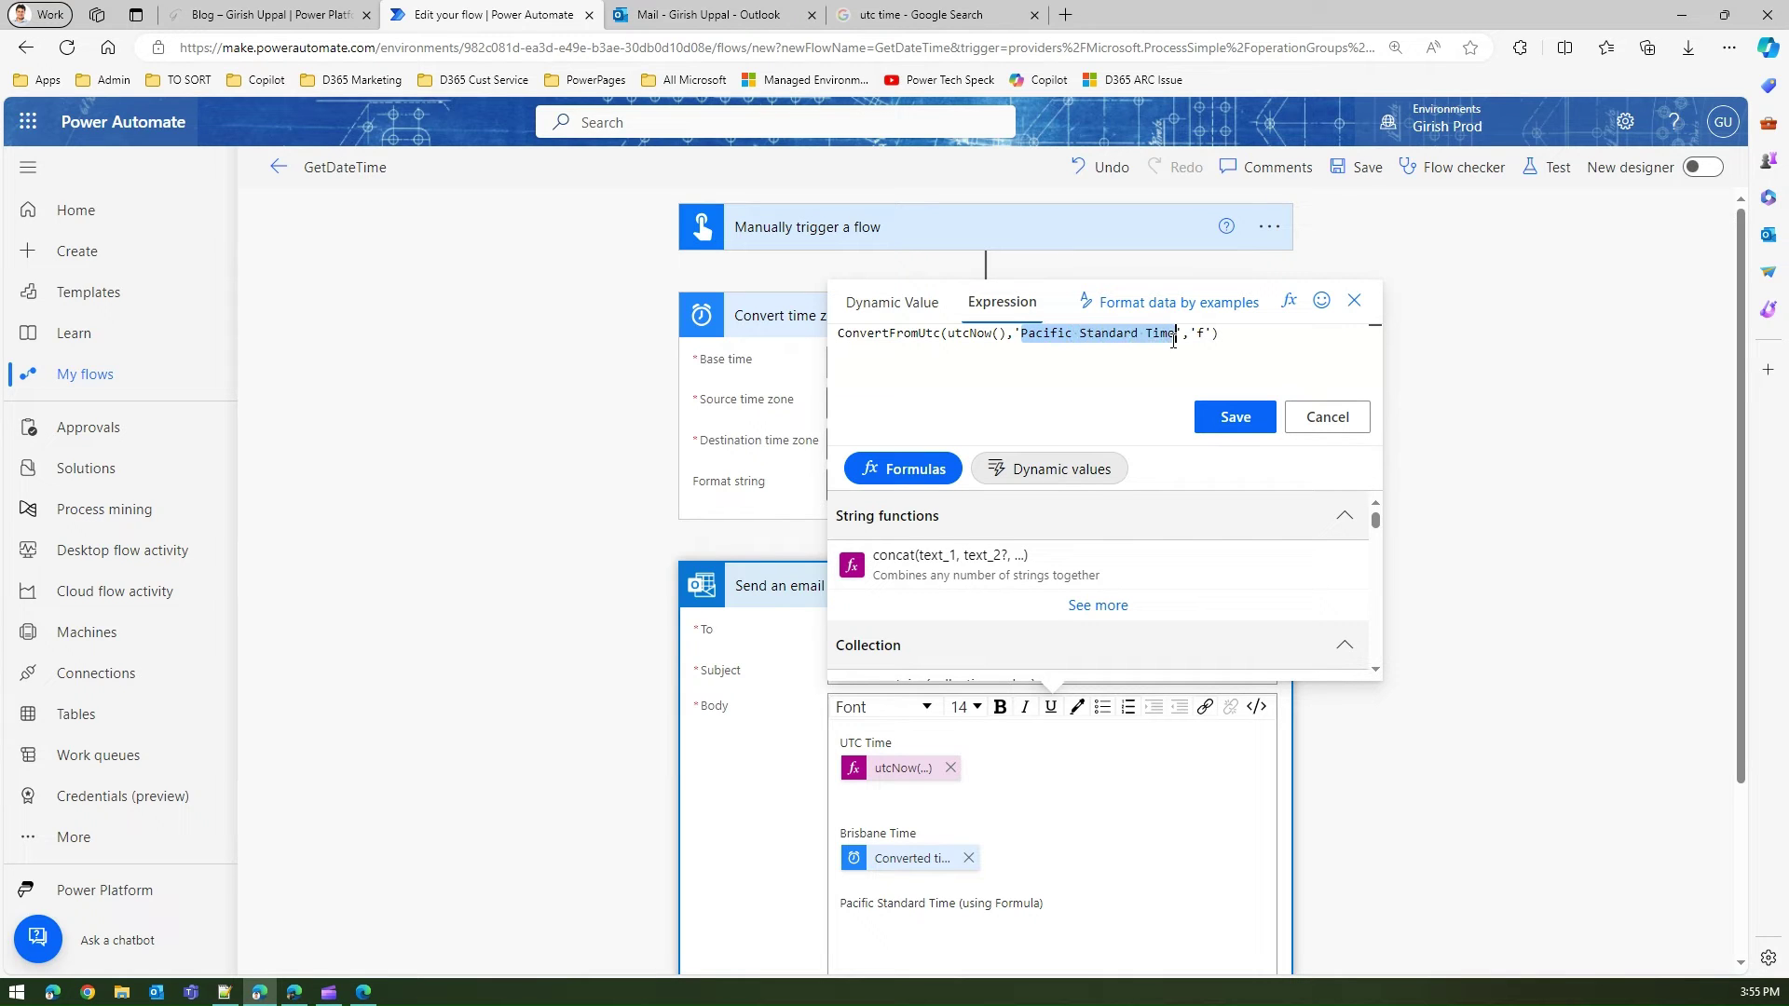
# Insert the expression into the email body, save the flow, and switch to Google.
pyautogui.click(1224, 421)
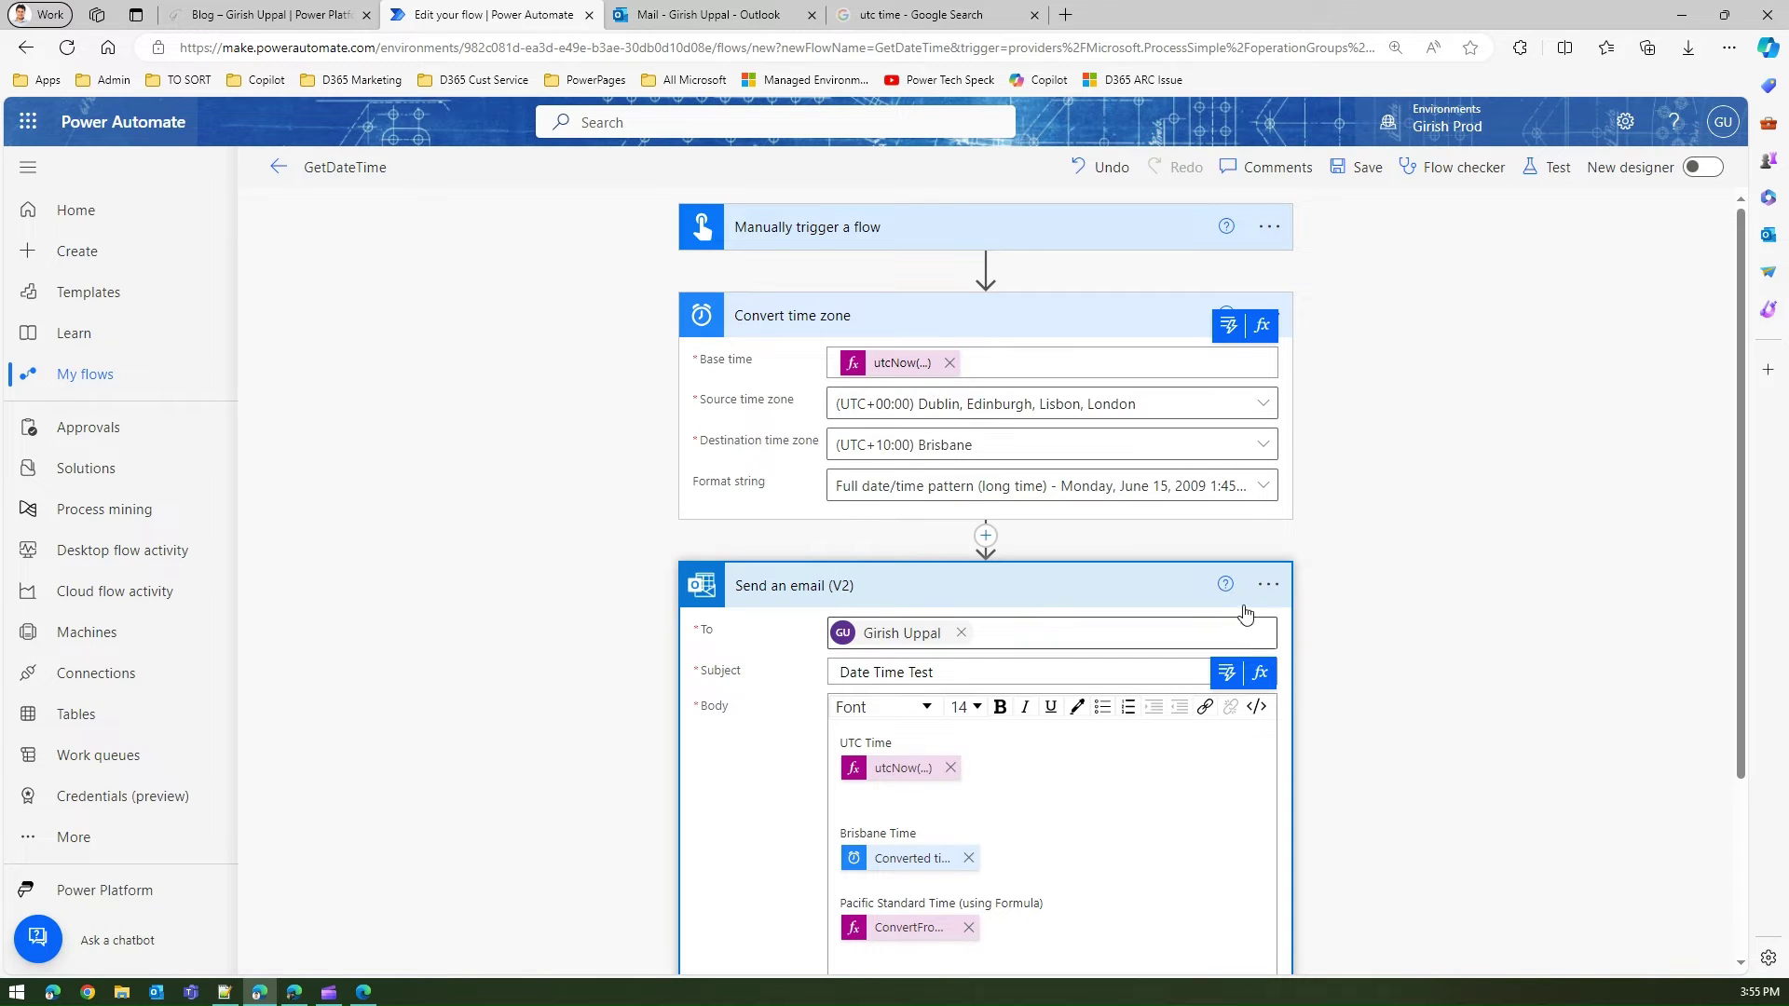
pyautogui.click(1368, 170)
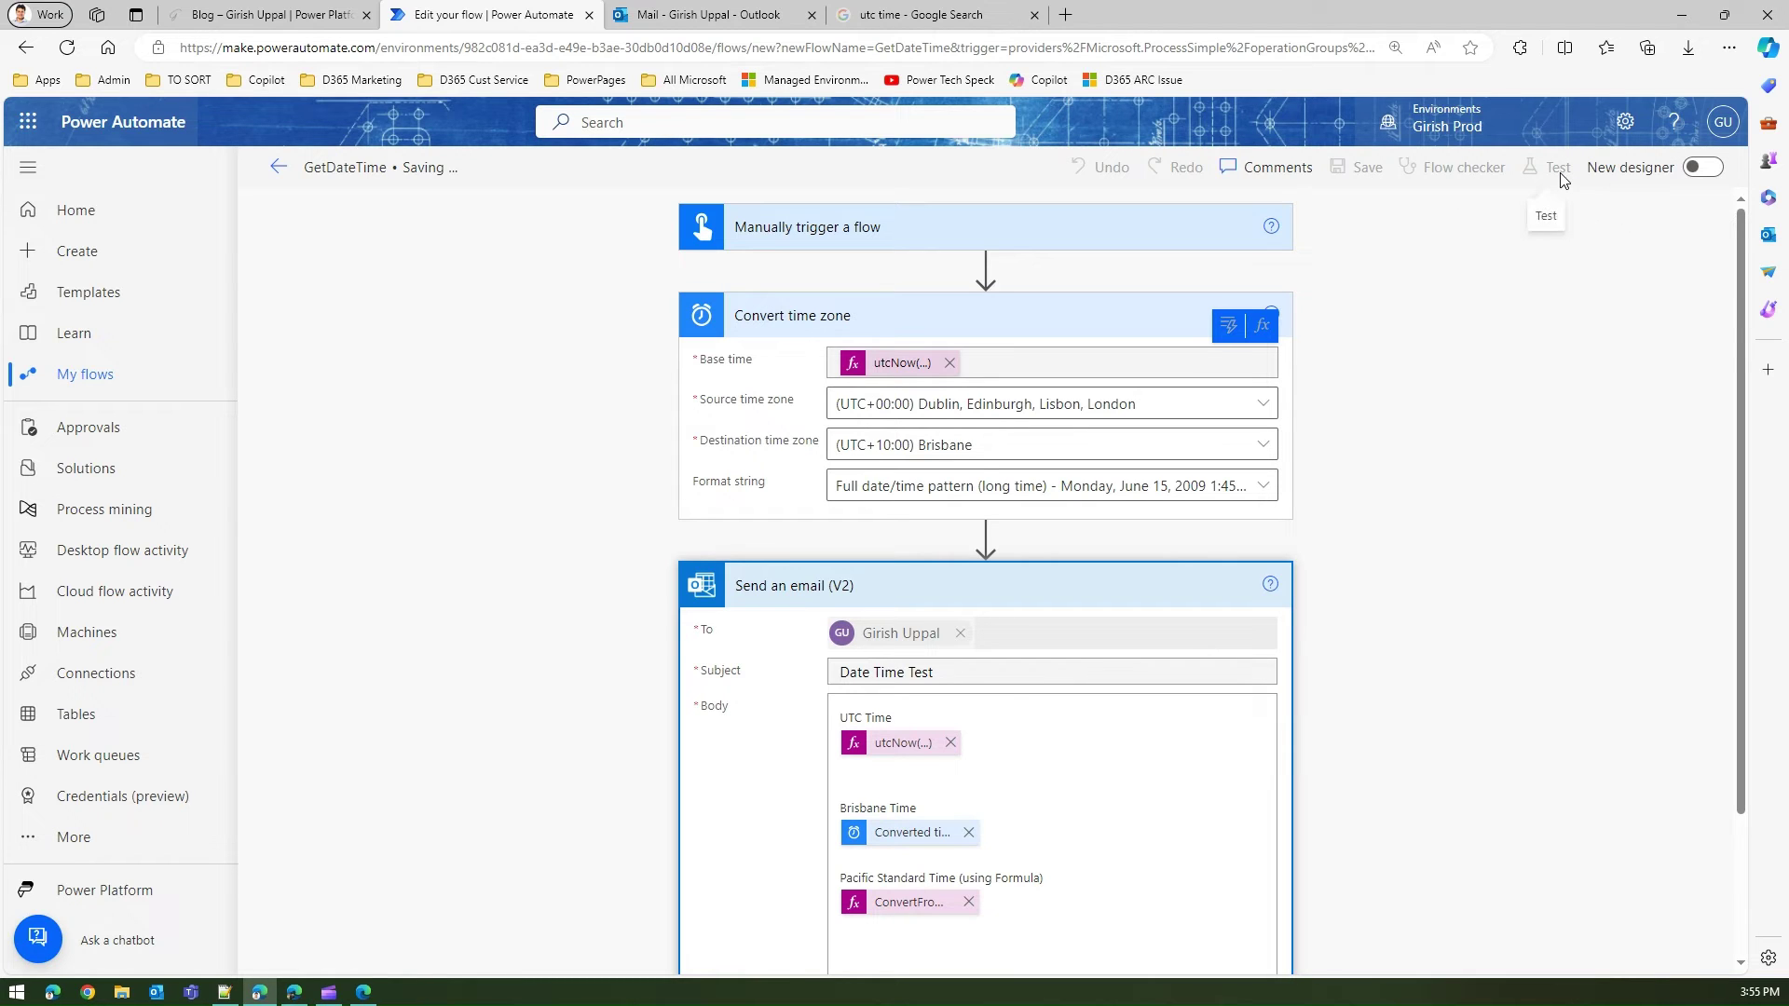
pyautogui.click(894, 20)
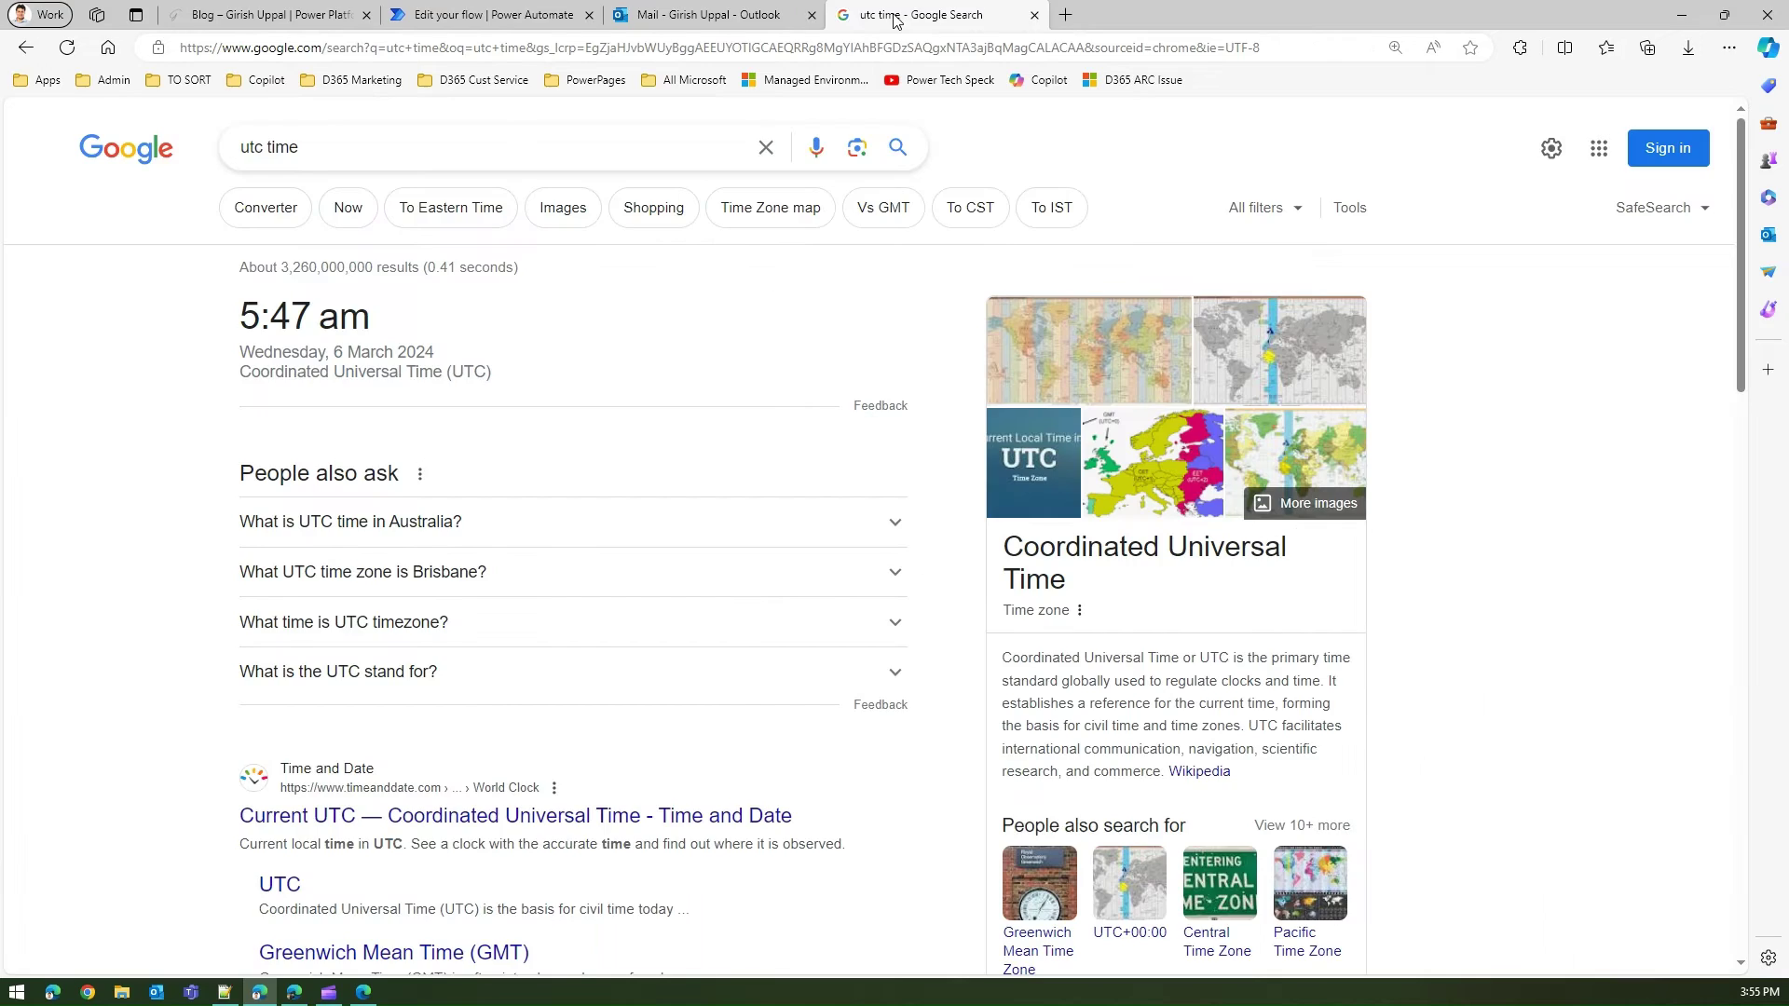
# Search Google for current Pacific Standard Time (9:55 pm, 5 March 2024), blocking location access.
pyautogui.moveTo(264, 150); pyautogui.dragTo(238, 147)
pyautogui.write('pacifi')
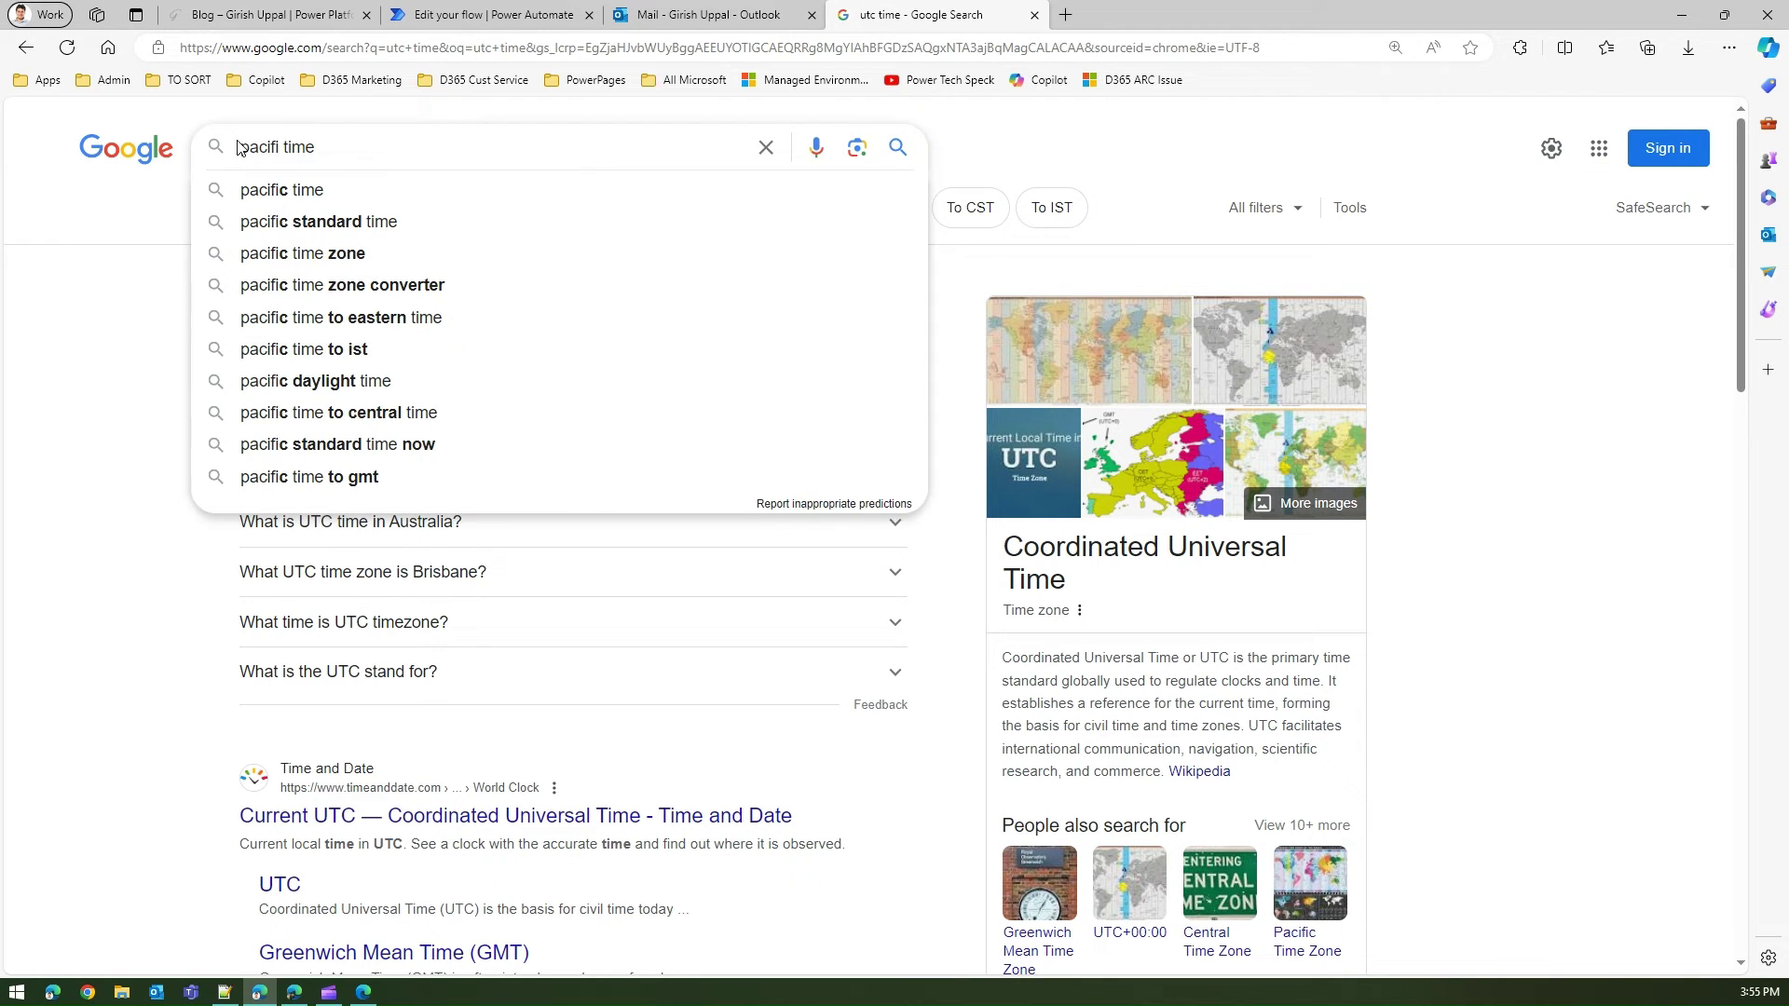
pyautogui.click(294, 221)
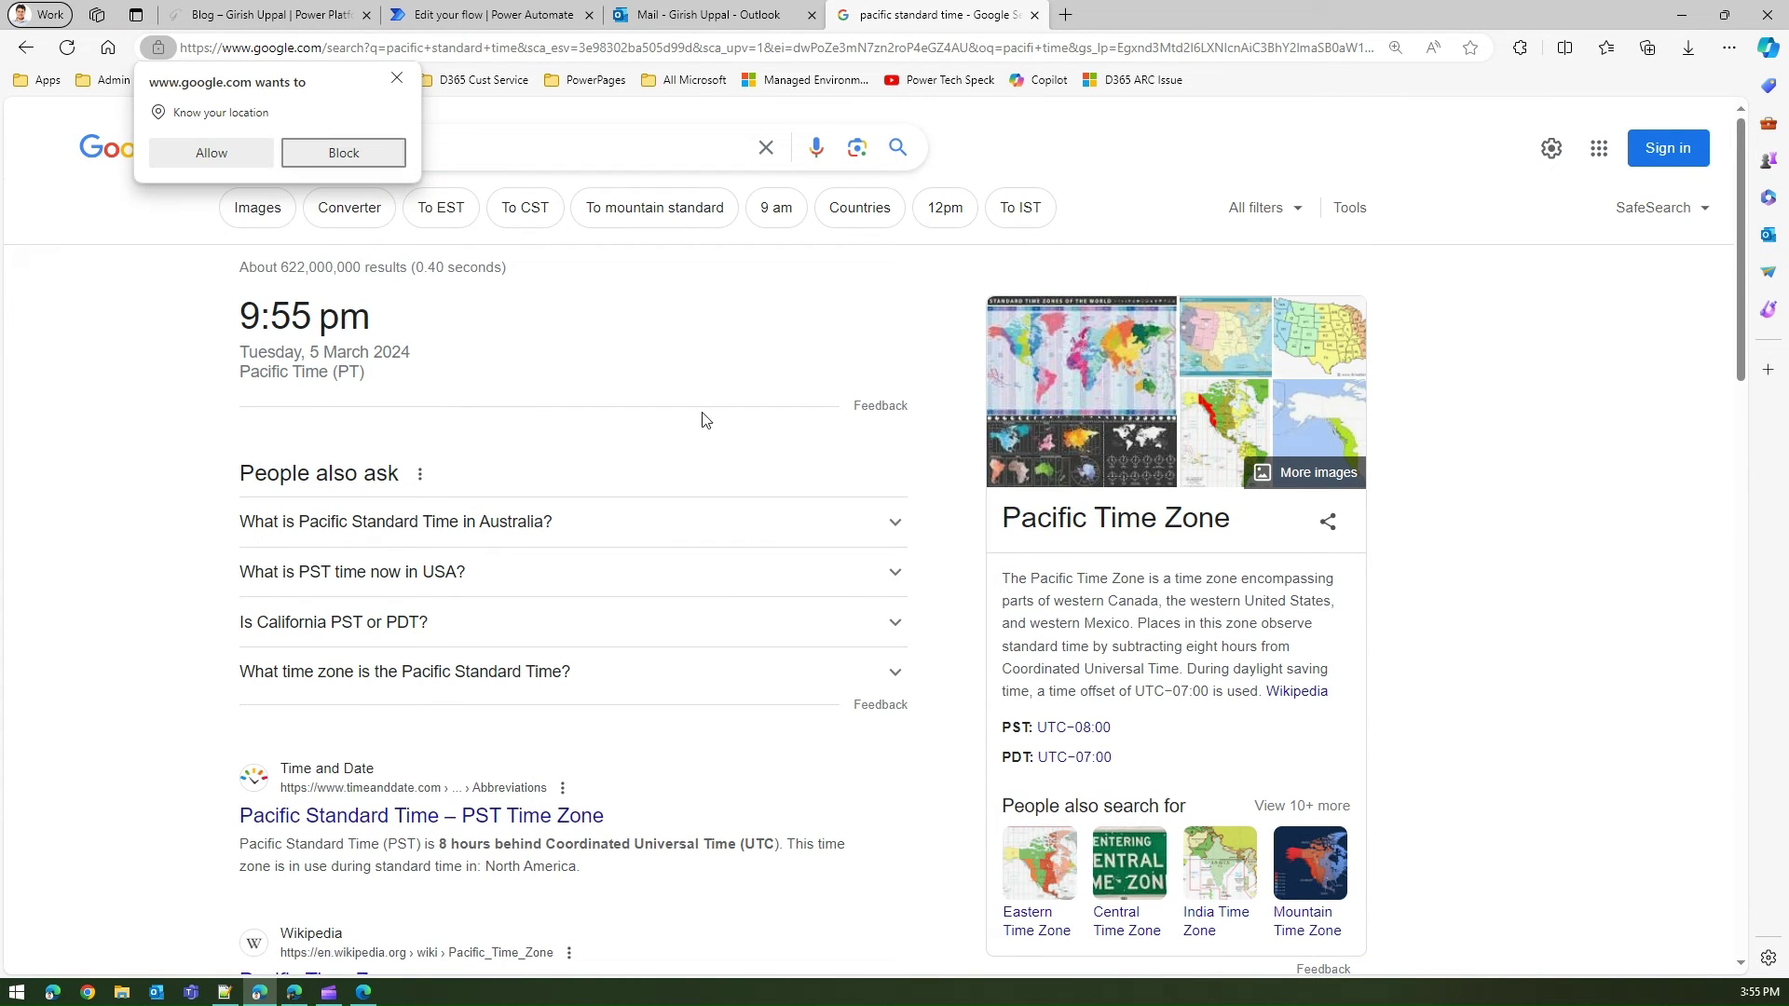
pyautogui.click(363, 163)
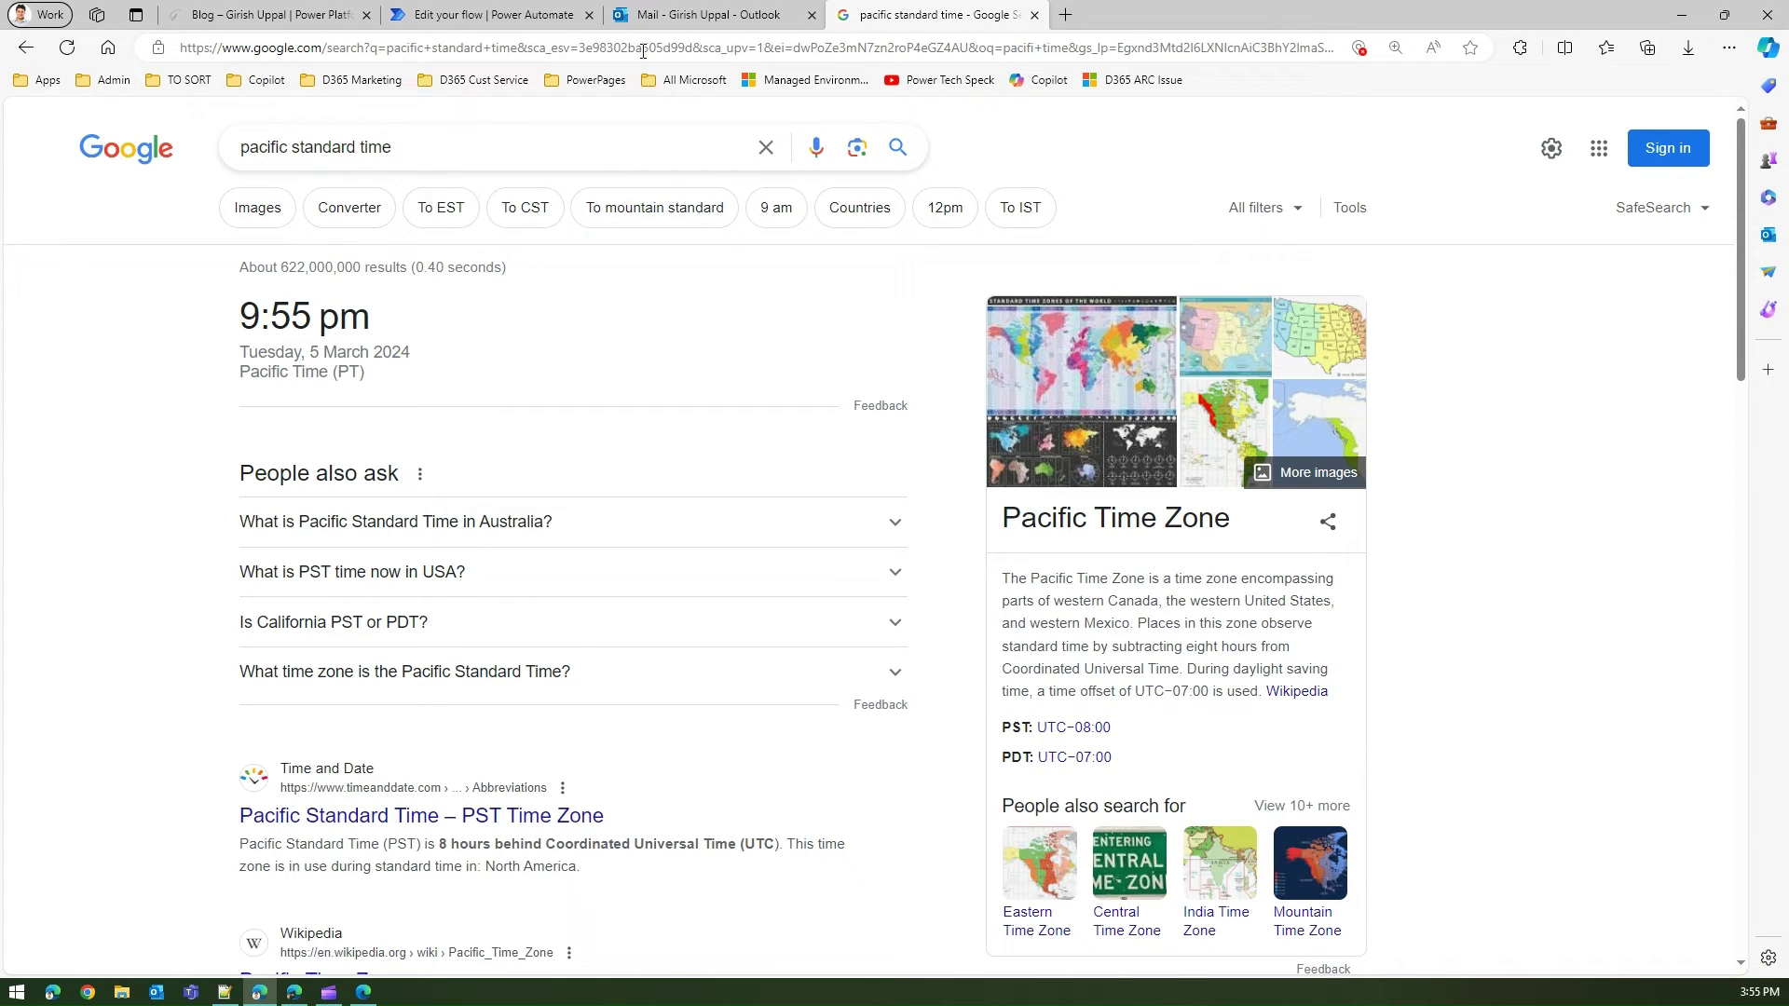
pyautogui.click(671, 22)
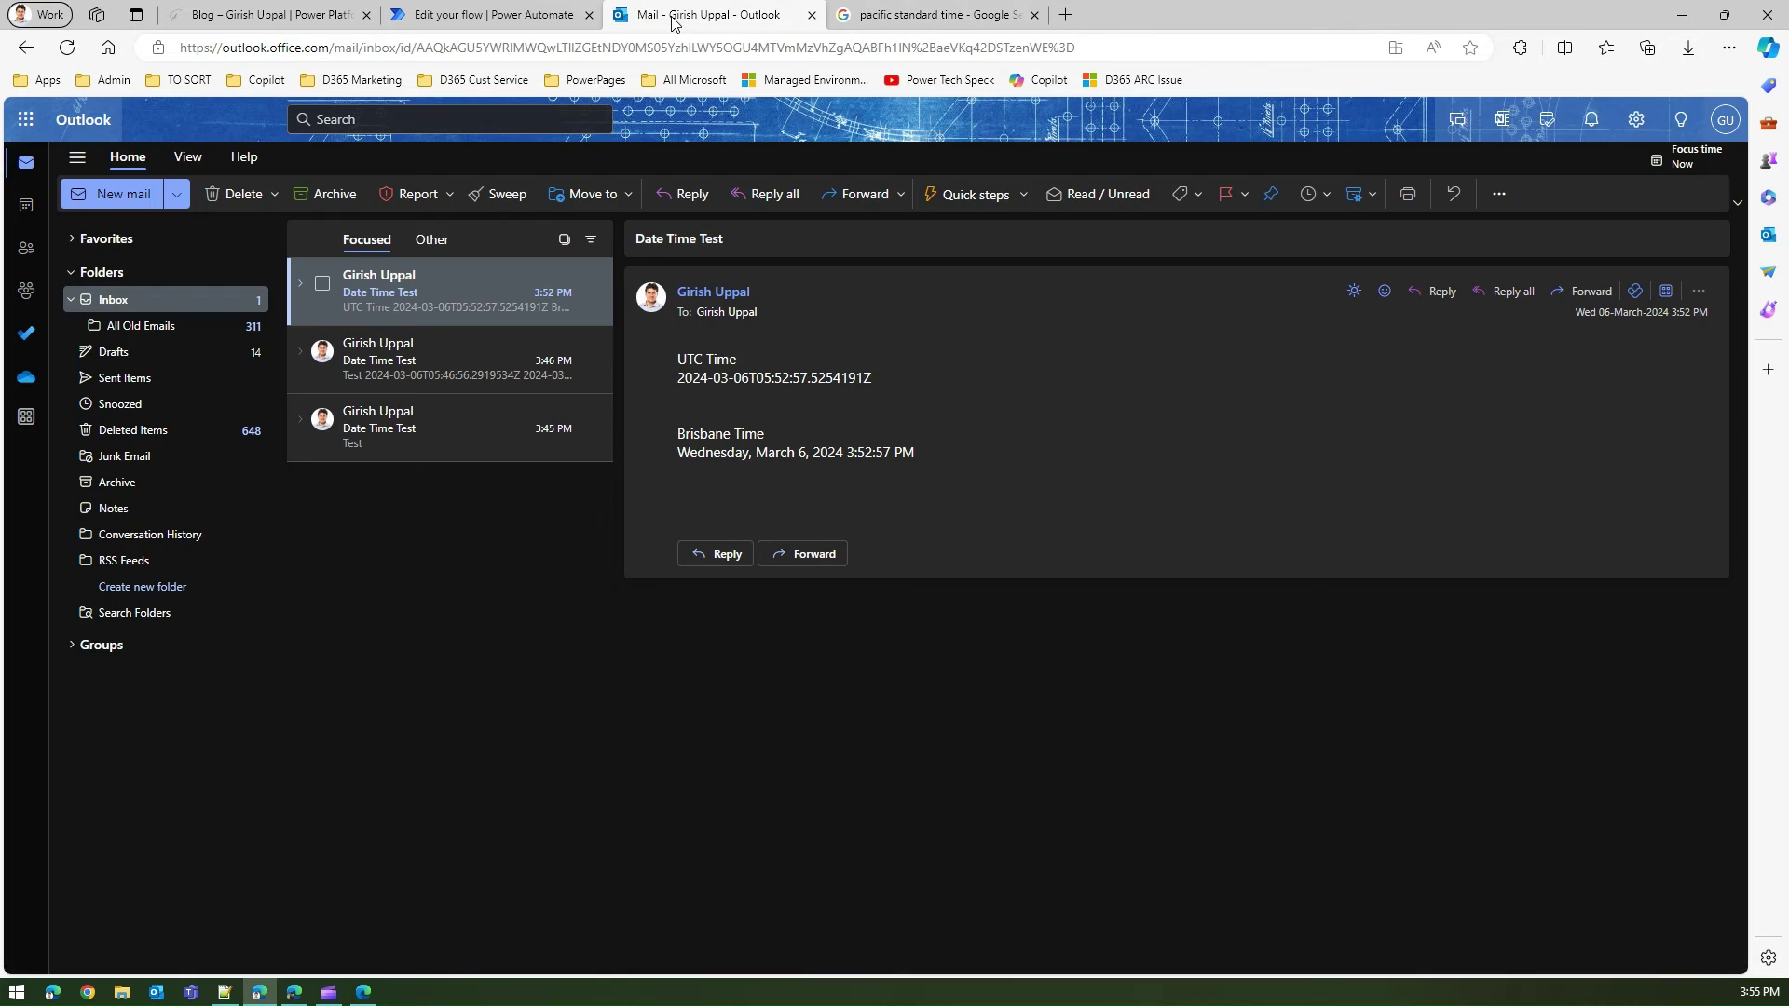
# Manually test-run the updated GetDateTime flow and confirm all three steps succeeded.
pyautogui.click(450, 14)
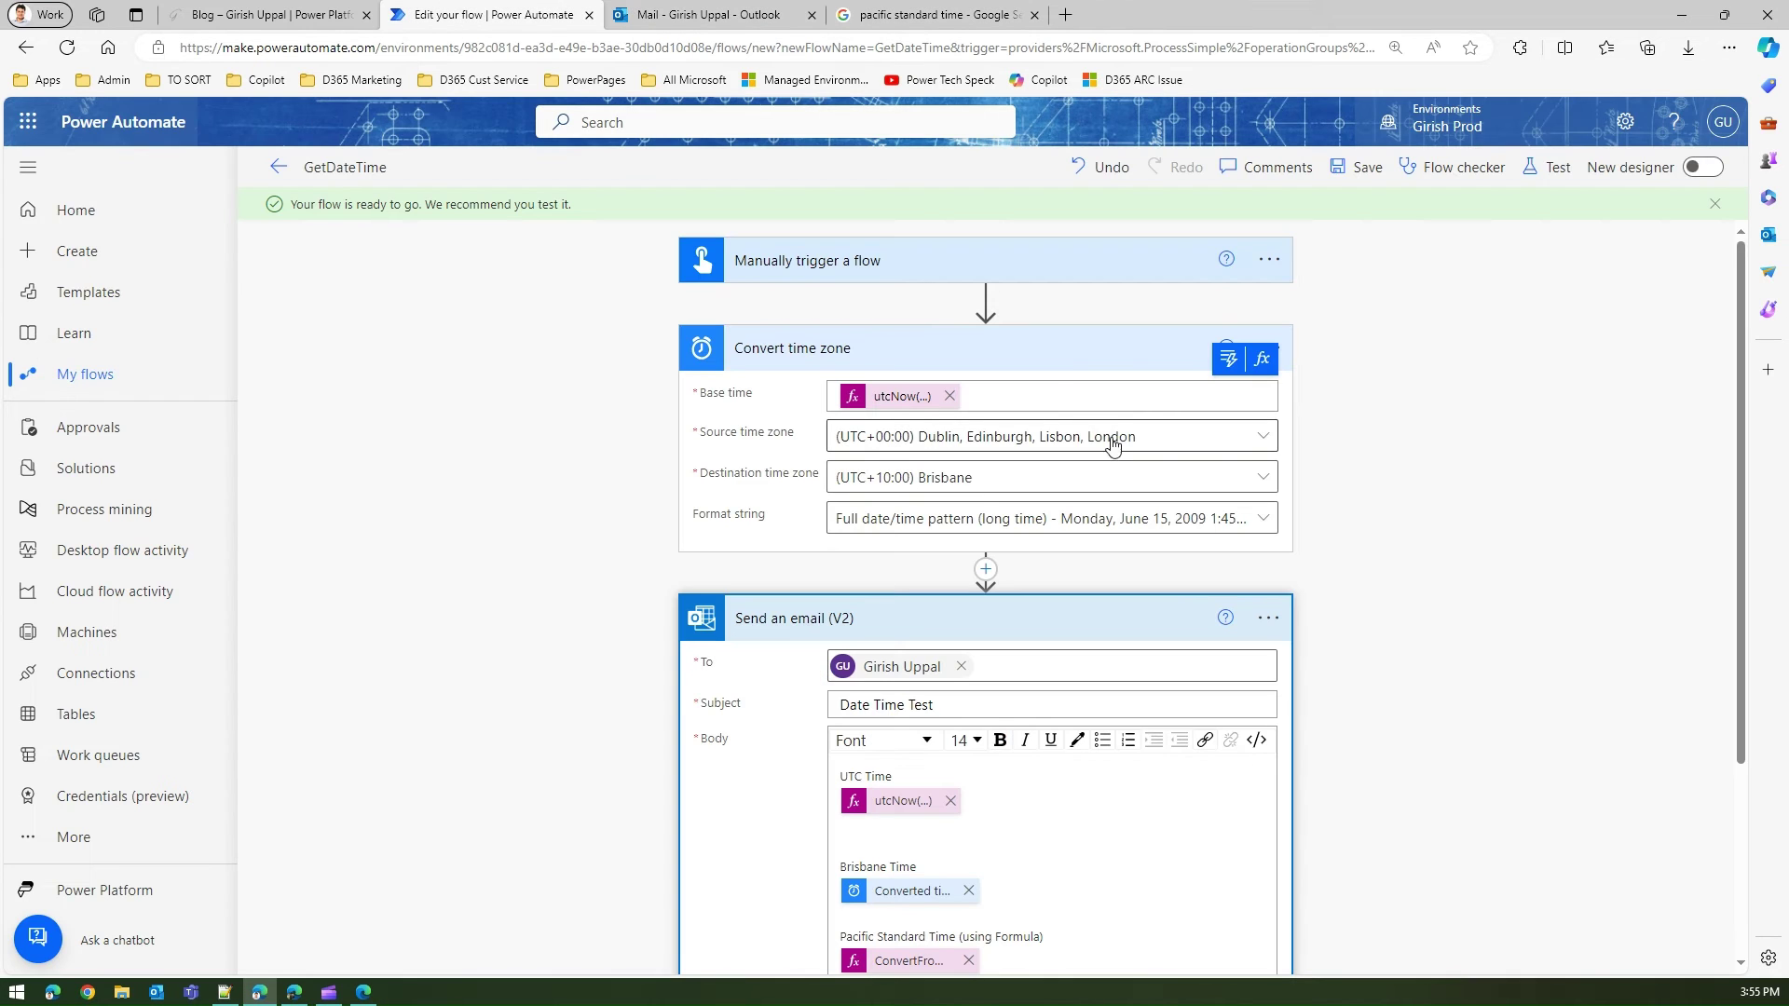
pyautogui.click(1548, 169)
pyautogui.click(1484, 940)
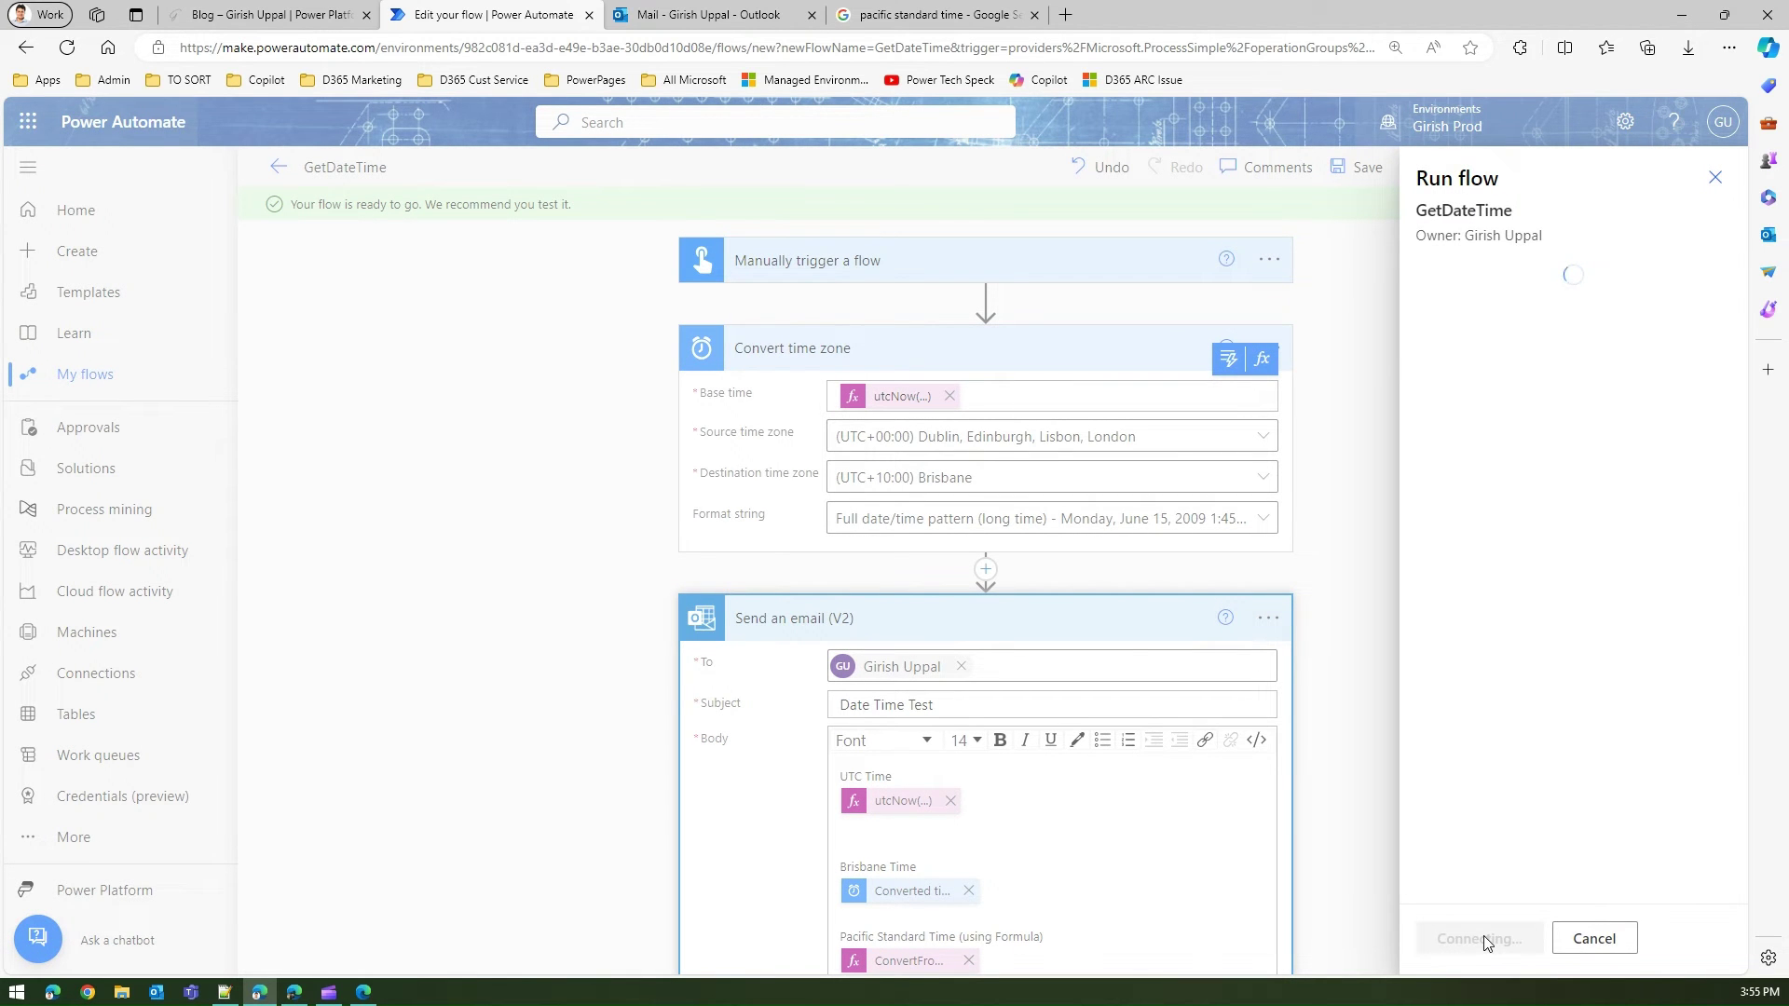
pyautogui.click(1482, 940)
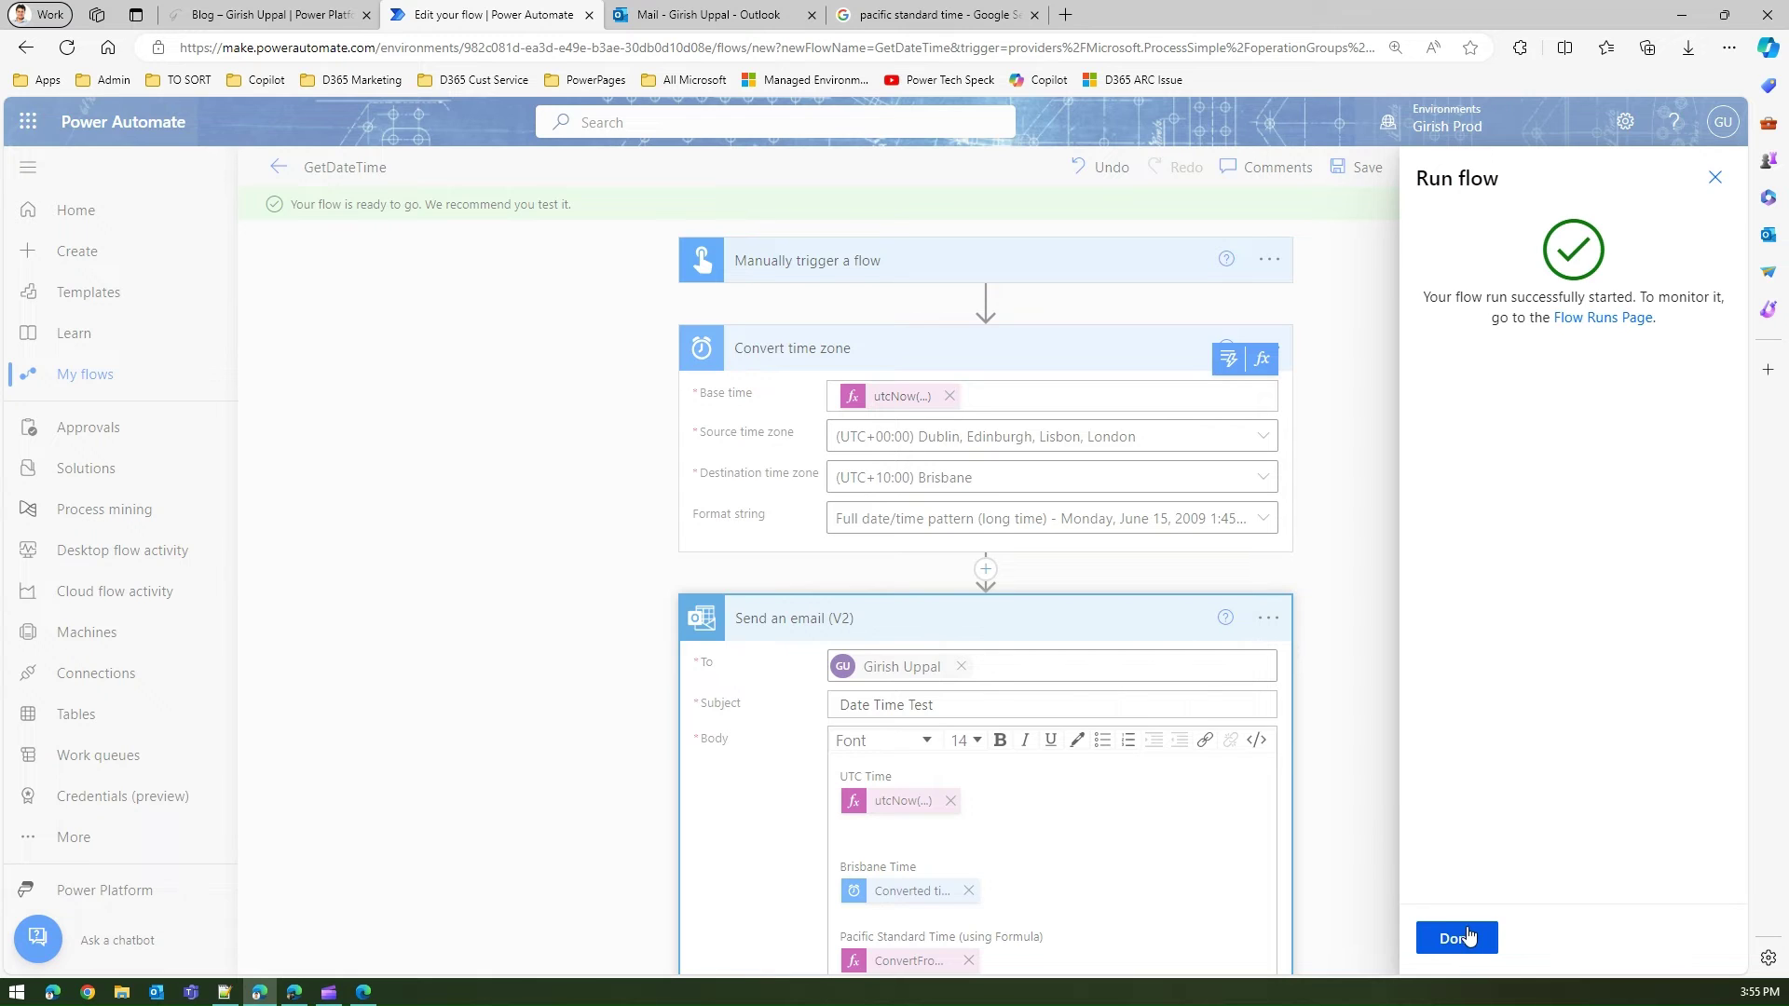
pyautogui.click(1468, 937)
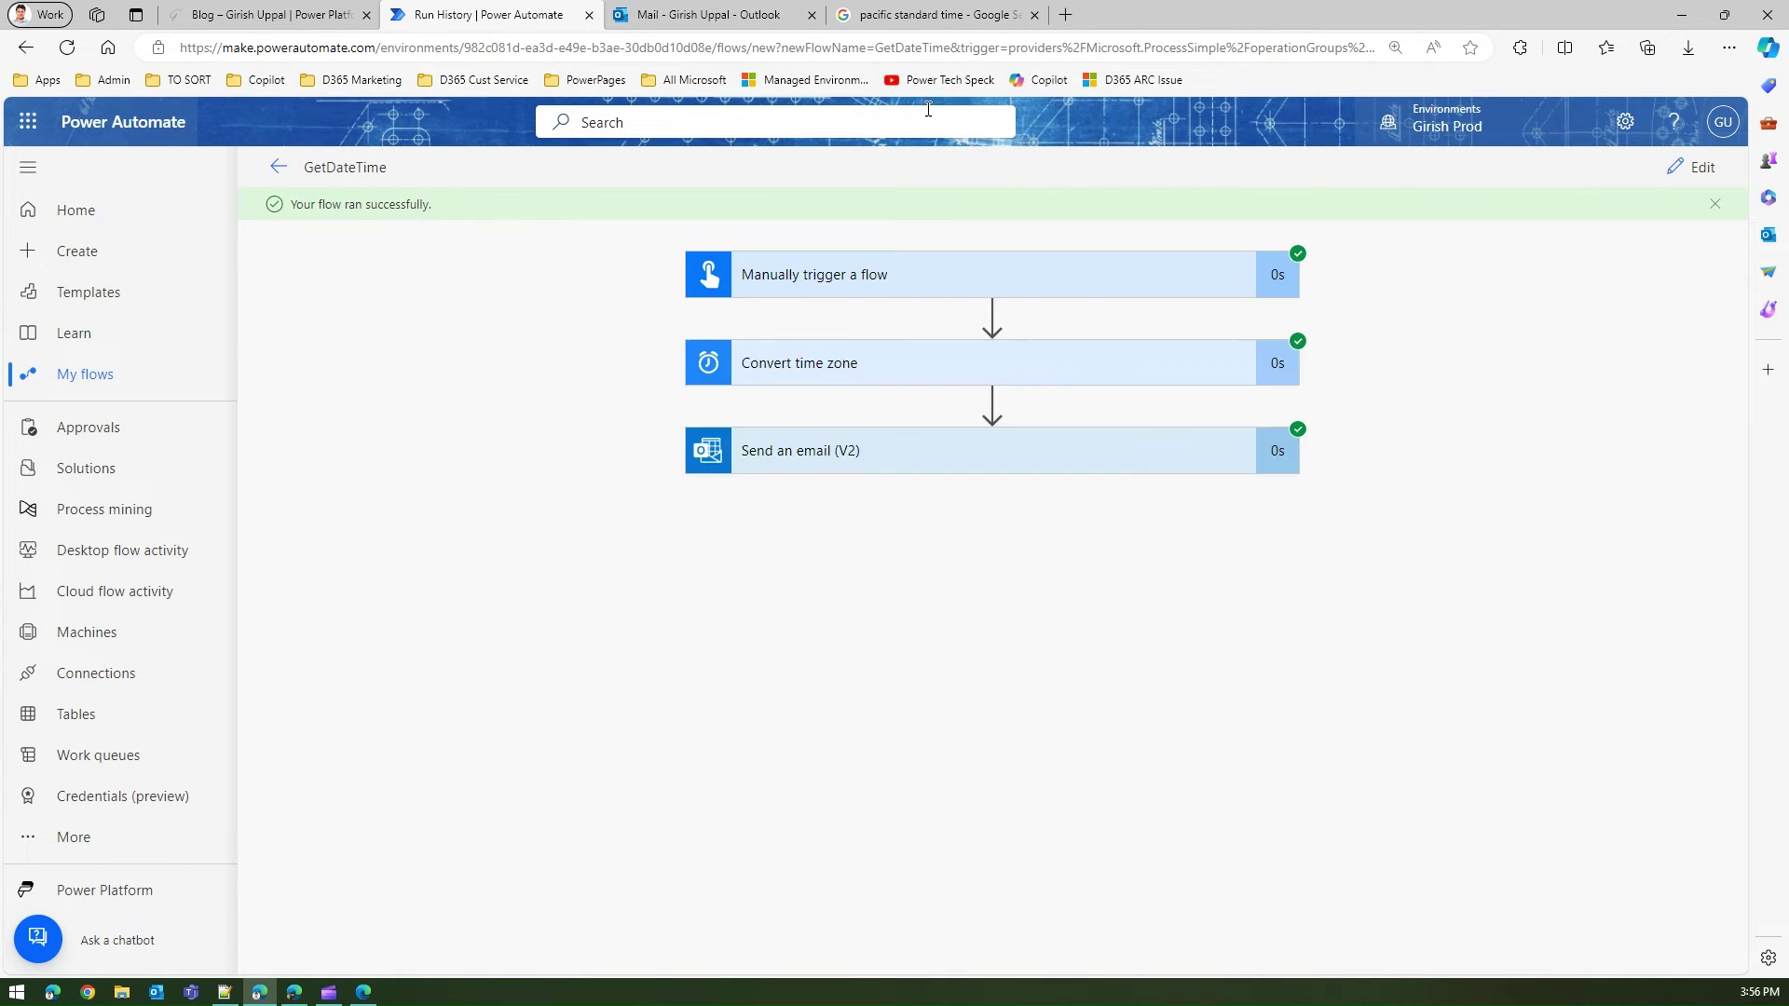
pyautogui.click(662, 18)
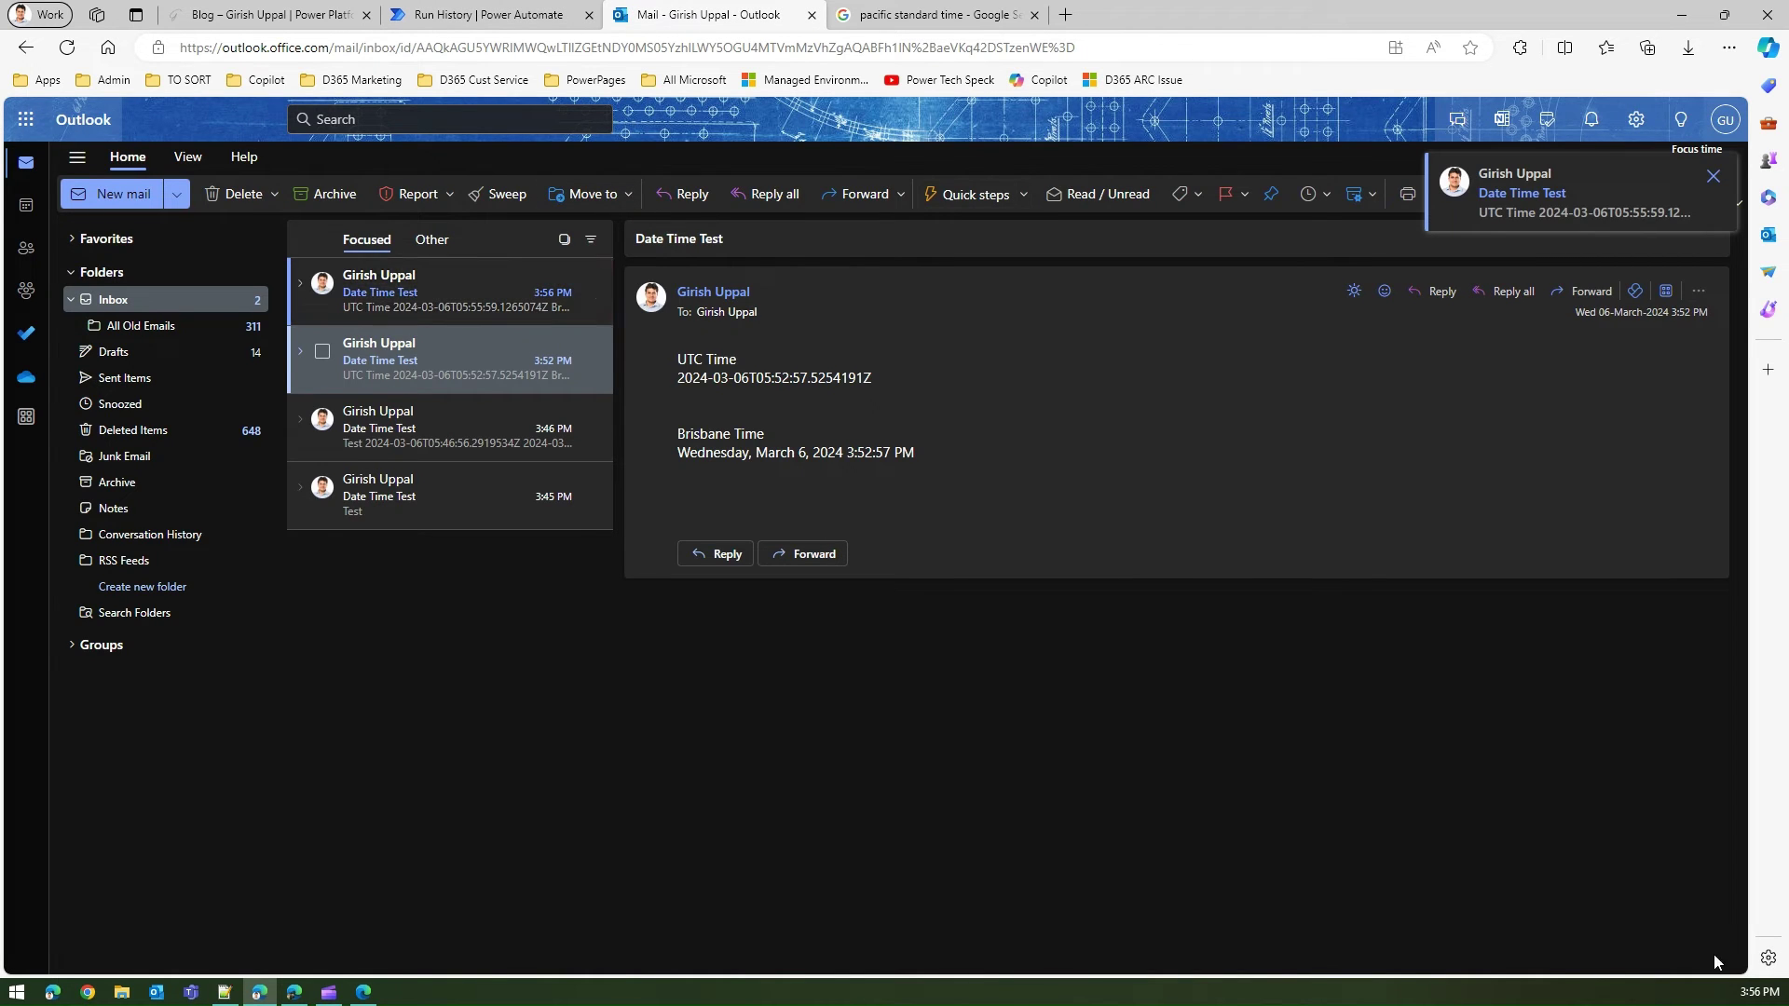
# Open the newest Date Time Test email and compare its 9:55 PM Pacific time with Google's result.
pyautogui.click(444, 300)
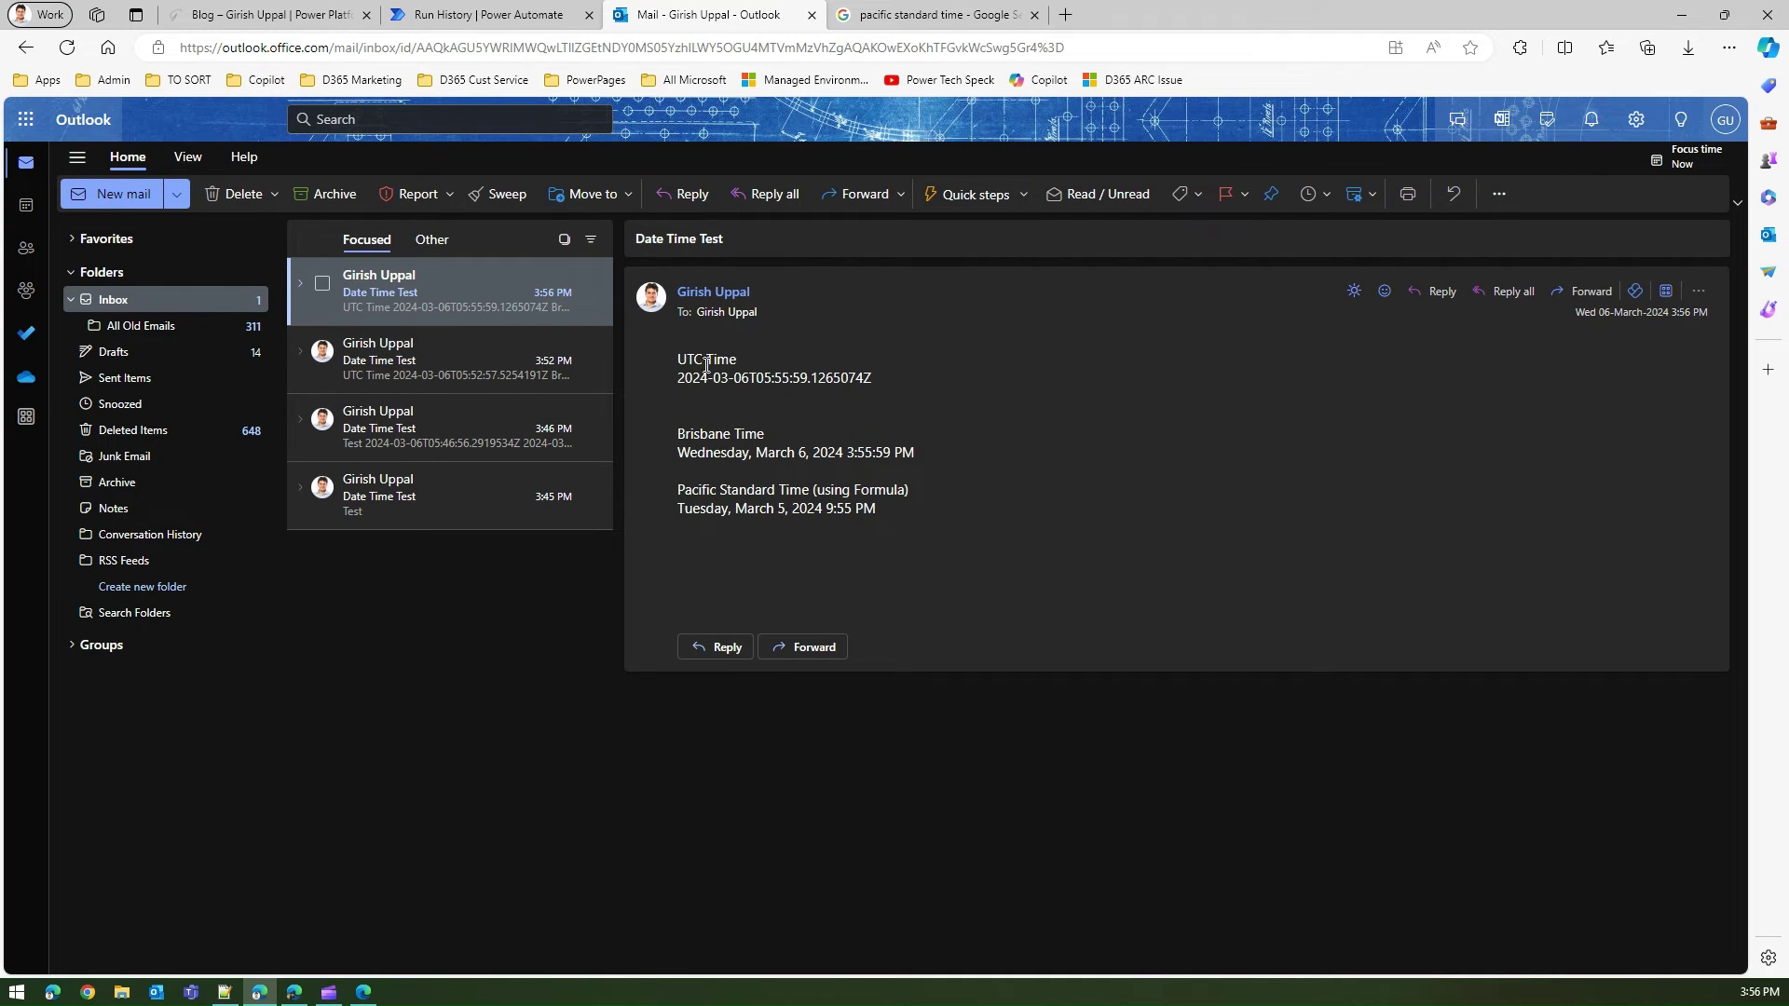
pyautogui.moveTo(749, 377); pyautogui.dragTo(788, 379)
pyautogui.moveTo(847, 452); pyautogui.dragTo(797, 452)
pyautogui.moveTo(749, 509); pyautogui.dragTo(874, 510)
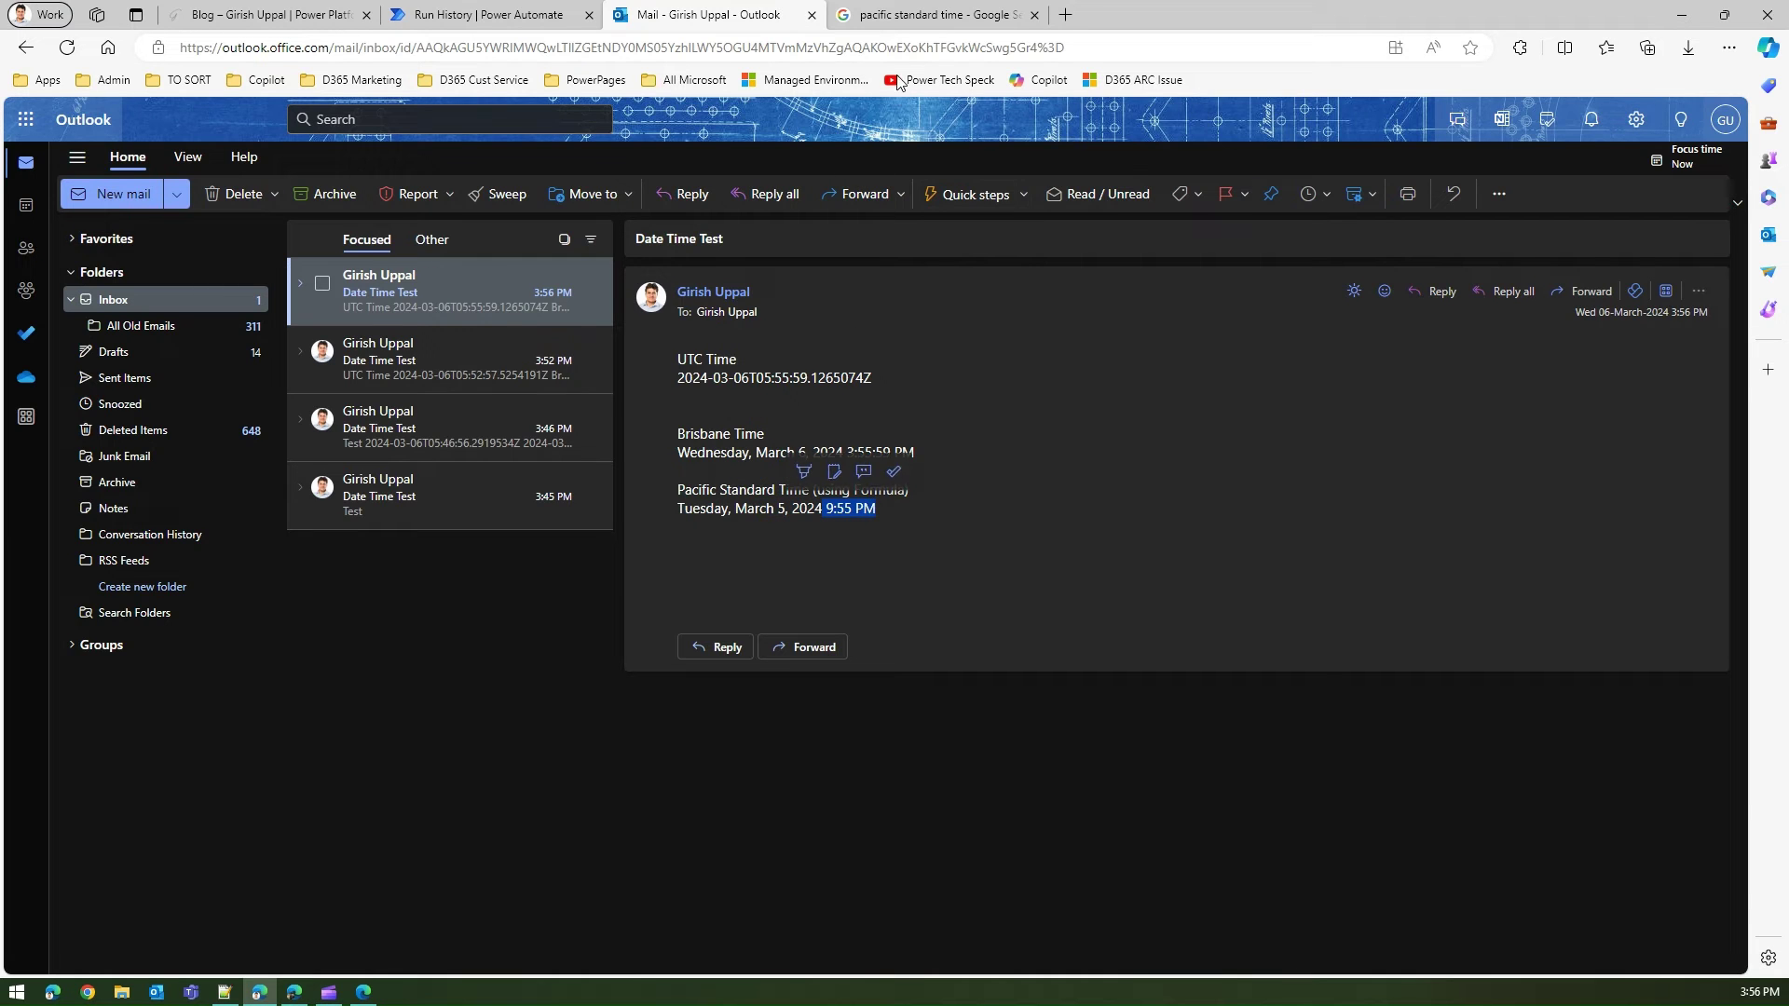
pyautogui.click(898, 23)
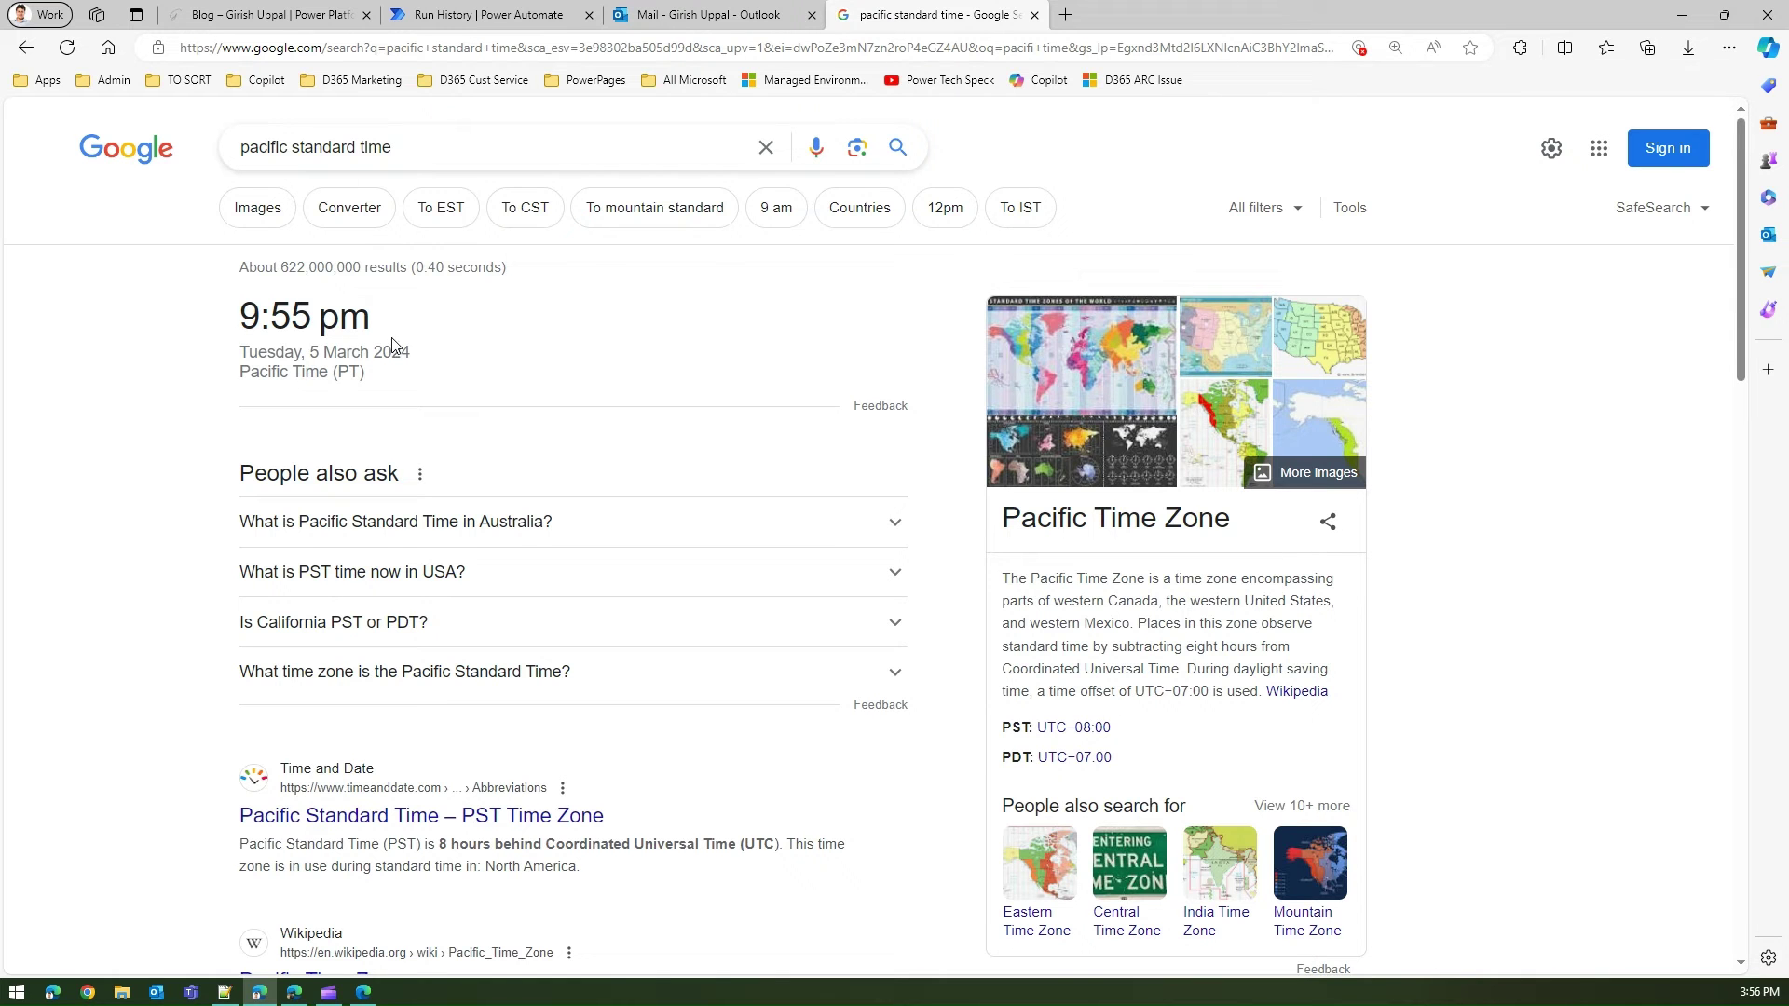
pyautogui.click(732, 14)
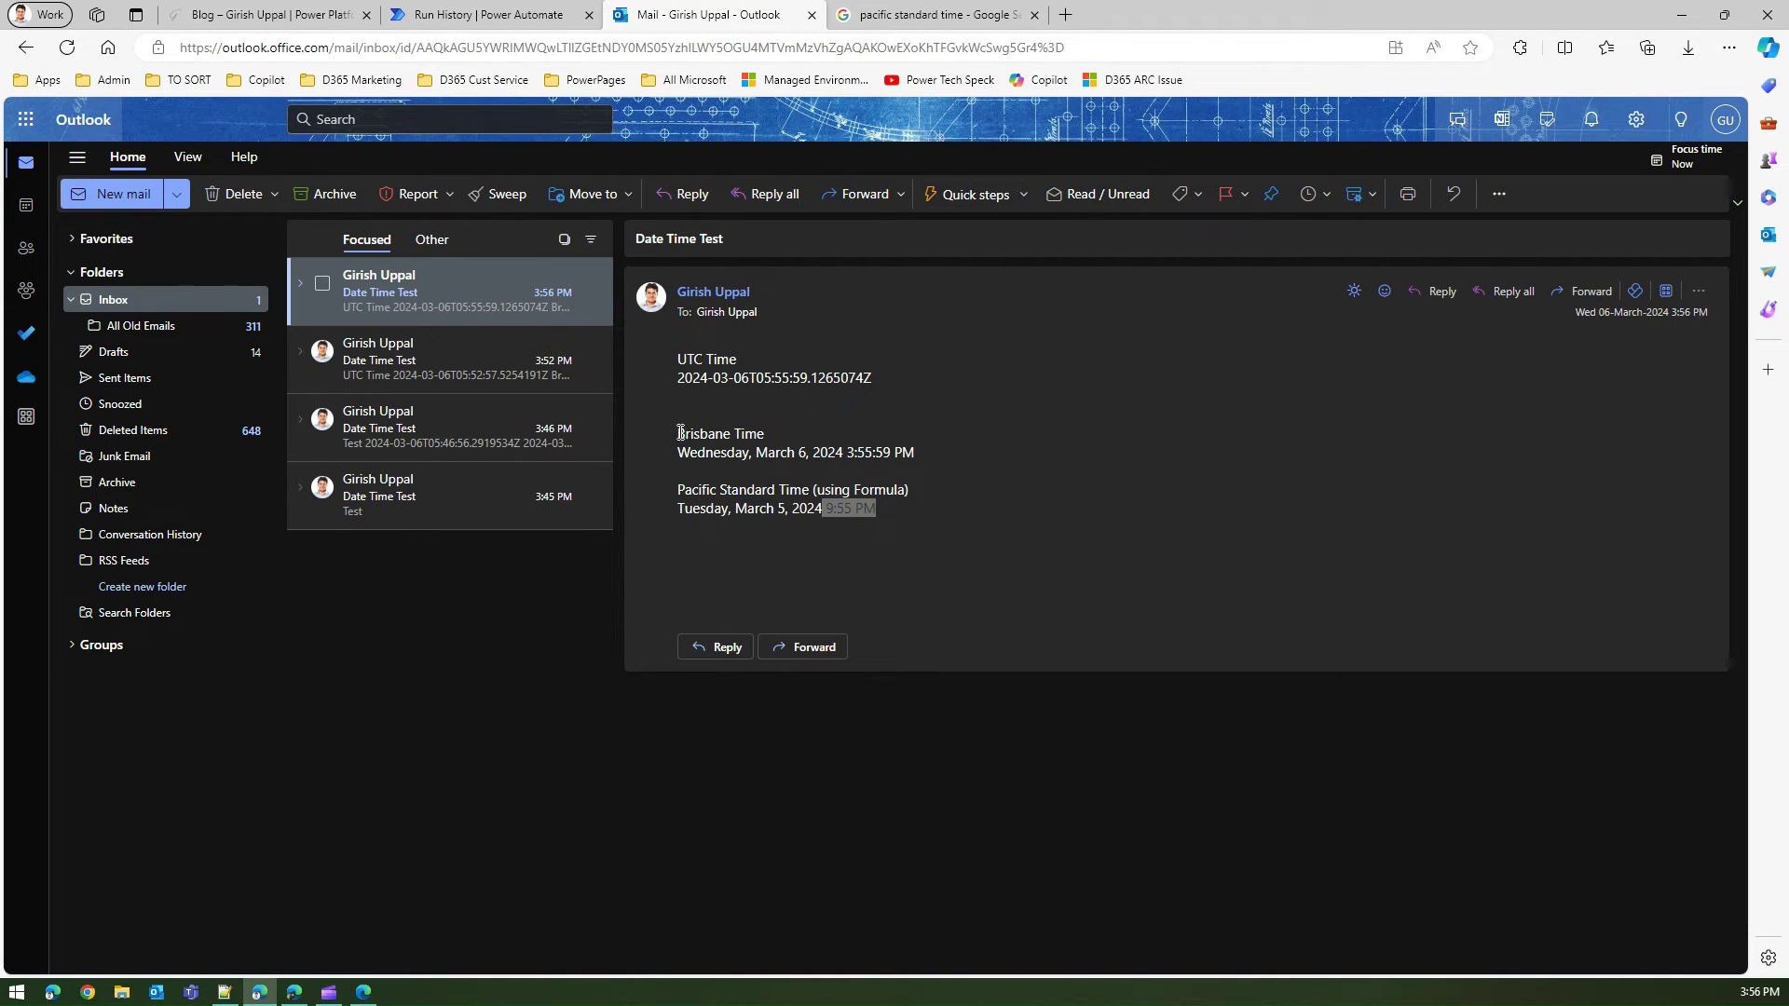
# Highlight the email's Brisbane Time and Pacific Standard Time entries for review.
pyautogui.moveTo(678, 434); pyautogui.dragTo(920, 453)
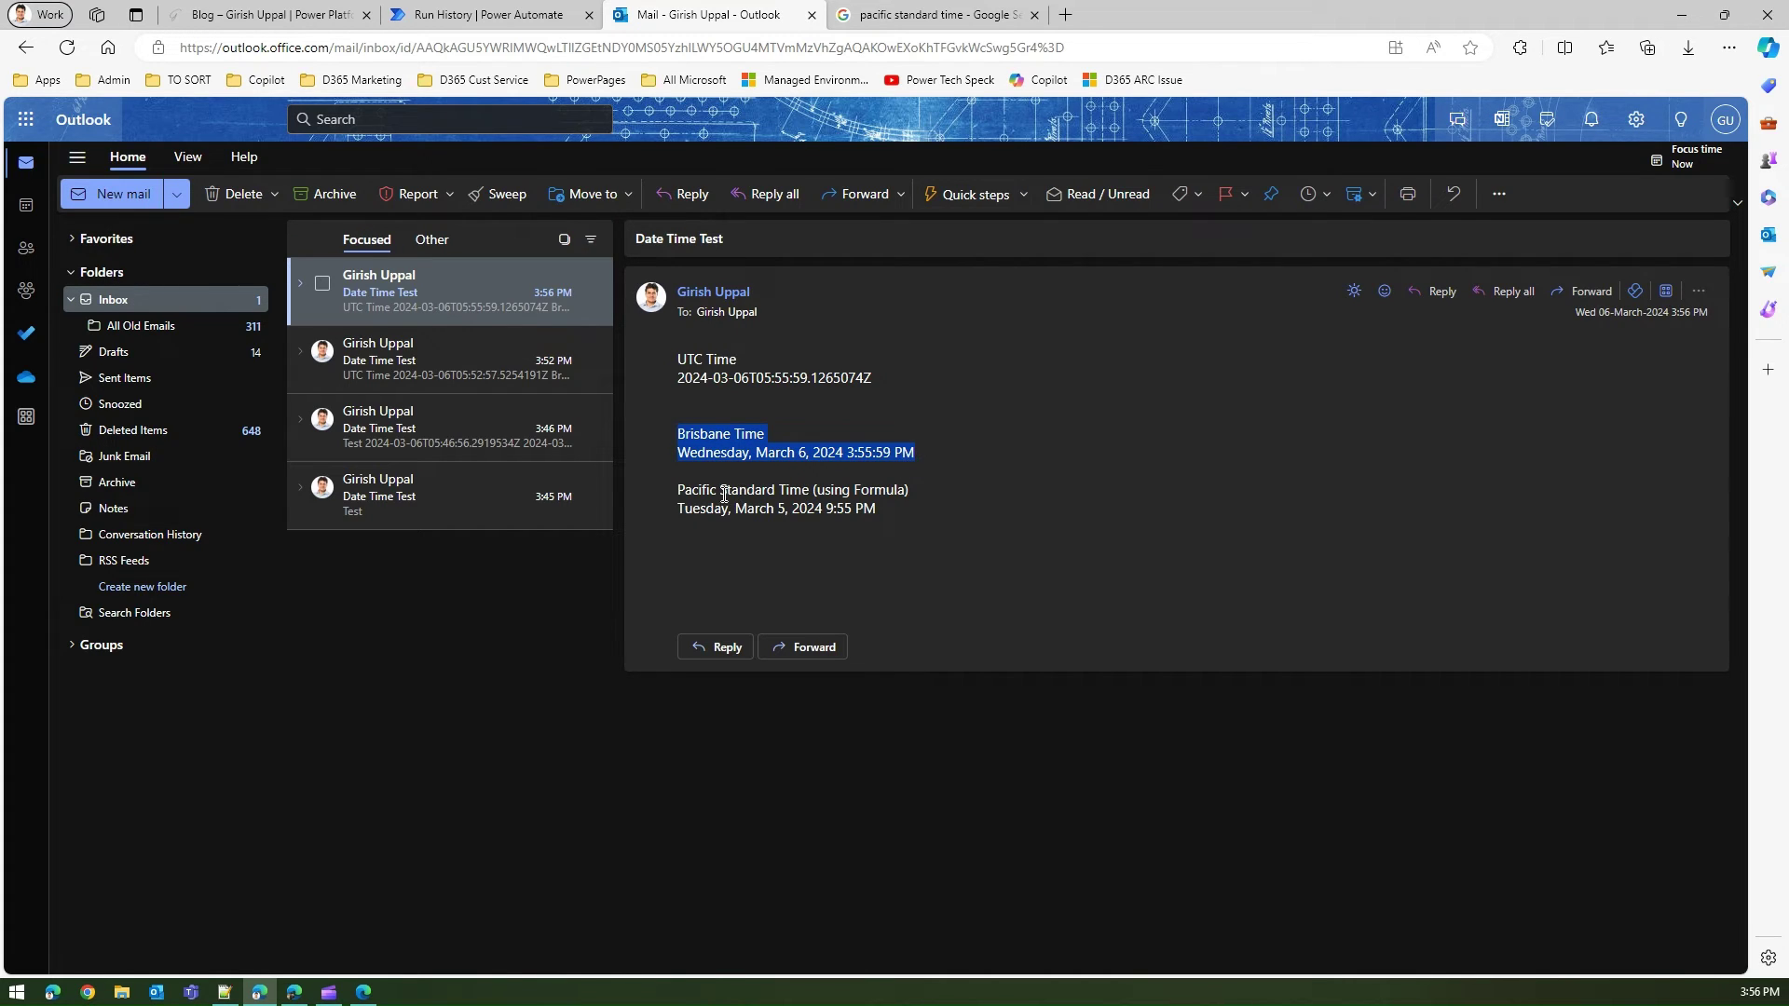
pyautogui.moveTo(680, 494); pyautogui.dragTo(876, 509)
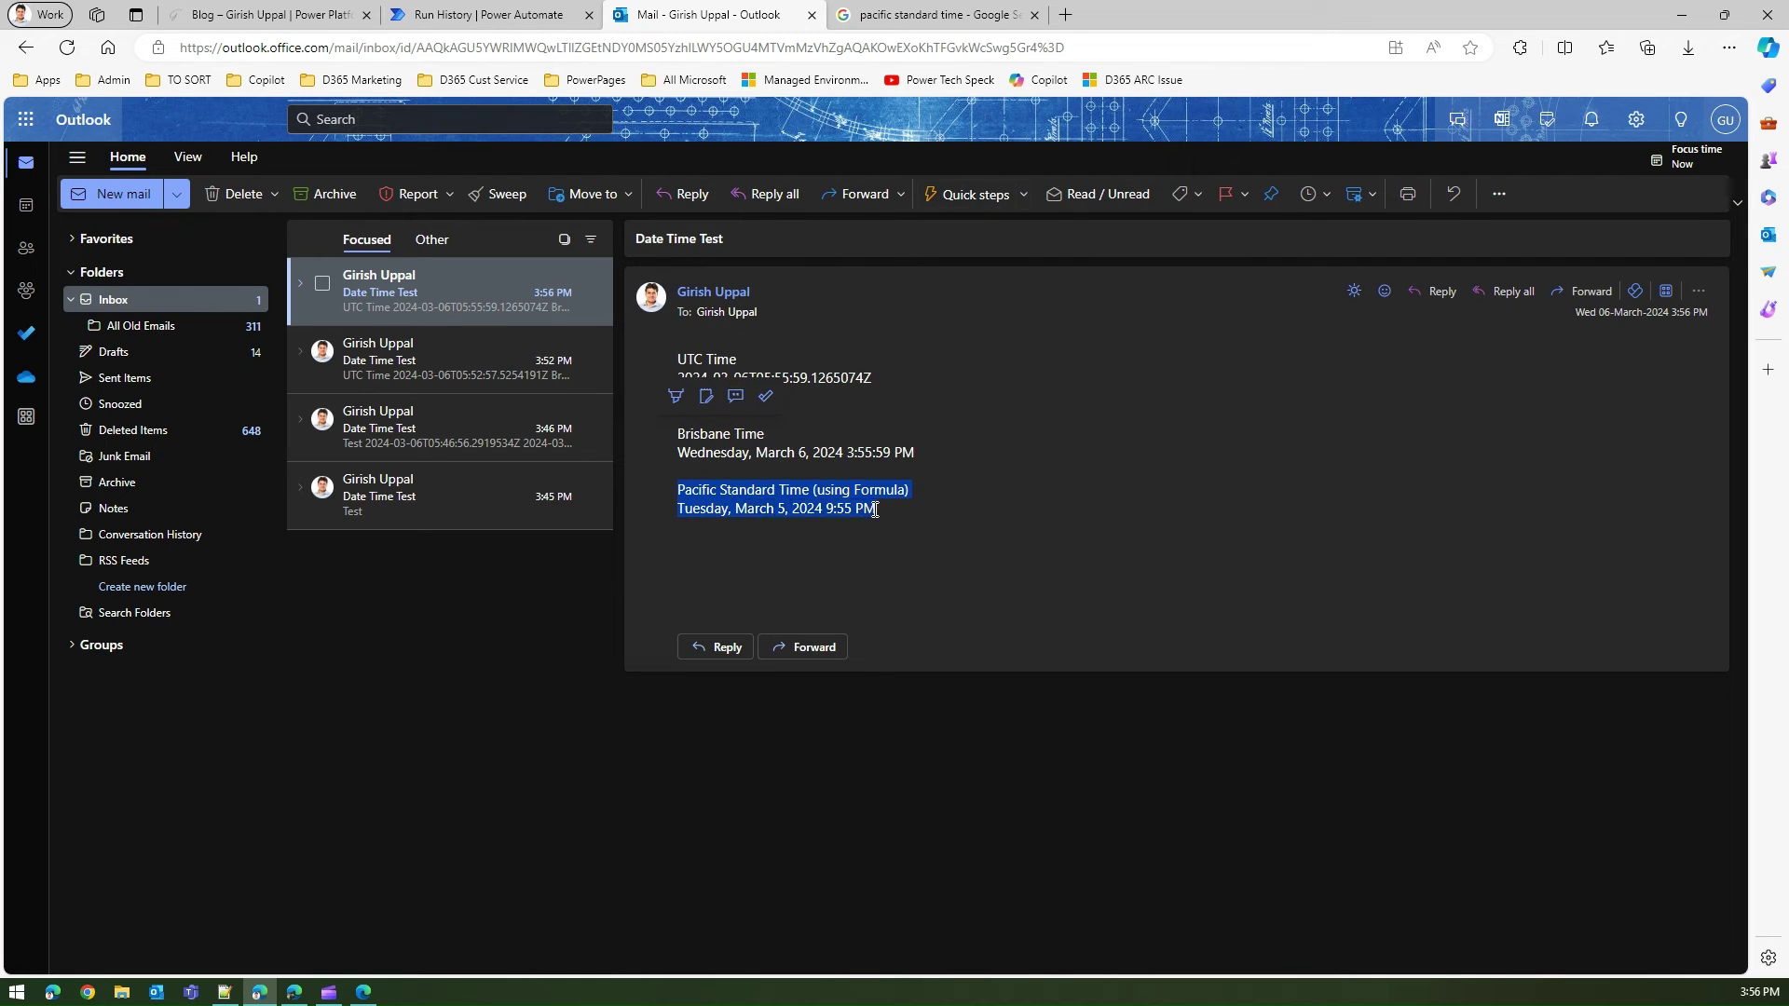
pyautogui.click(877, 510)
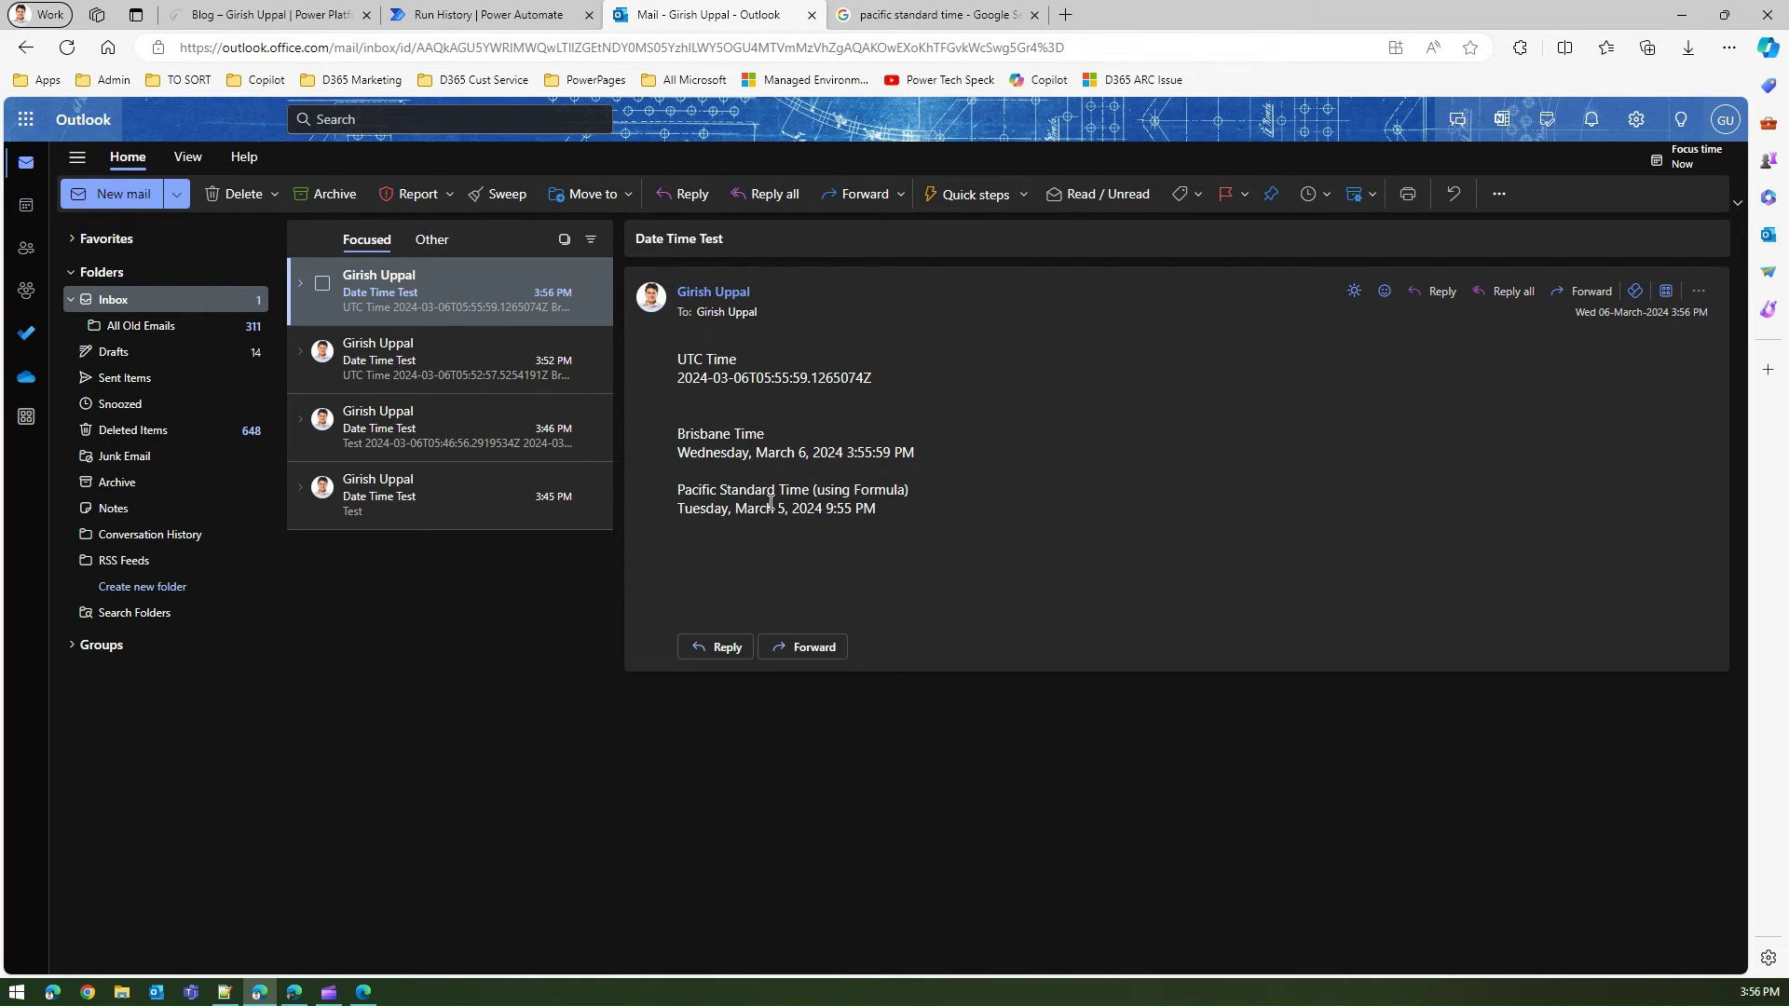
pyautogui.click(468, 14)
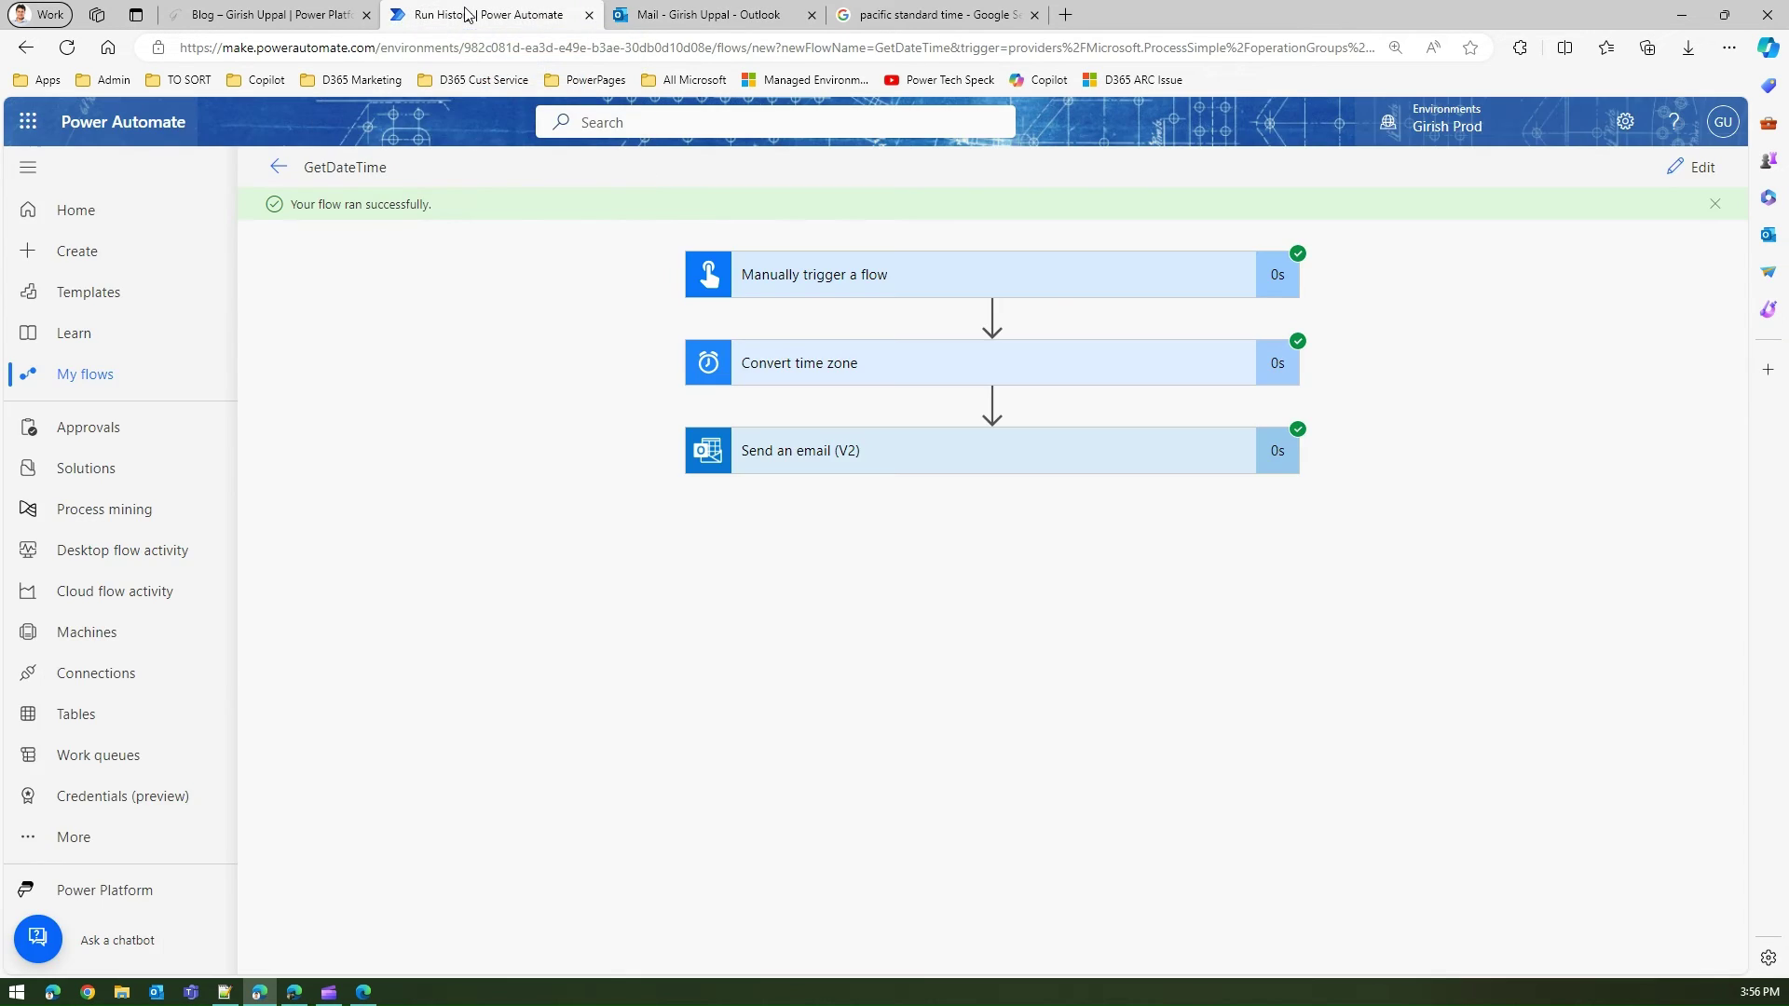
# Edit GetDateTime and inspect the ConvertFromUtc expression for the Pacific Standard Time line.
pyautogui.click(843, 464)
pyautogui.click(1694, 168)
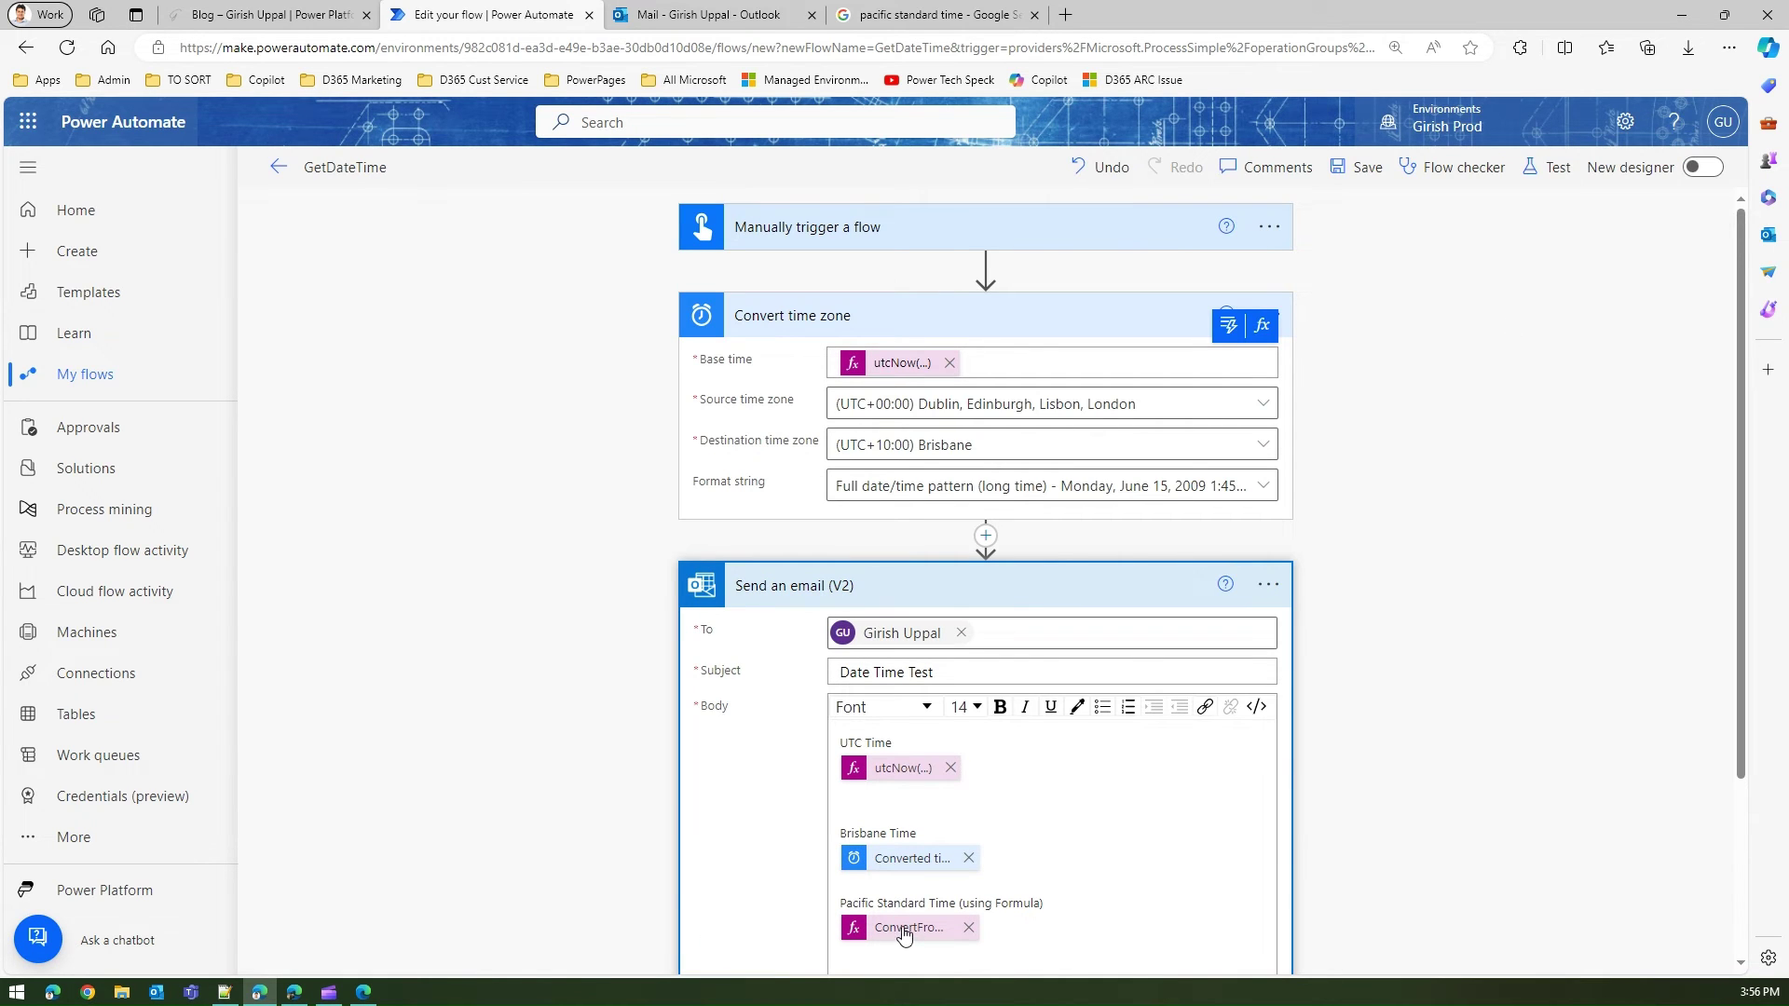
pyautogui.click(903, 934)
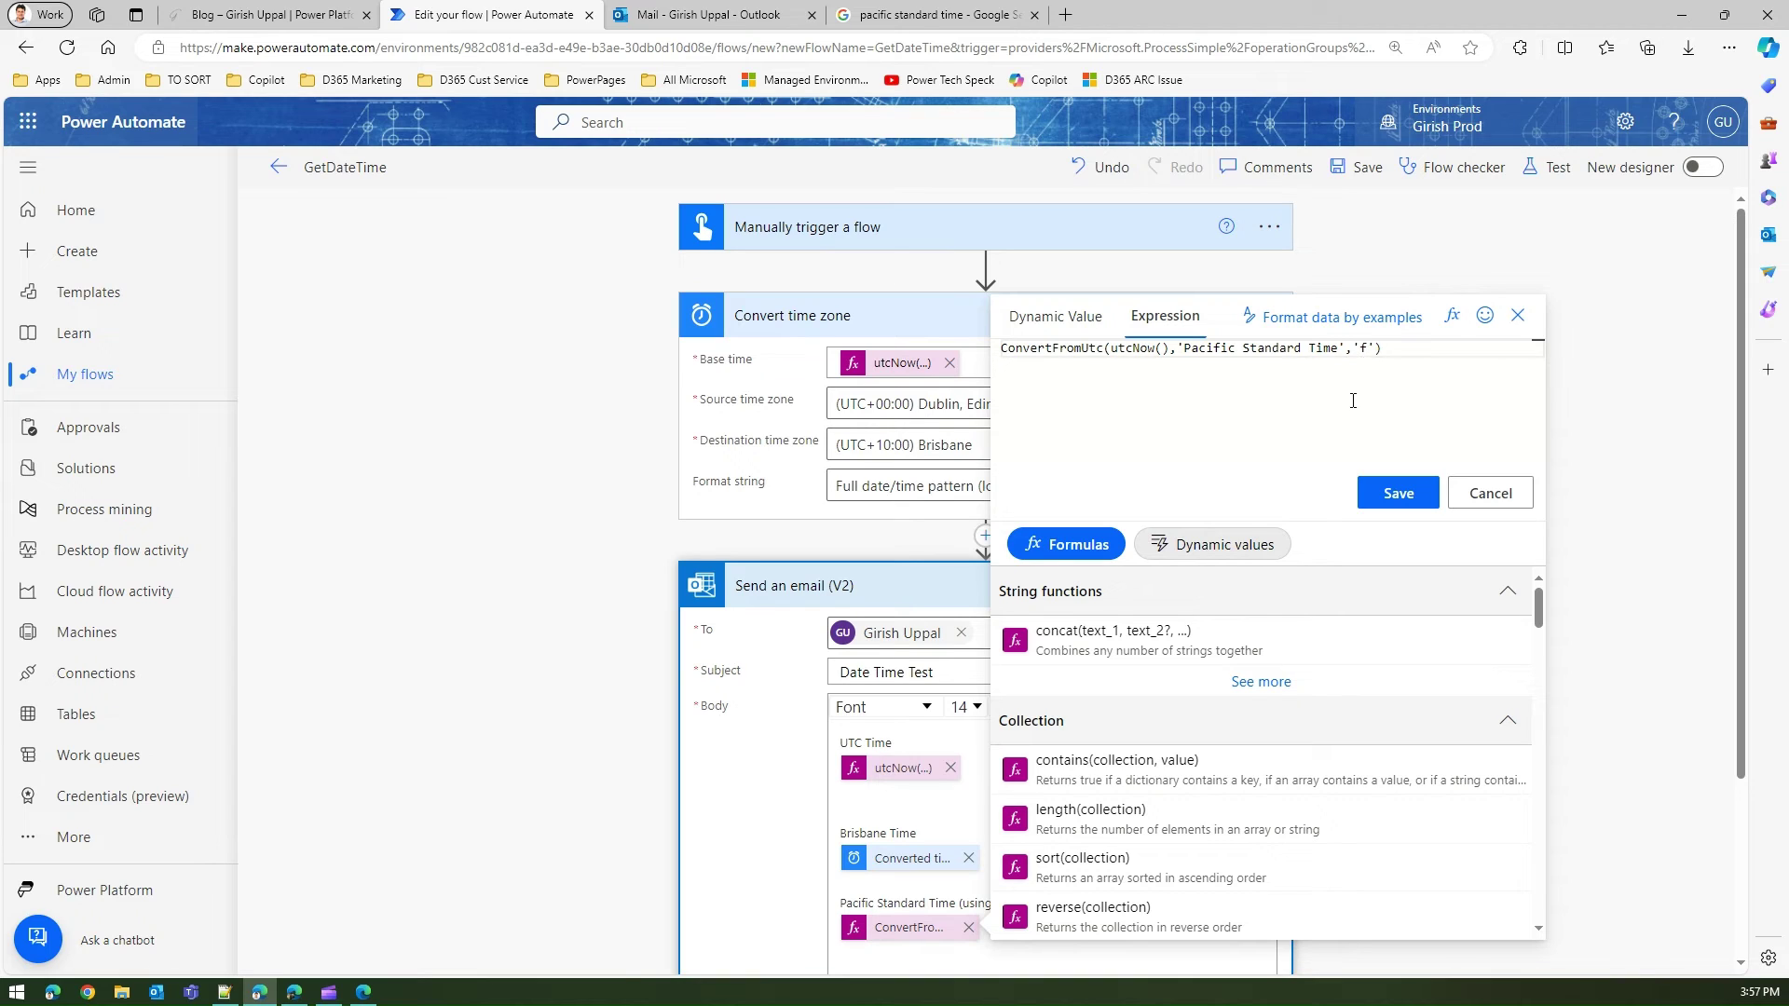
pyautogui.click(1492, 495)
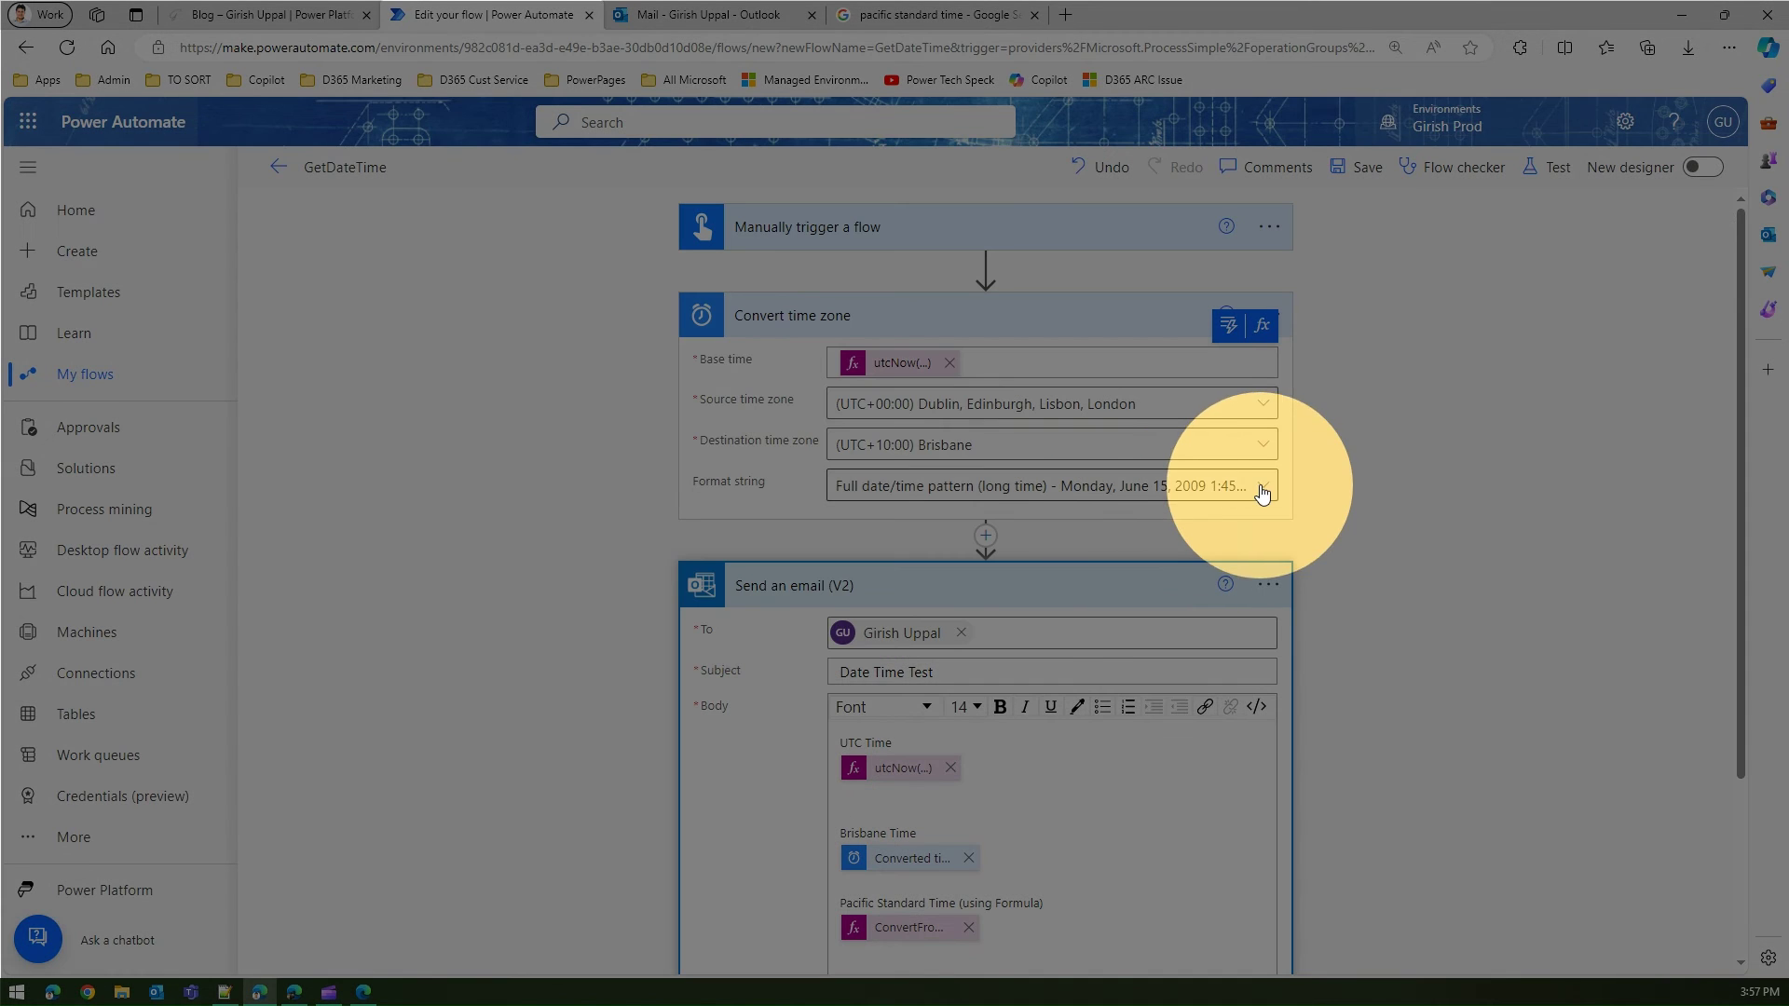
# Browse the Format string date patterns, then reopen the ConvertFromUtc(utcNow(),'Pacific Standard Time','f') expression.
pyautogui.click(1263, 489)
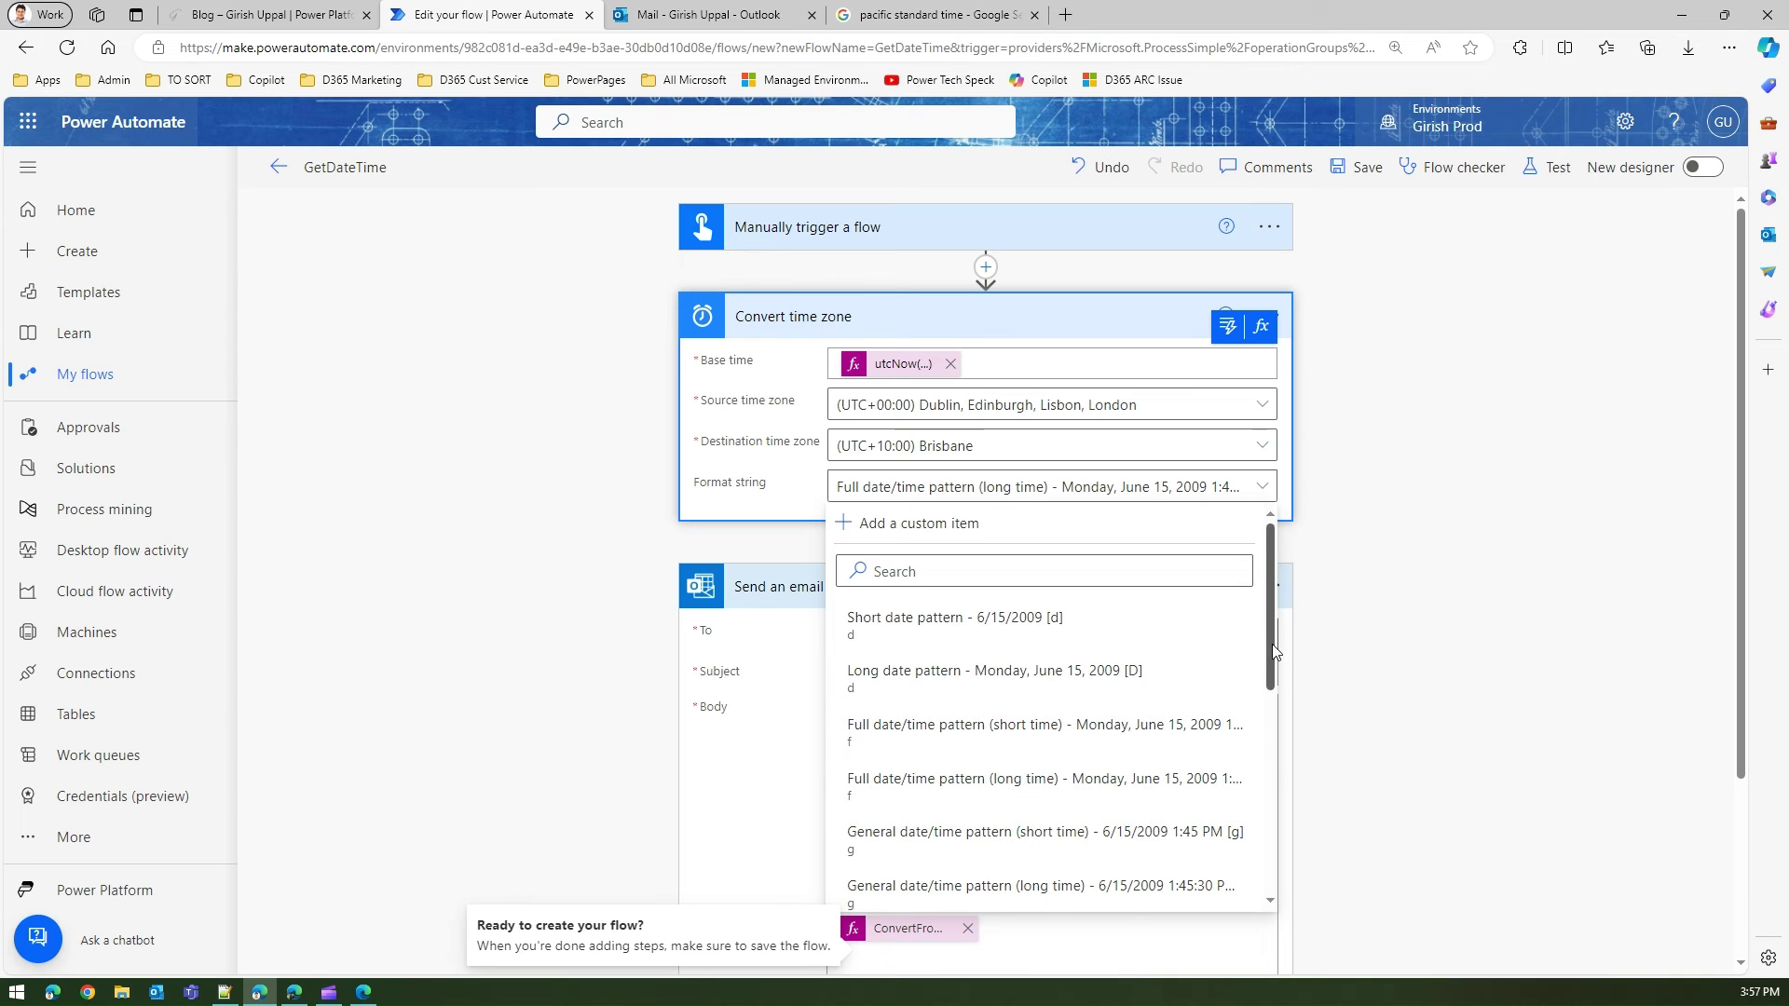
pyautogui.moveTo(1277, 652); pyautogui.dragTo(1277, 774)
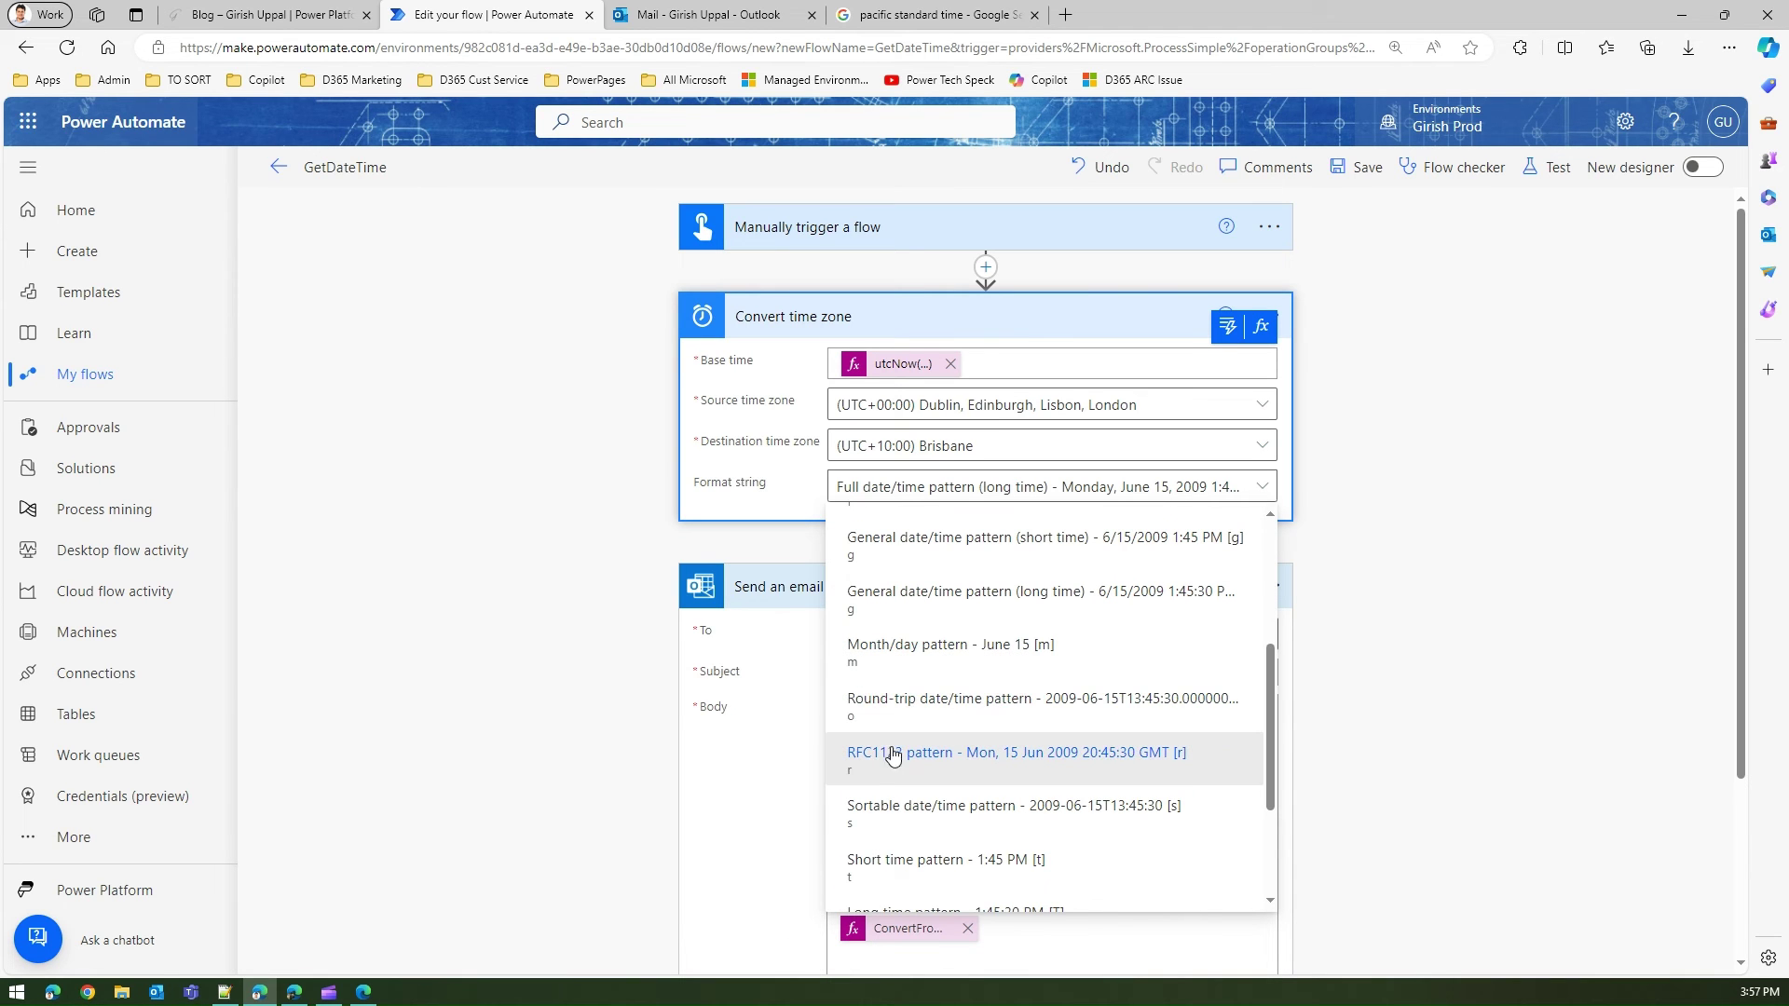
pyautogui.scroll(-2, 861, 882)
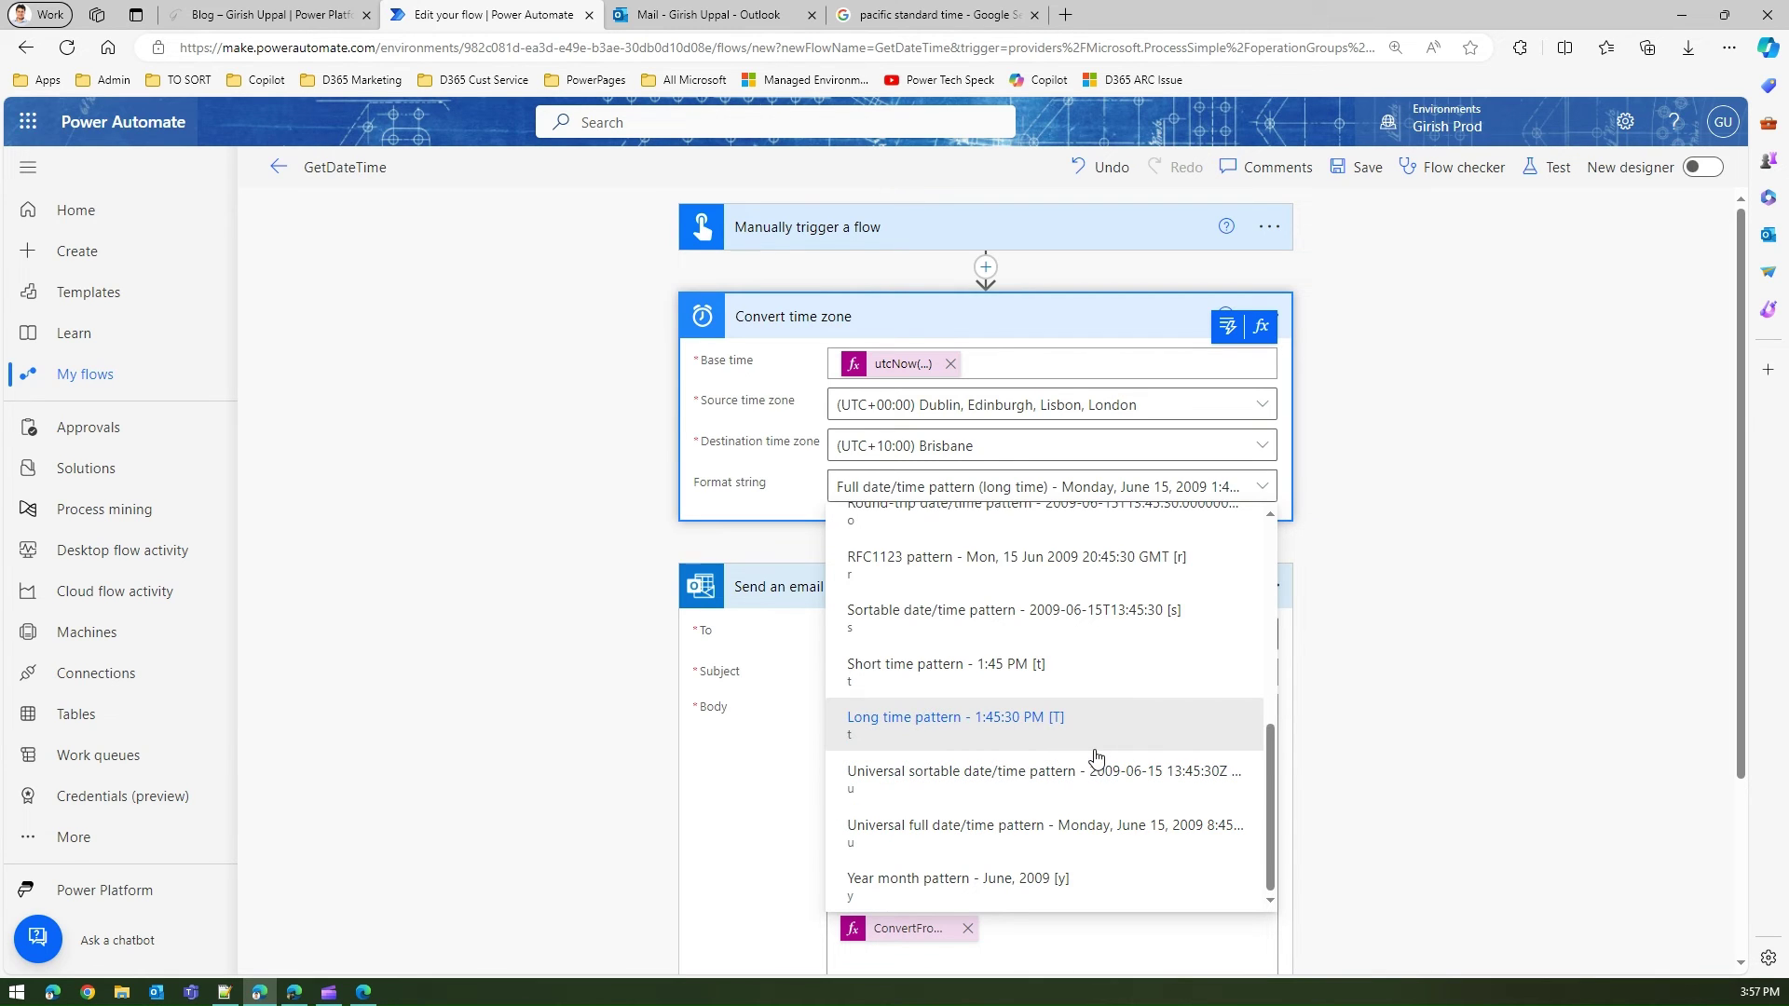
pyautogui.click(1286, 547)
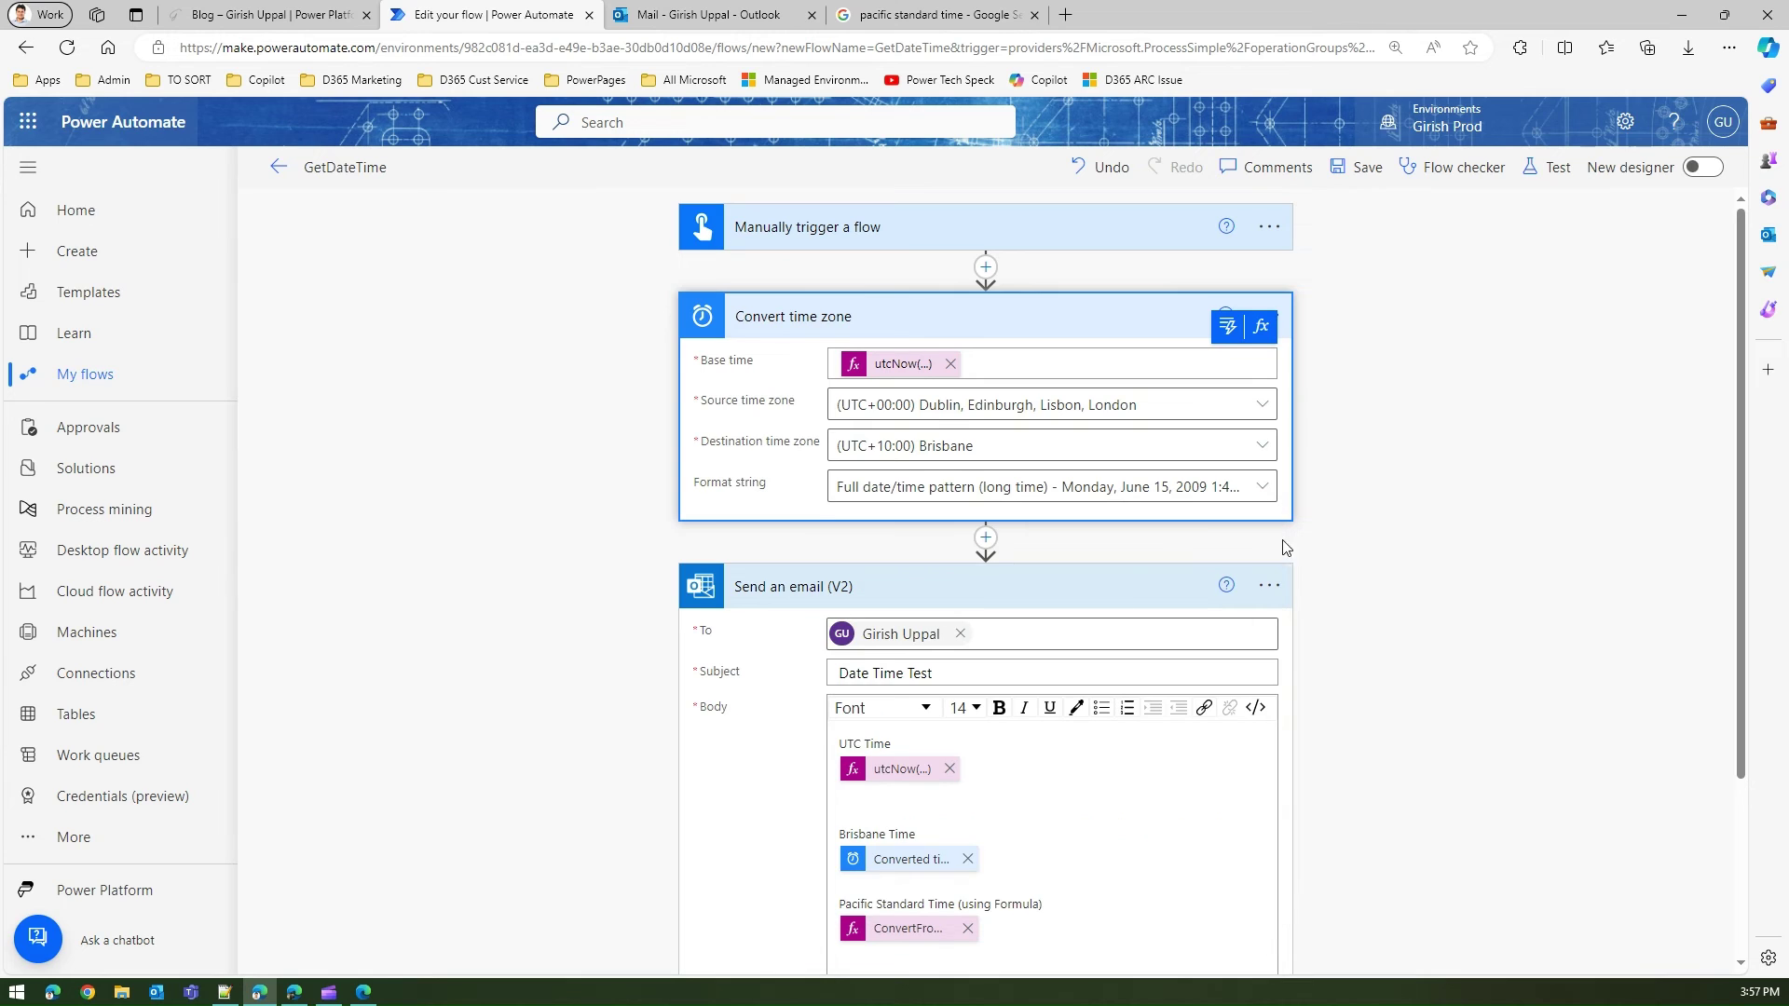
pyautogui.click(929, 926)
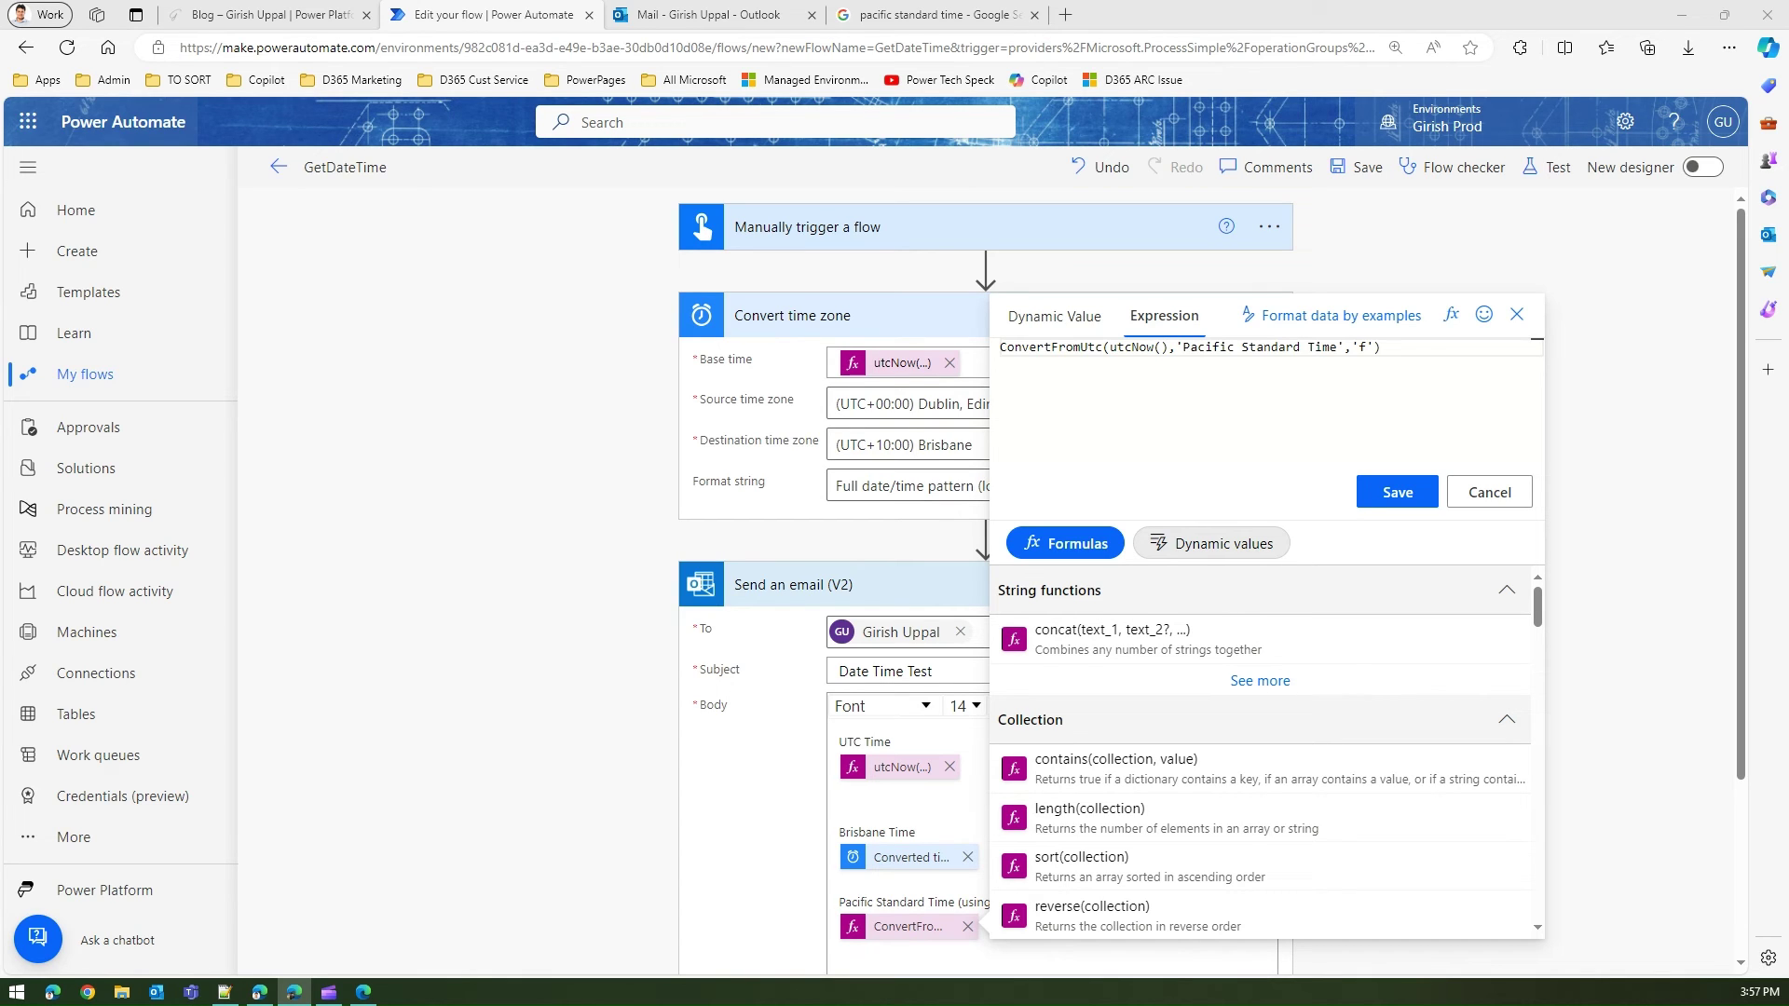
# Load Microsoft Learn's Default Time Zones article in a new browser tab.
pyautogui.click(1066, 15)
pyautogui.write('https://learn.microsoft.com/en-us/windows-hardware/manufacture/desktop/default-time-zones?view=windows-11')
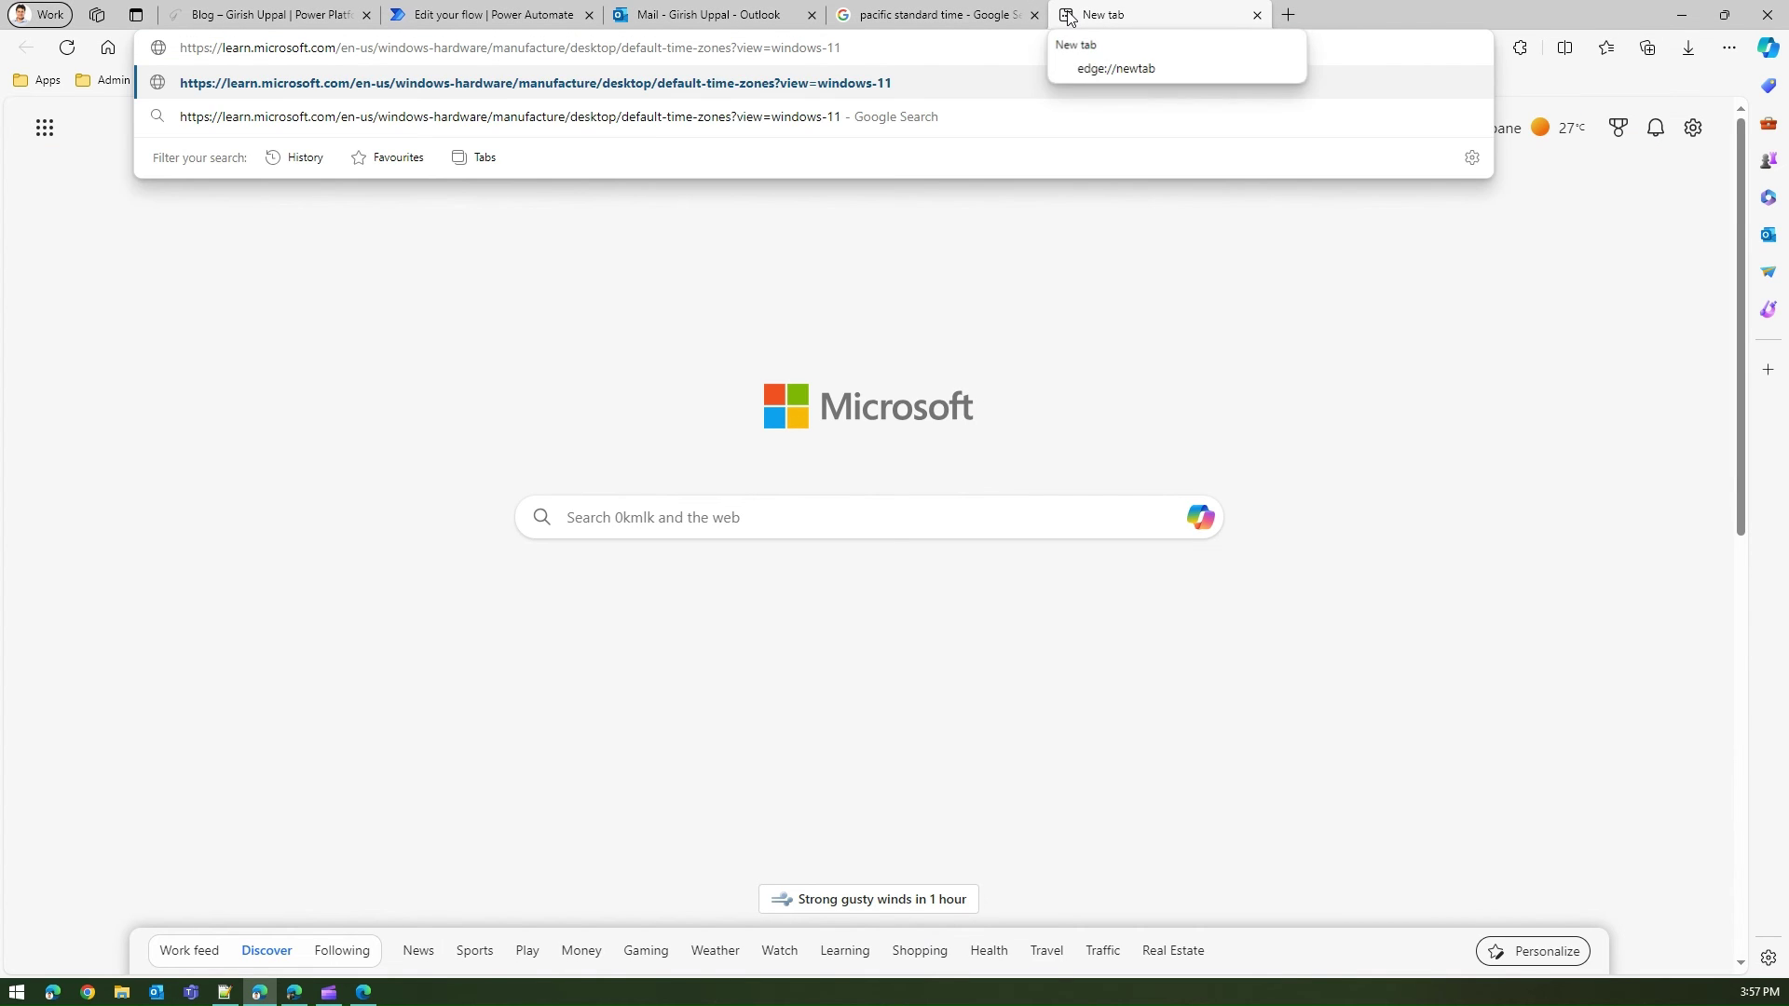
pyautogui.press('Return')
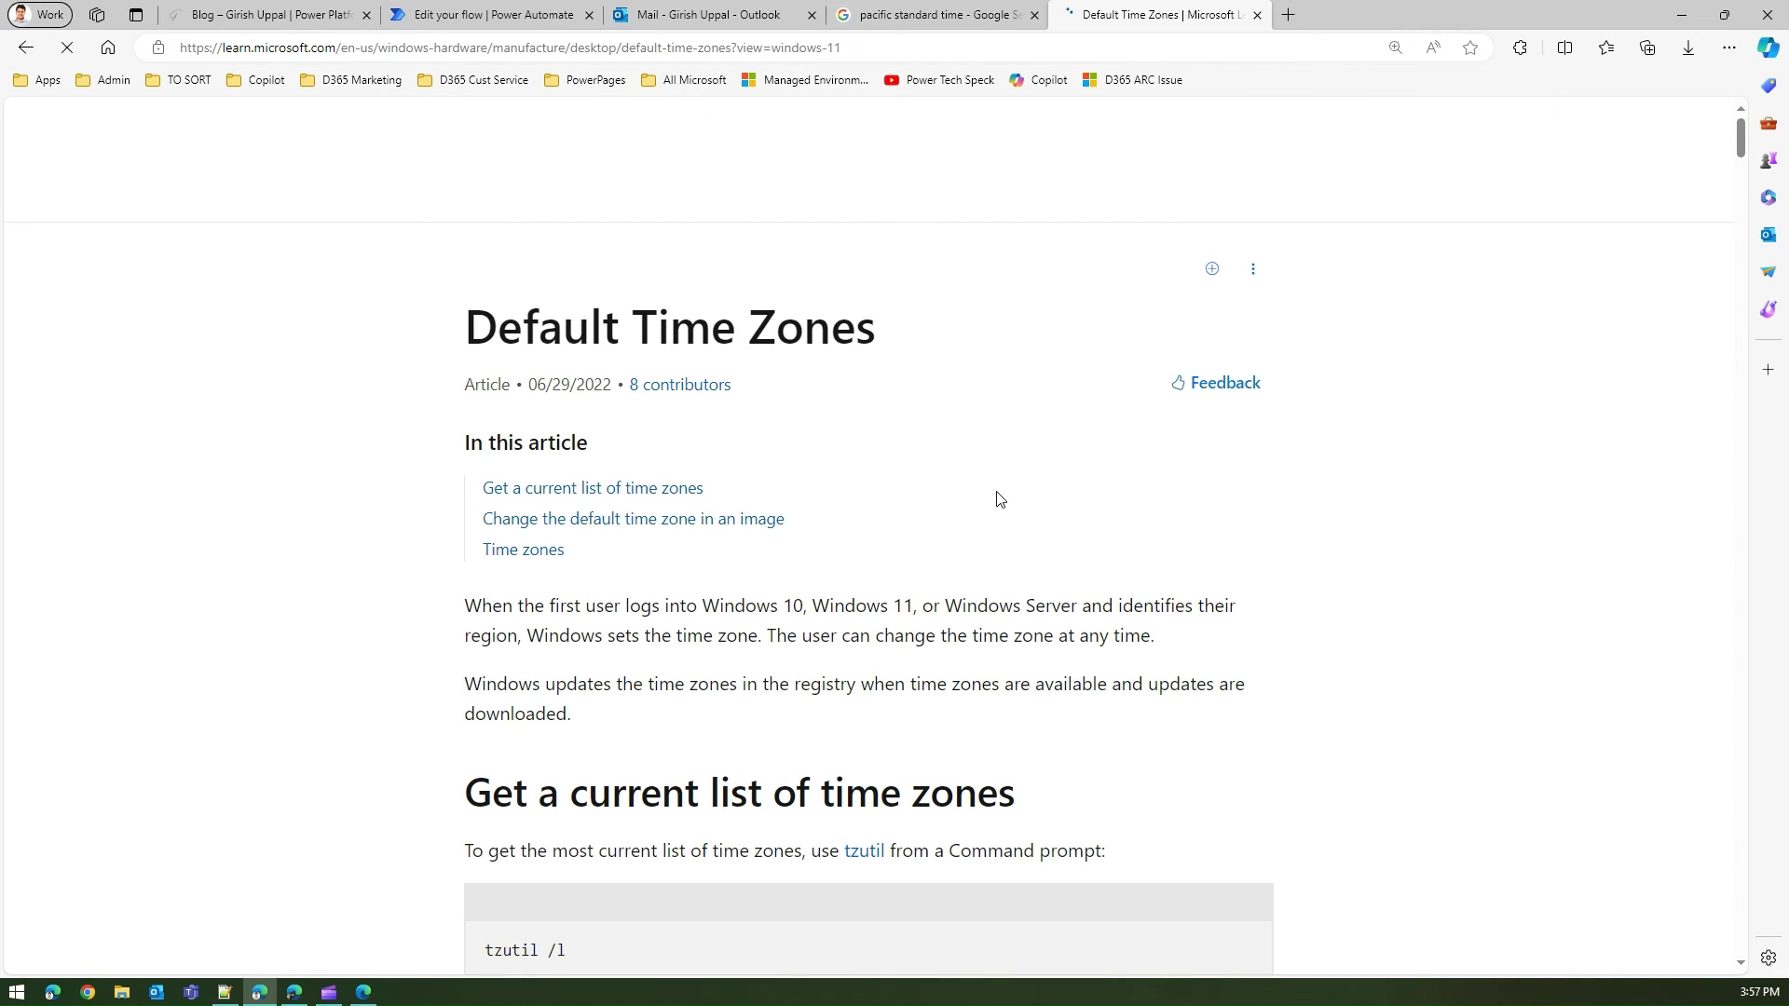
pyautogui.scroll(-12, 1741, 187)
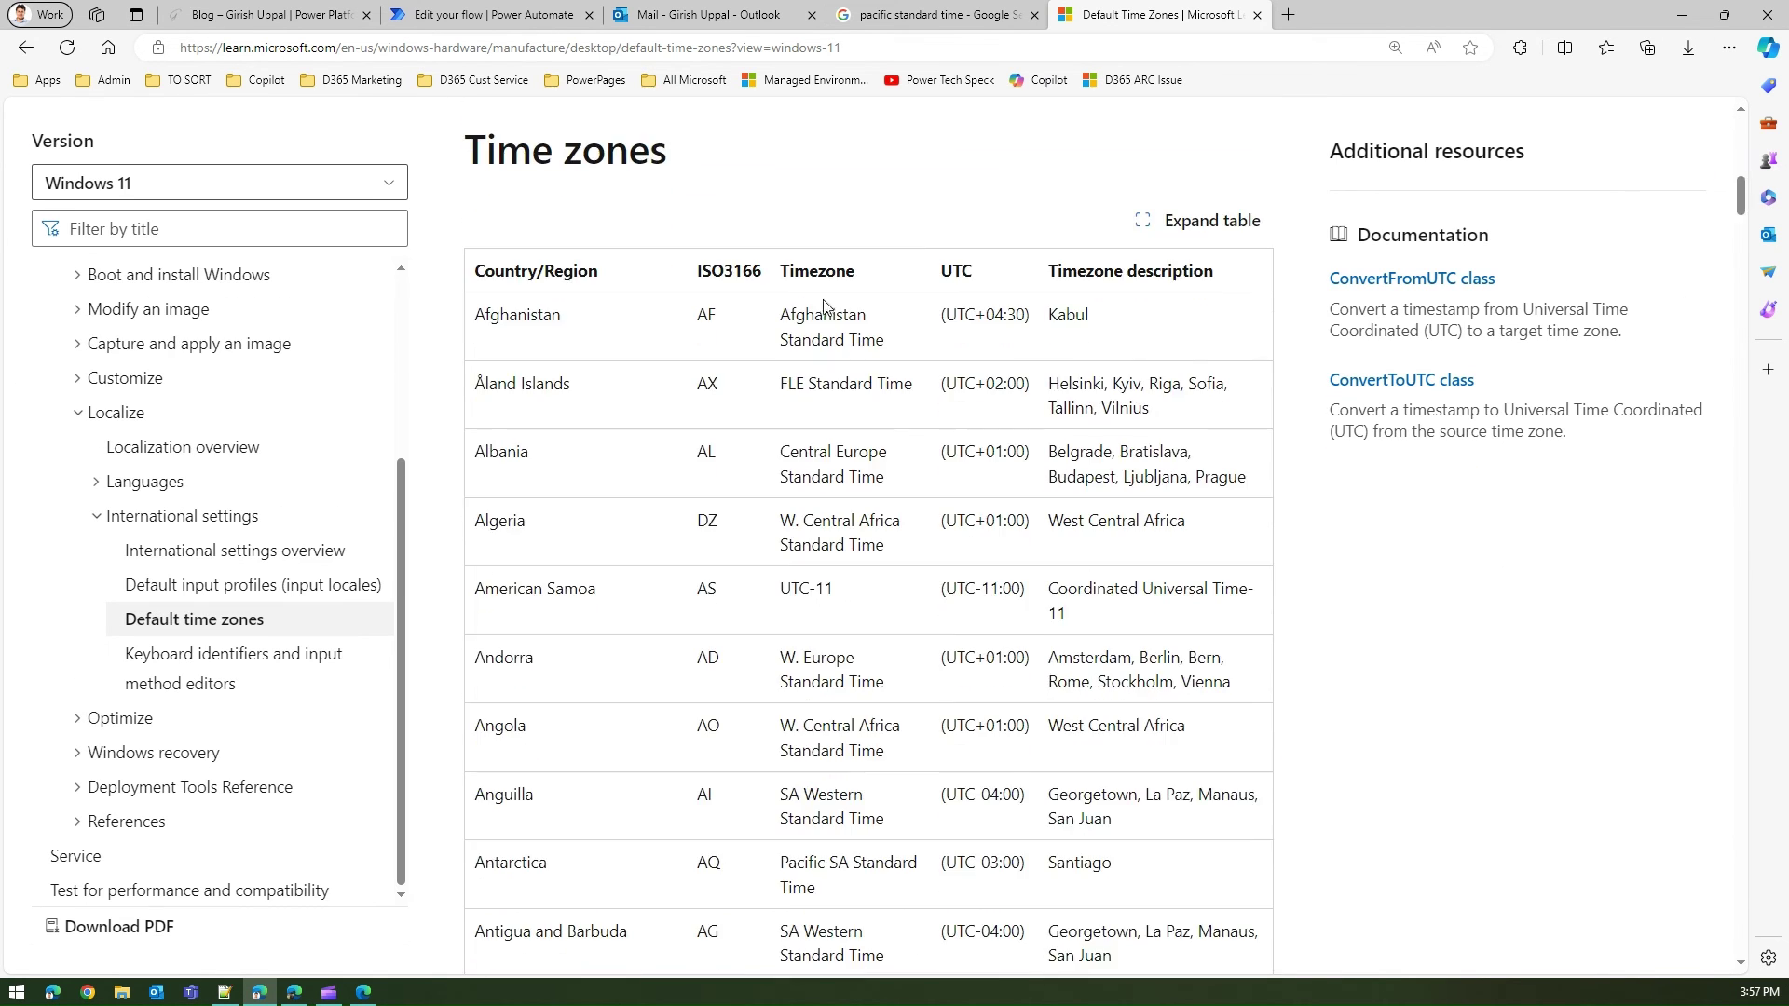
# Review Windows time zone names like Afghanistan Standard Time and SA Western Standard Time.
pyautogui.moveTo(781, 316); pyautogui.dragTo(879, 340)
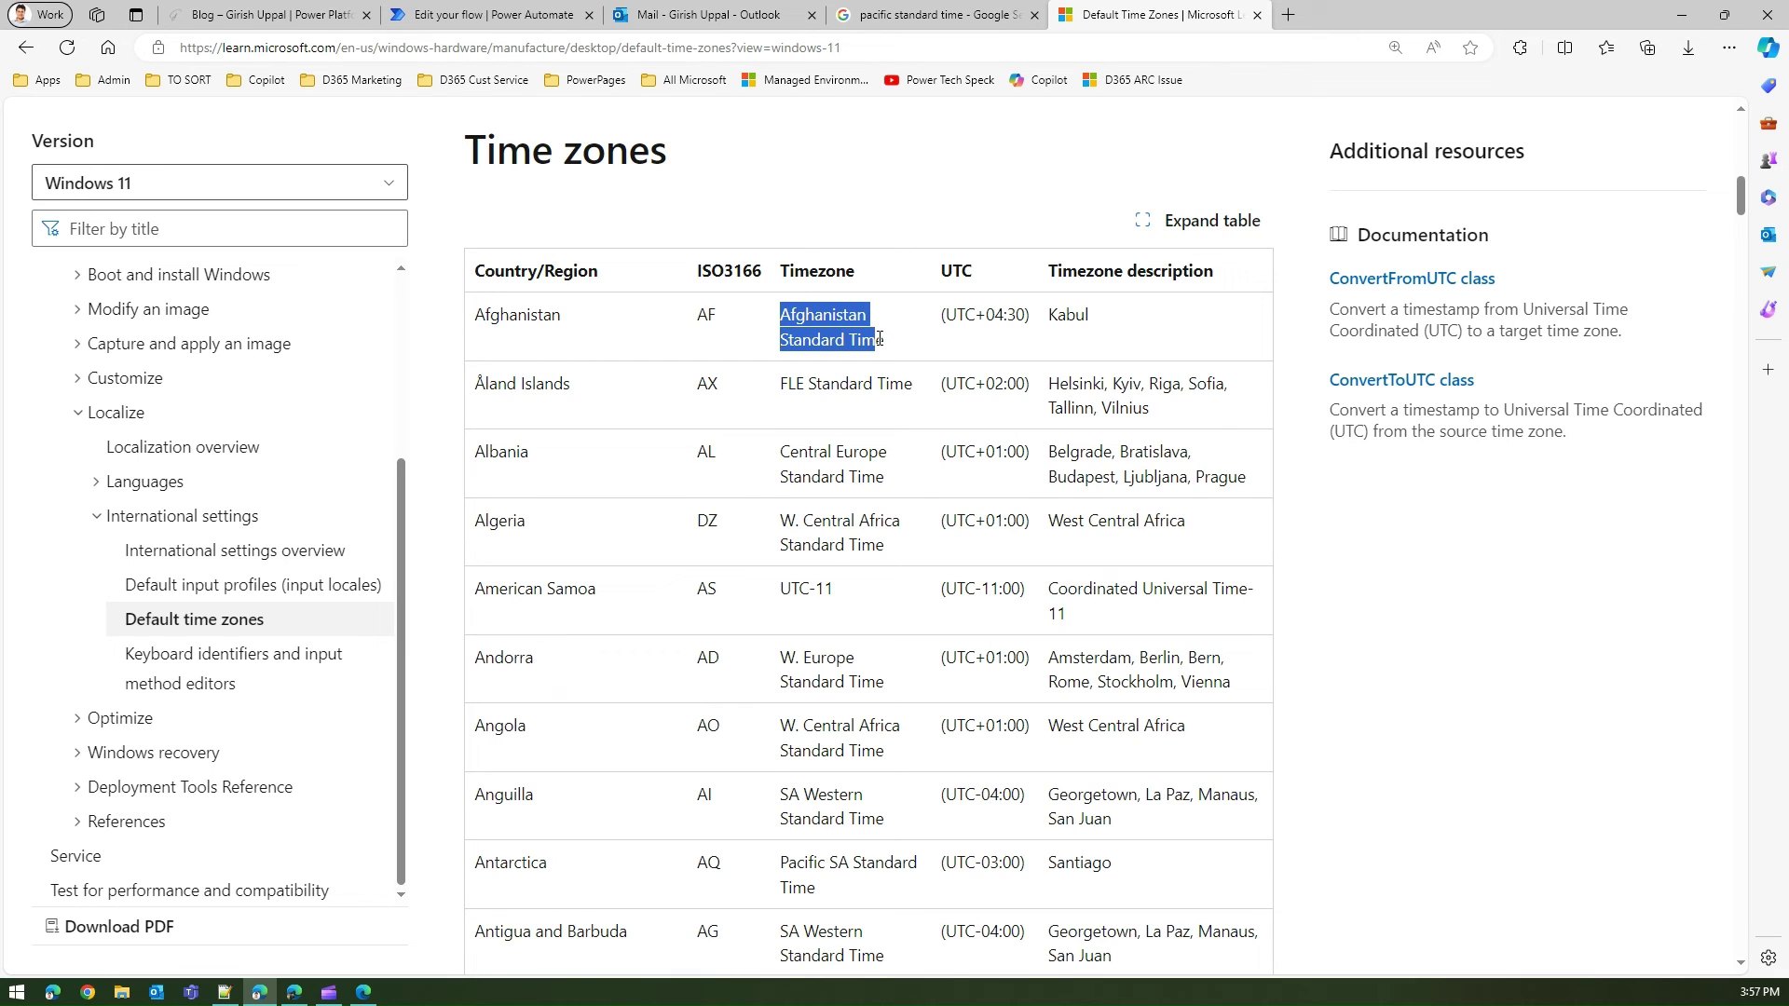
pyautogui.moveTo(783, 934); pyautogui.dragTo(880, 955)
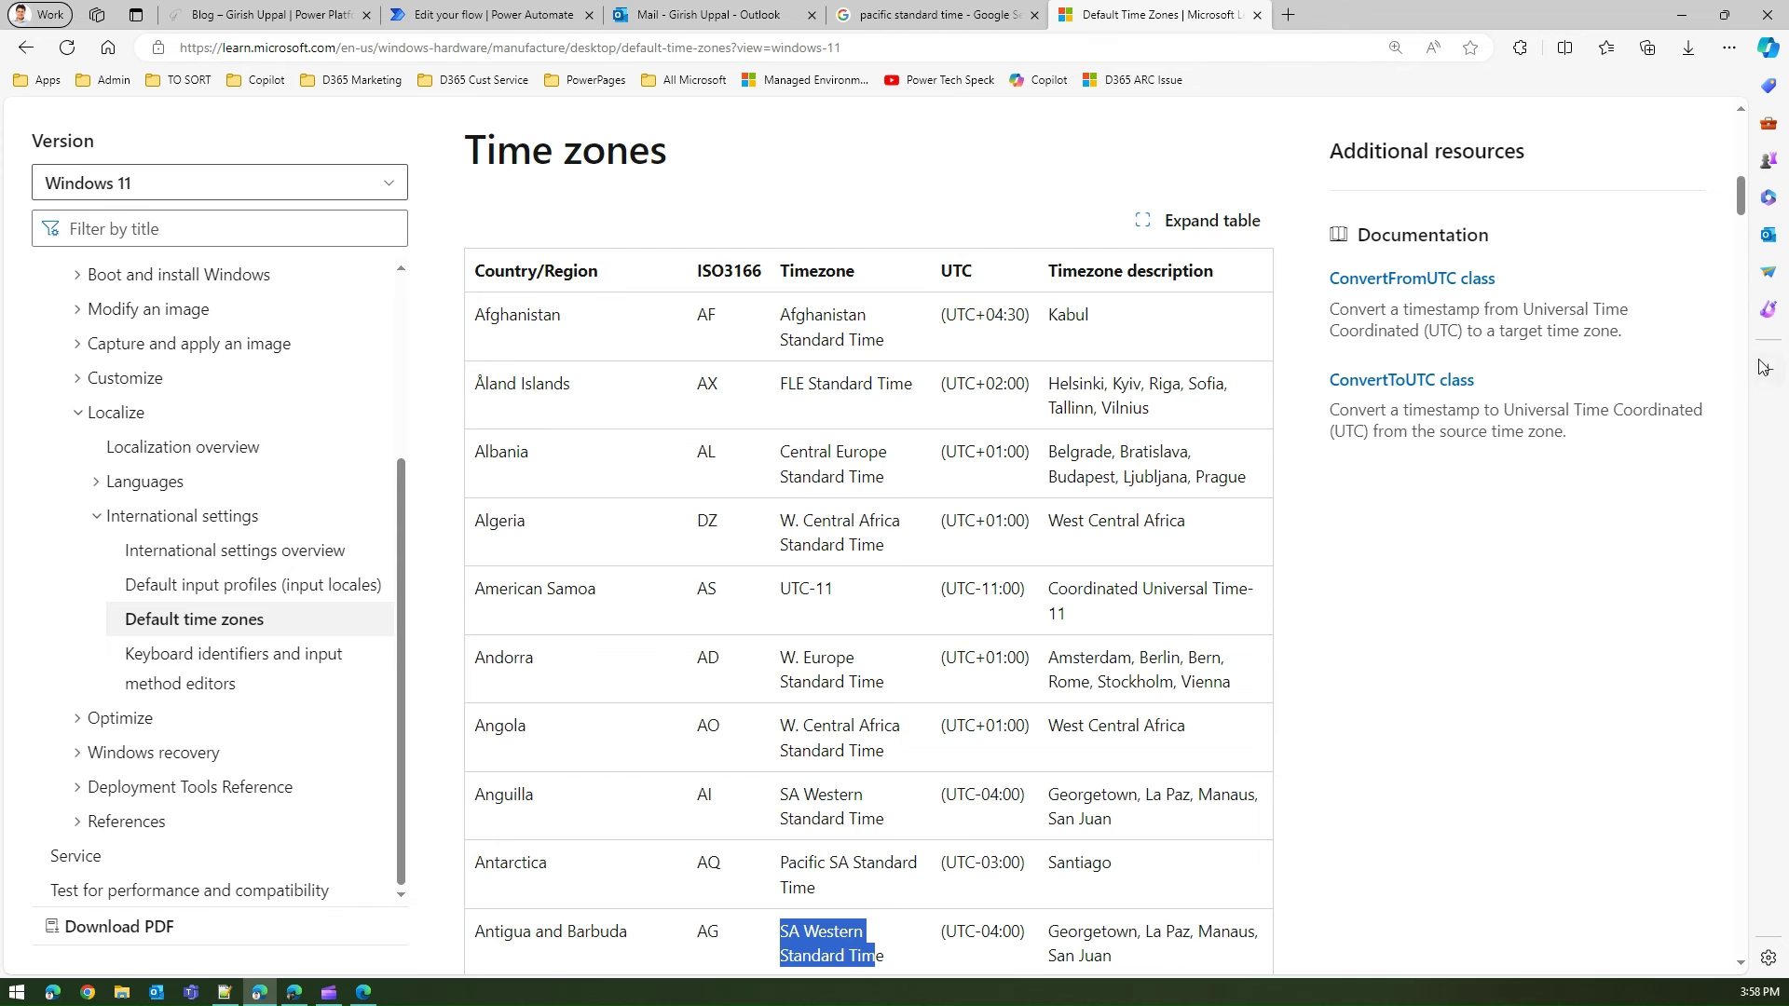
pyautogui.moveTo(1741, 214); pyautogui.dragTo(1749, 249)
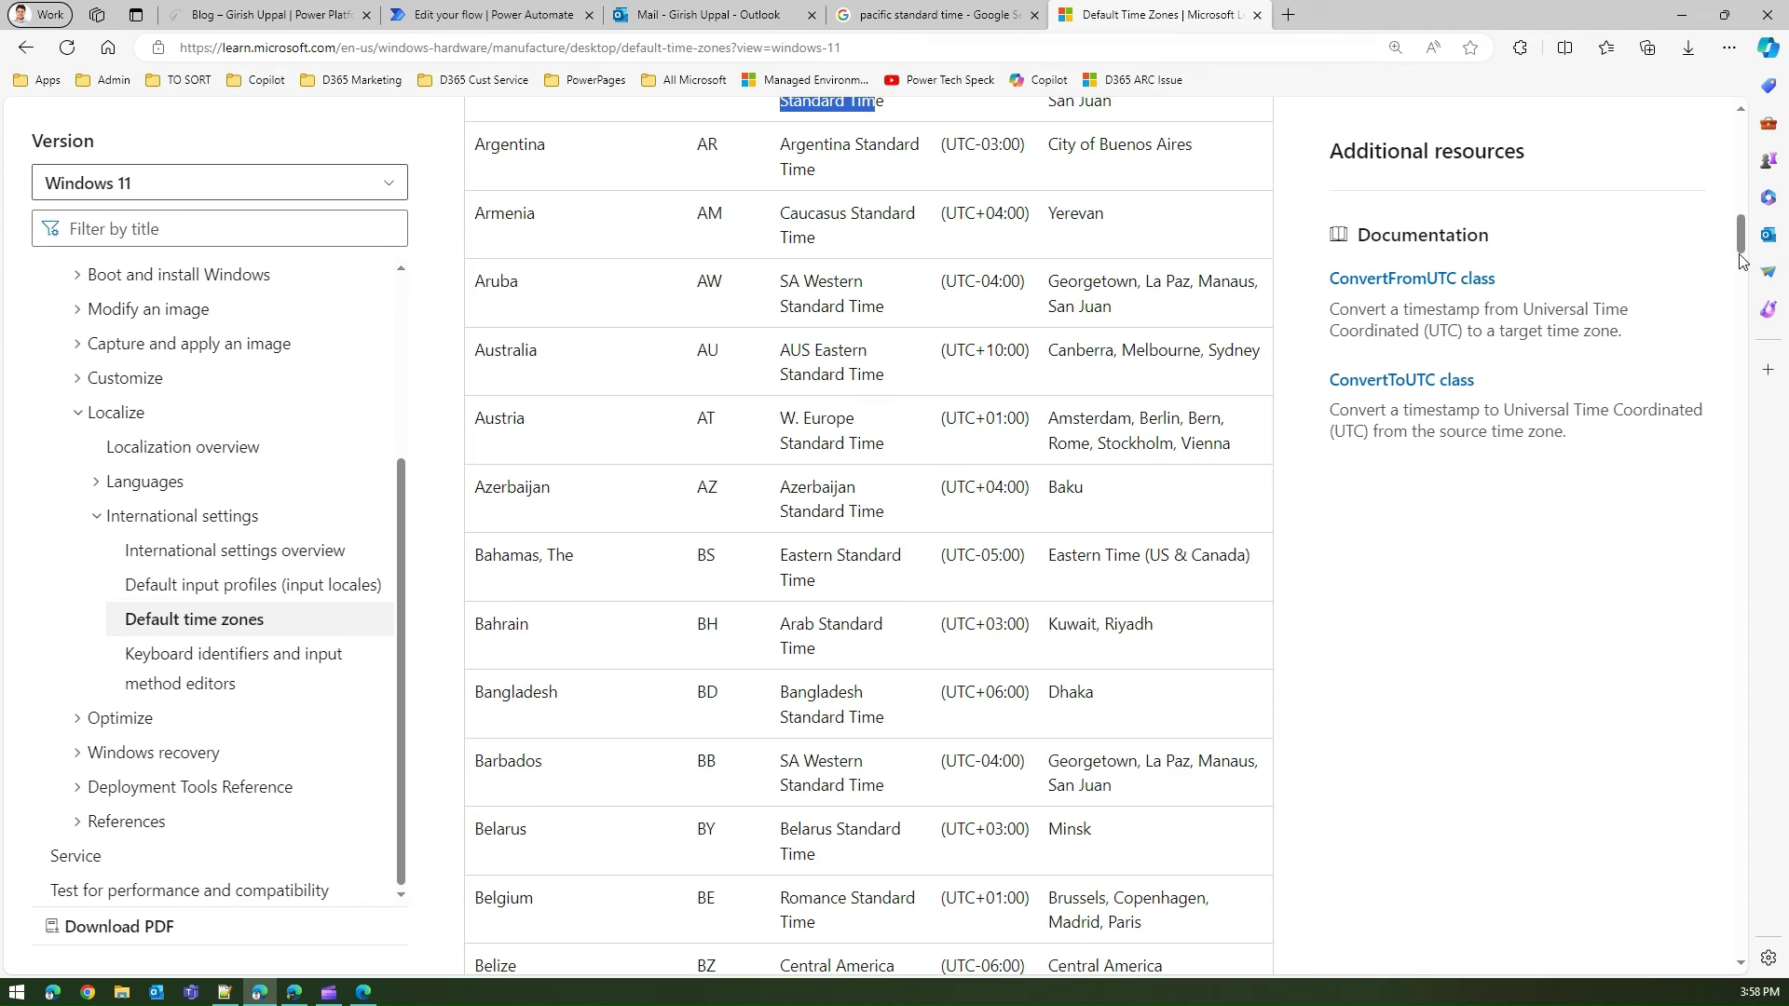
pyautogui.moveTo(1740, 255); pyautogui.dragTo(1748, 358)
pyautogui.moveTo(781, 639); pyautogui.dragTo(879, 658)
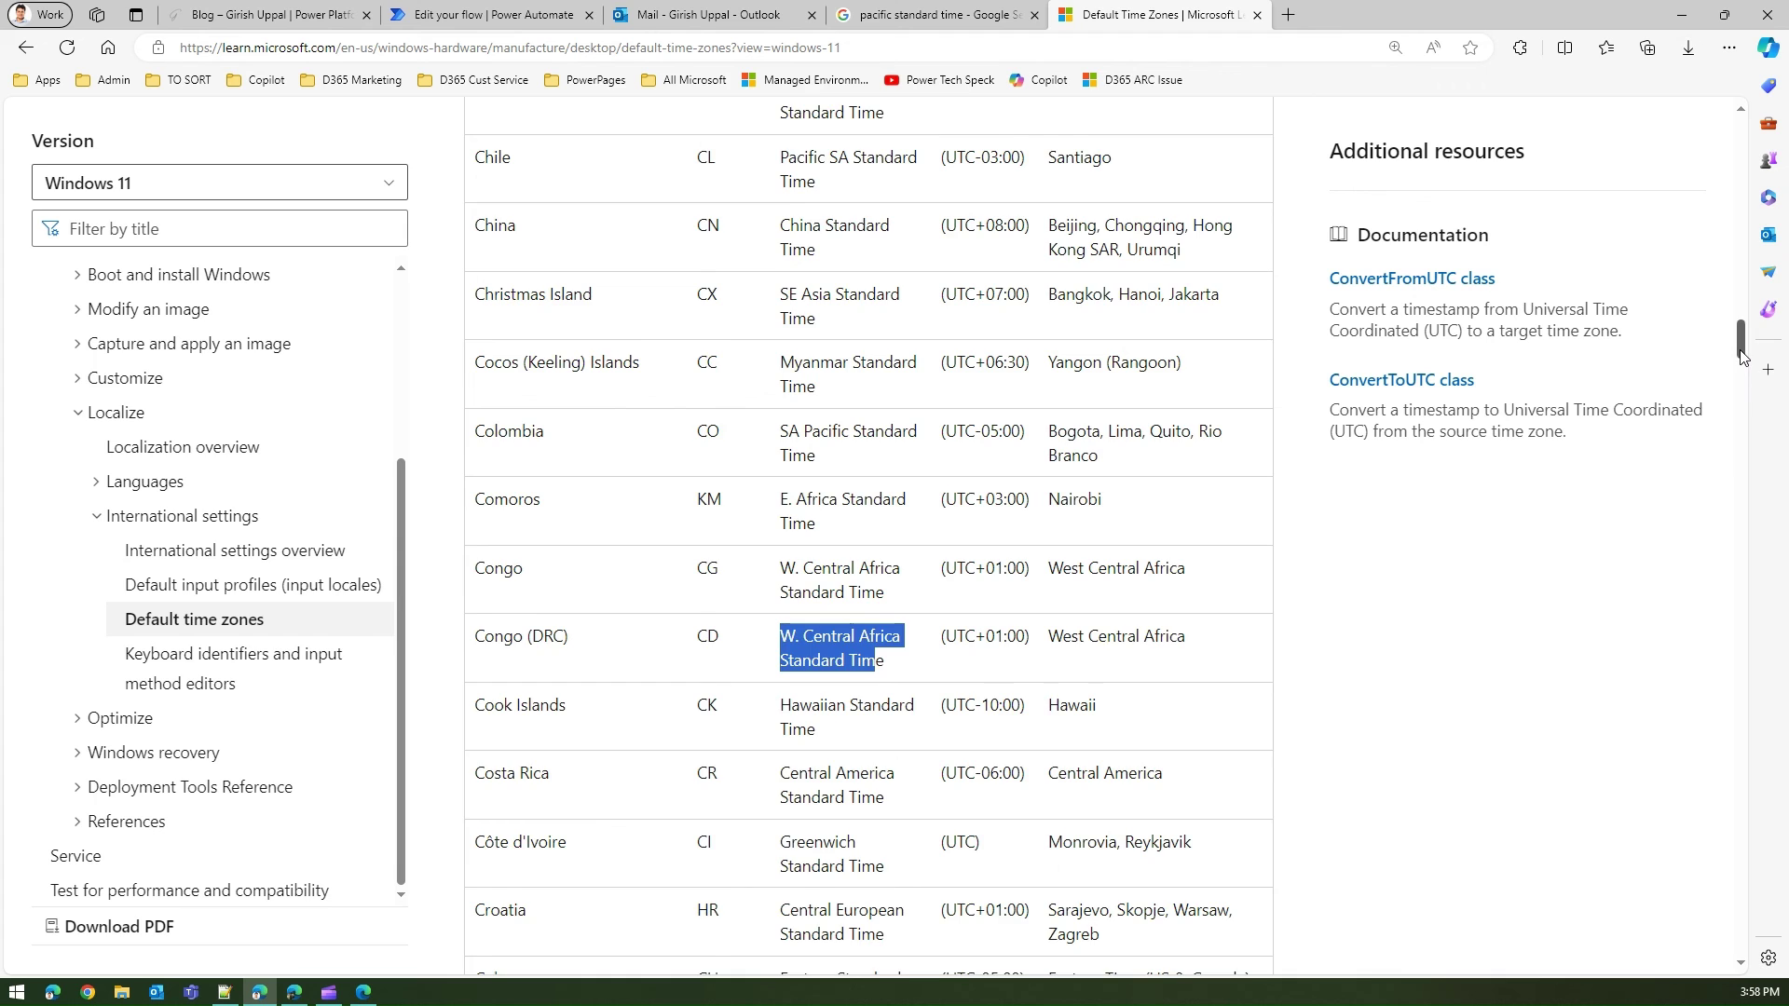
pyautogui.moveTo(1741, 354); pyautogui.dragTo(1743, 425)
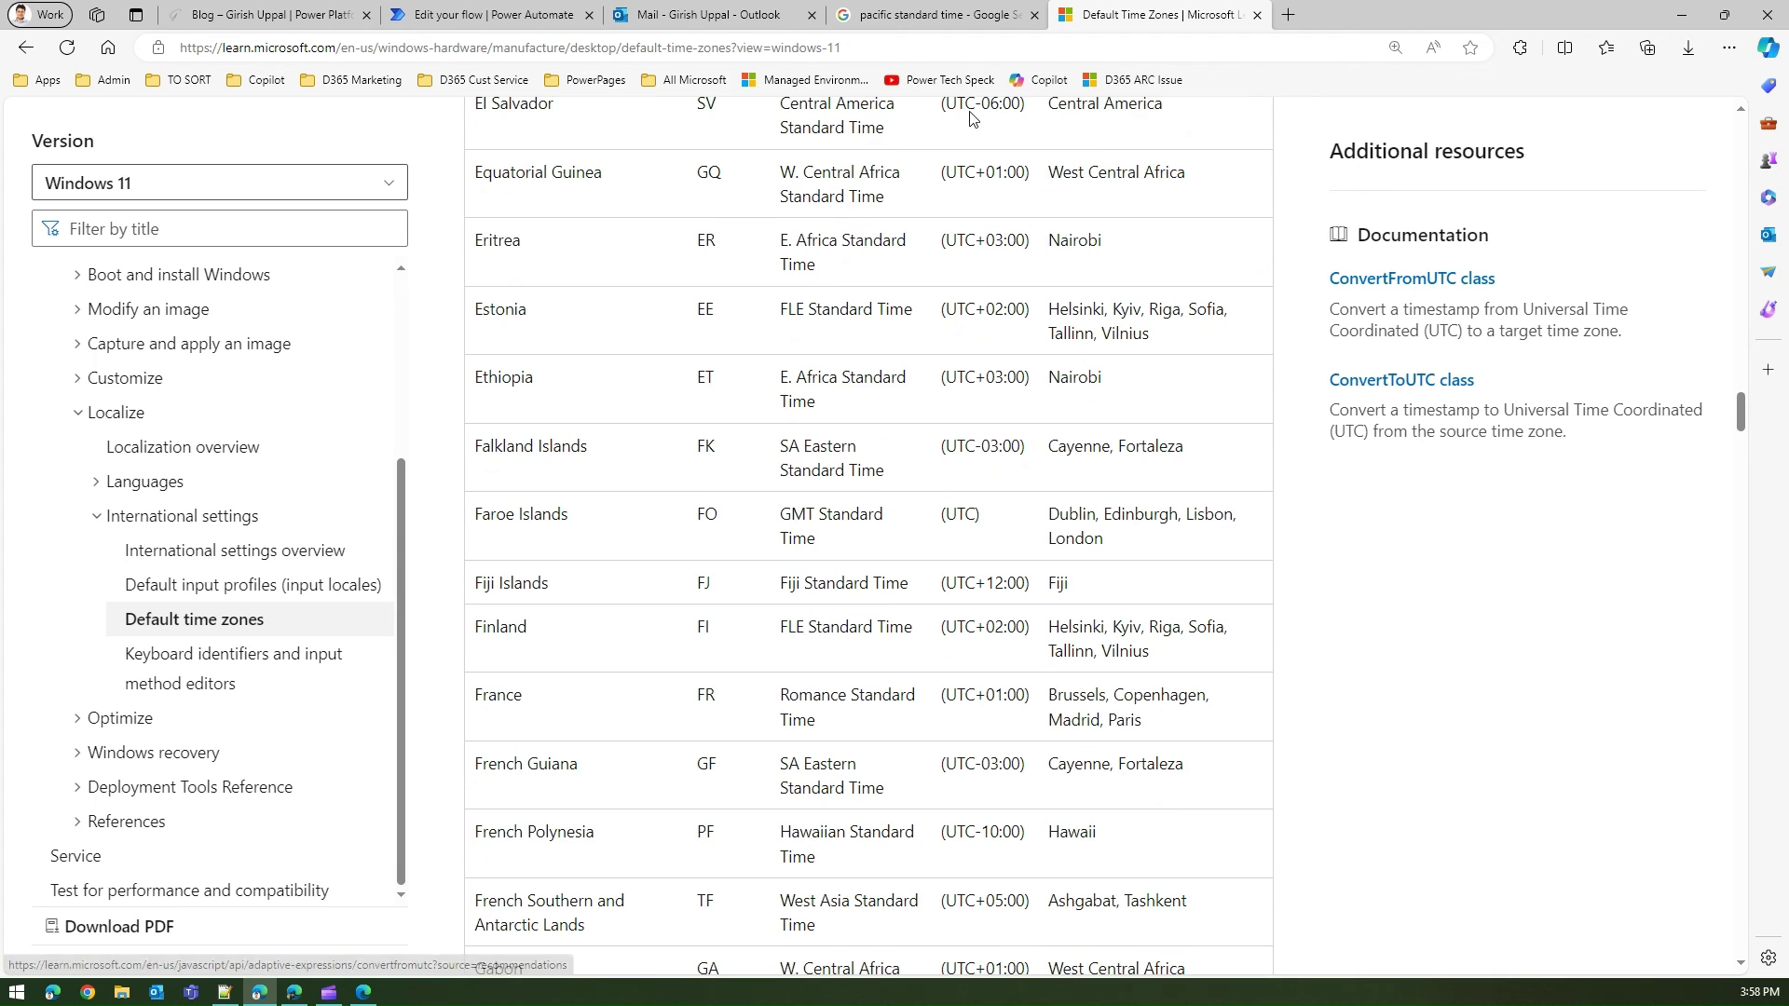
pyautogui.click(485, 15)
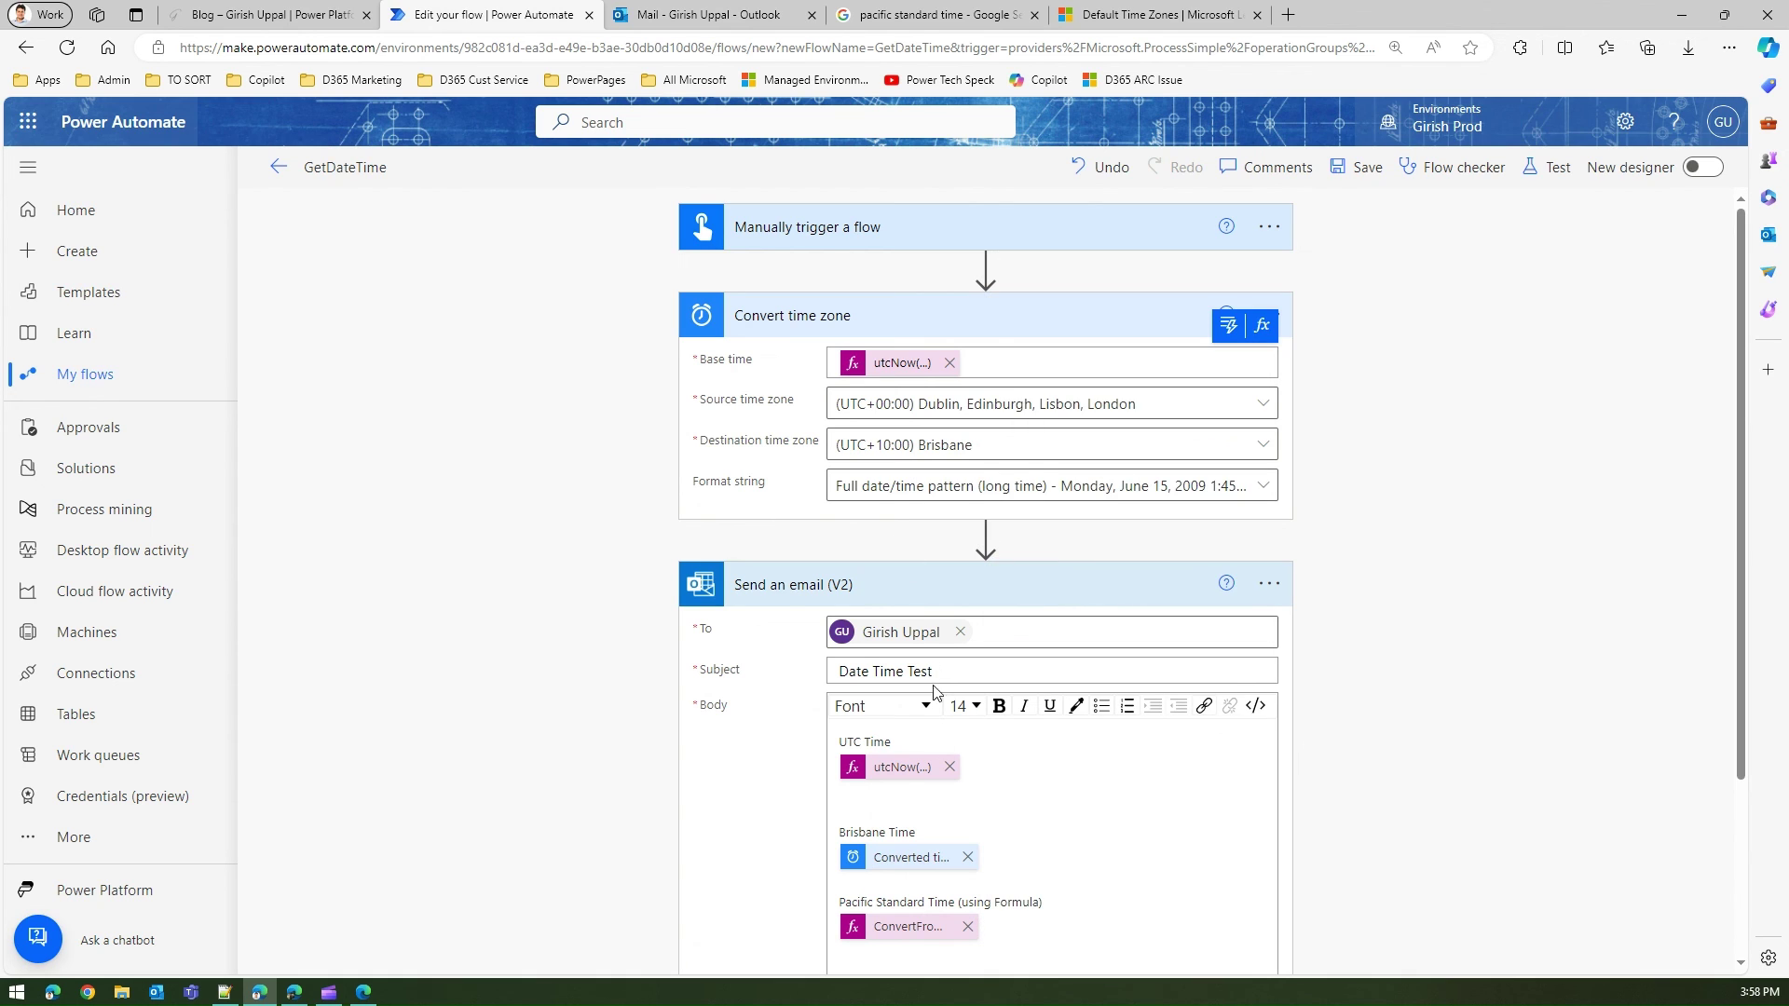
pyautogui.click(877, 932)
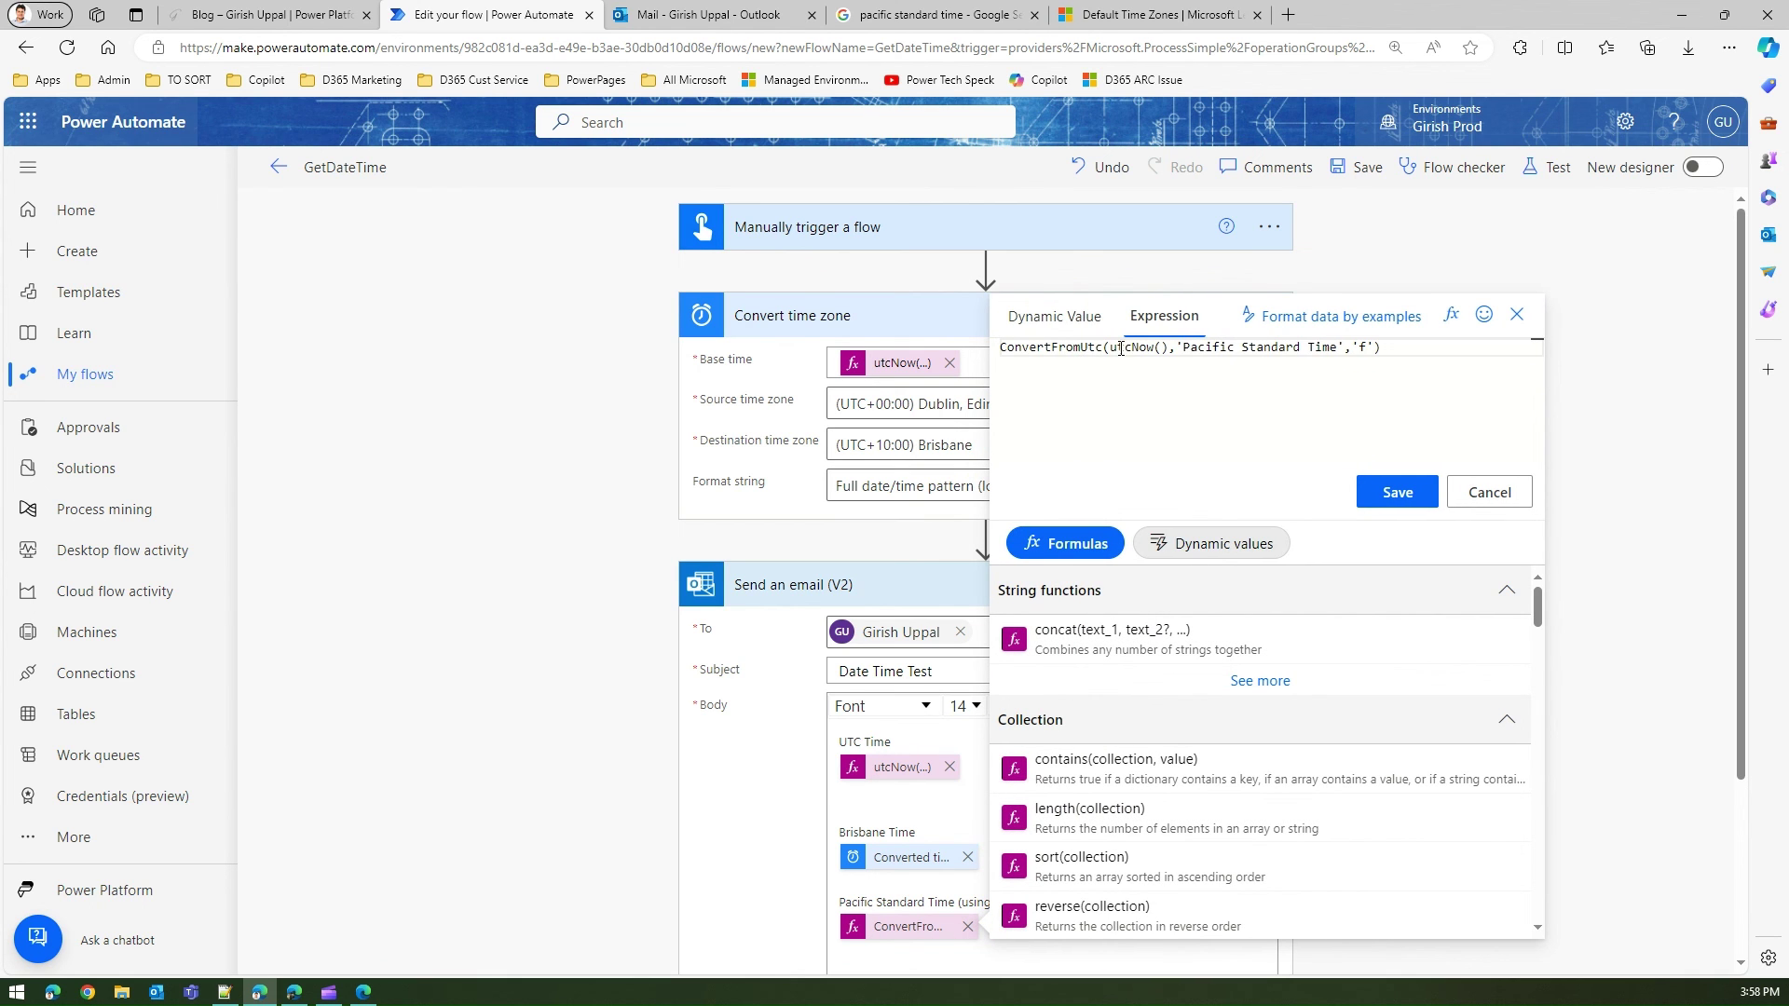
pyautogui.moveTo(1111, 348); pyautogui.dragTo(1171, 347)
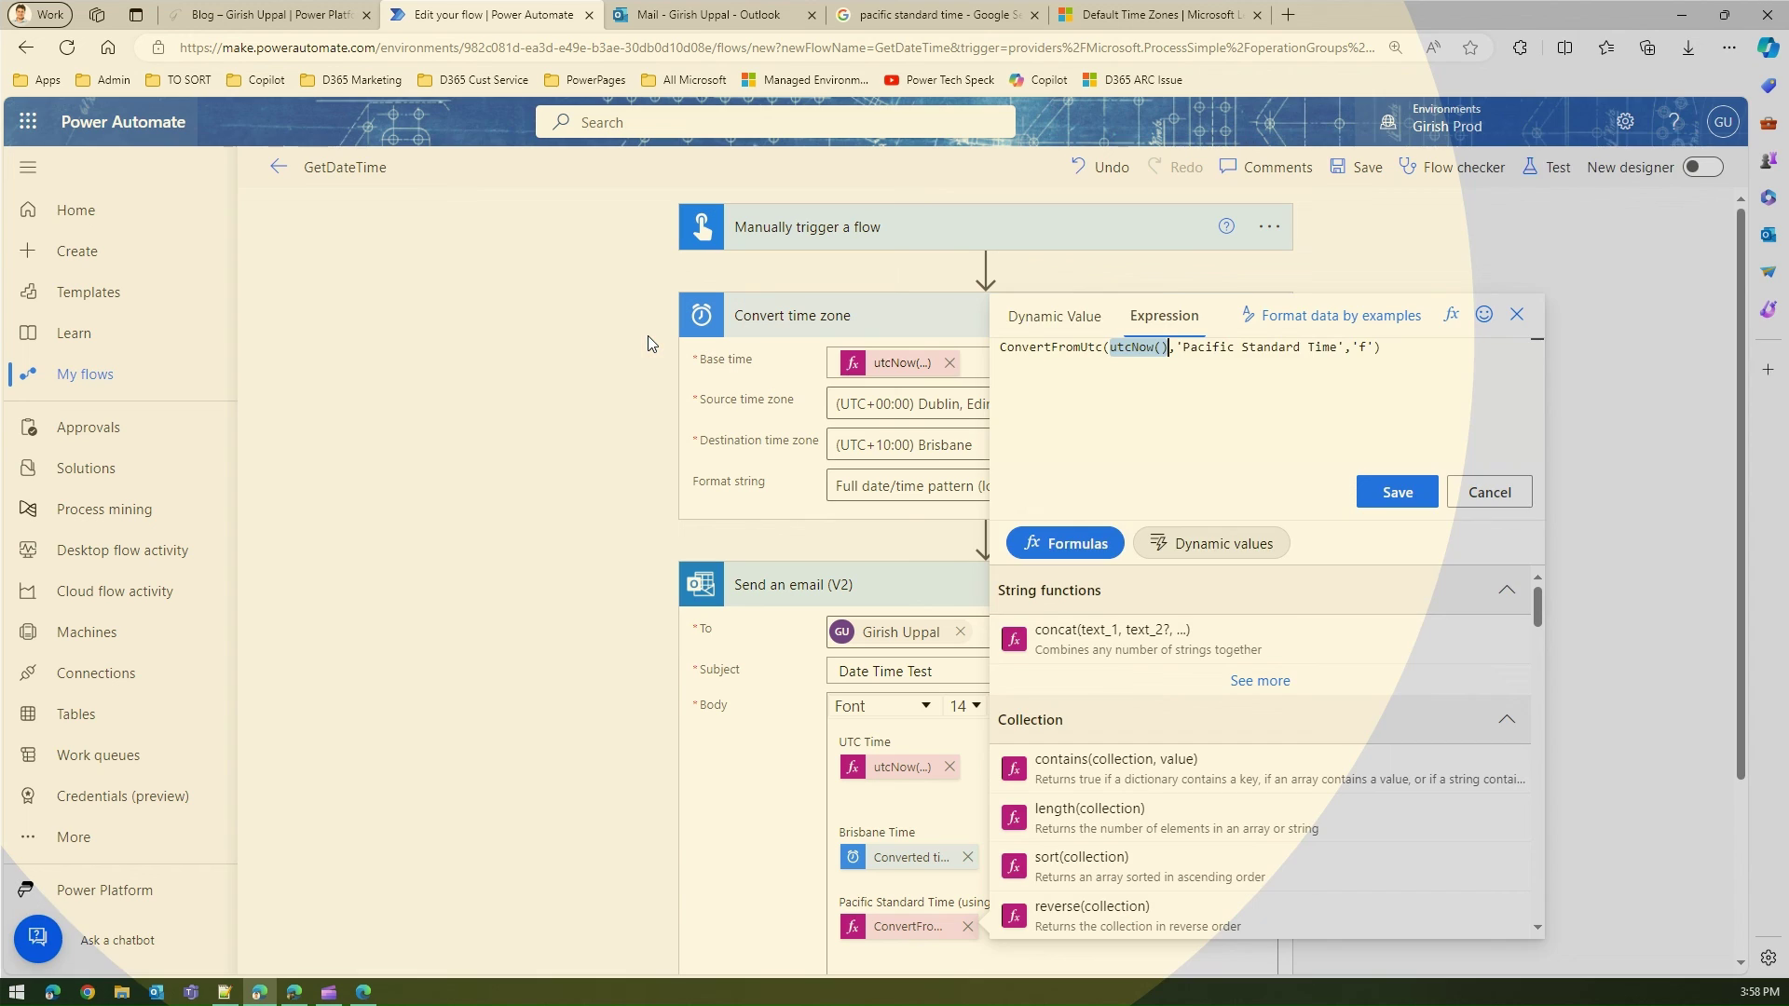
pyautogui.click(1133, 388)
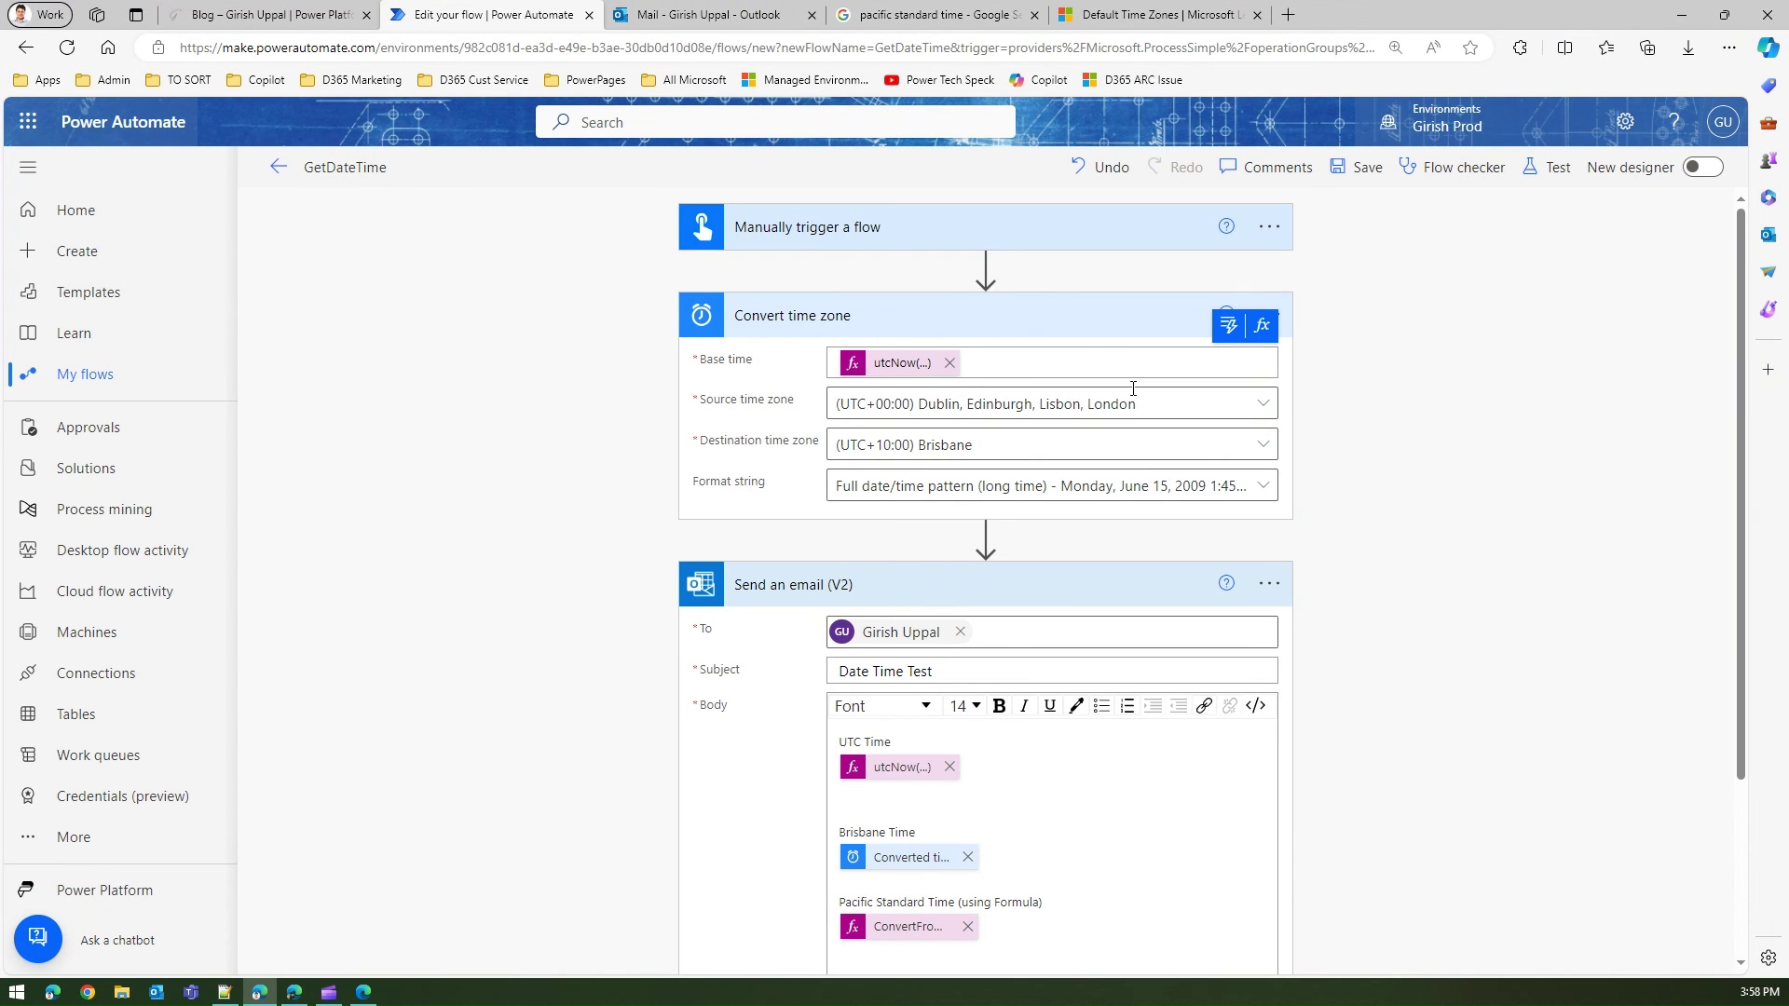